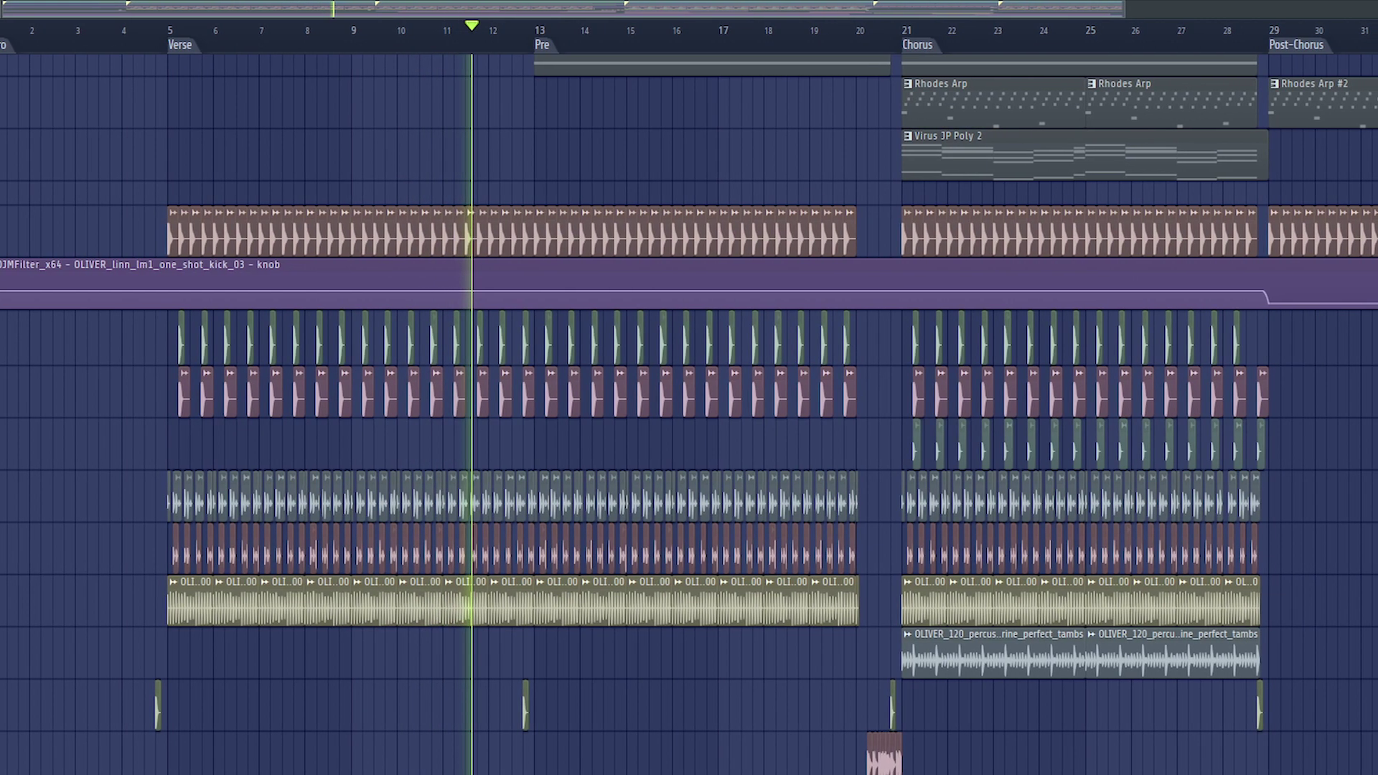
Look through the whole arrangement from verse to post-chorus, covering the synth, bass, drum, sweep, vocal and automation tracks.
scroll(689, 414, "up", 2)
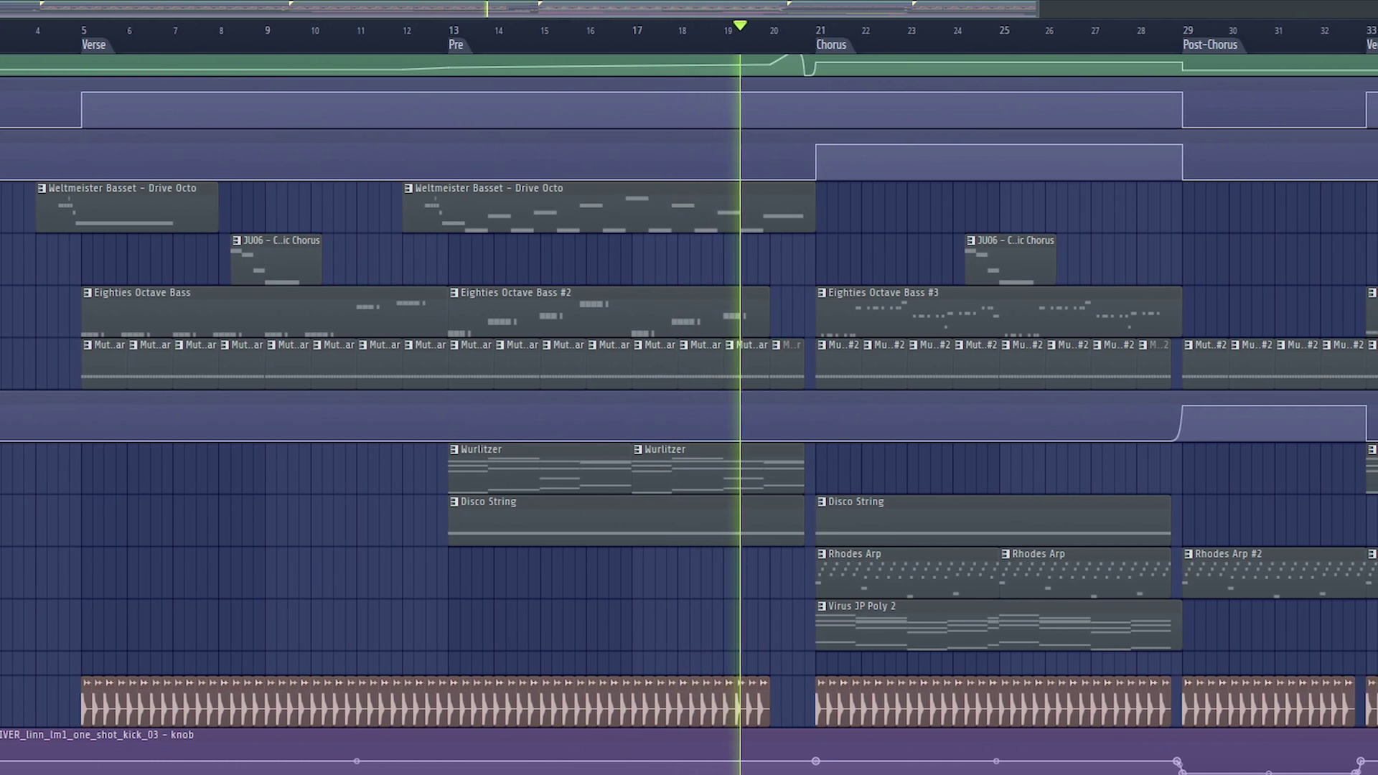
scroll(689, 415, "down", 15)
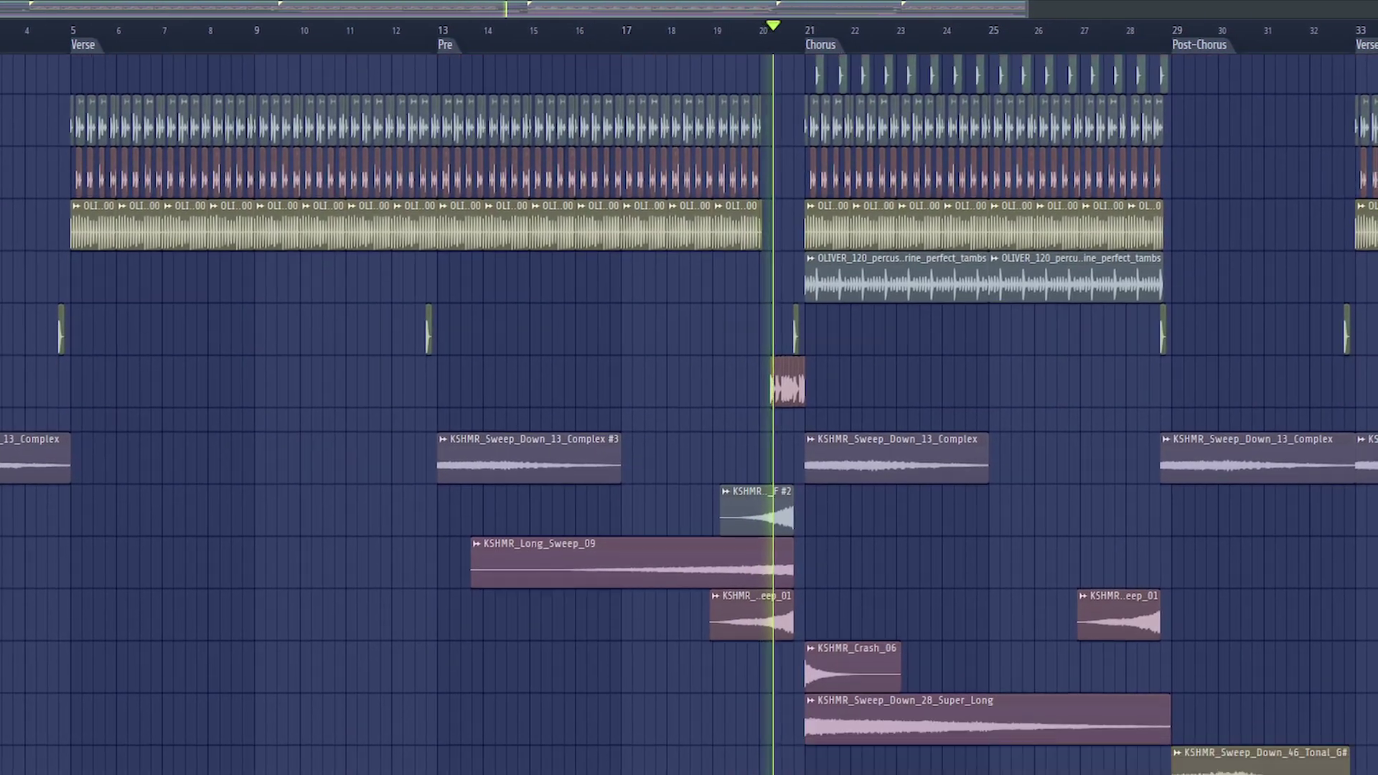
scroll(689, 415, "up", 5)
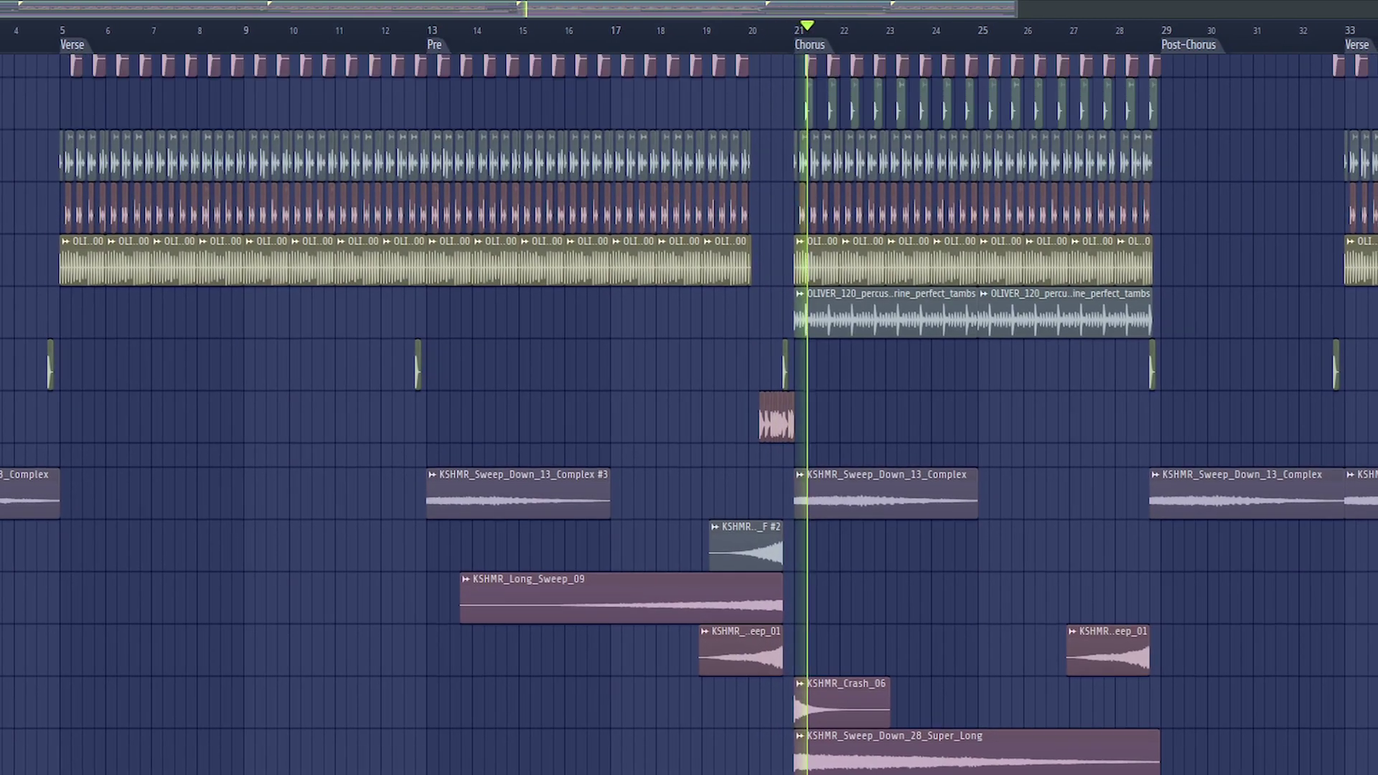
scroll(689, 414, "up", 4)
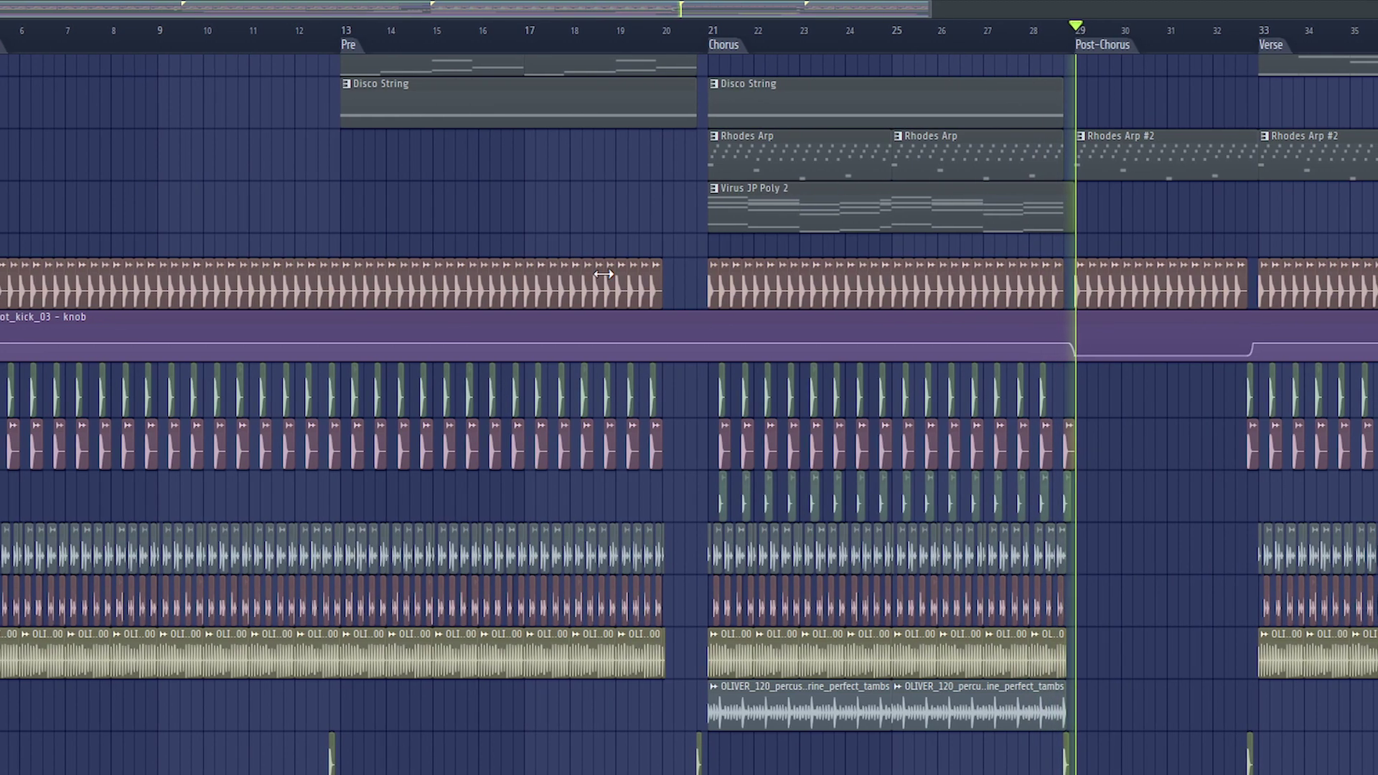
scroll(599, 296, "up", 8)
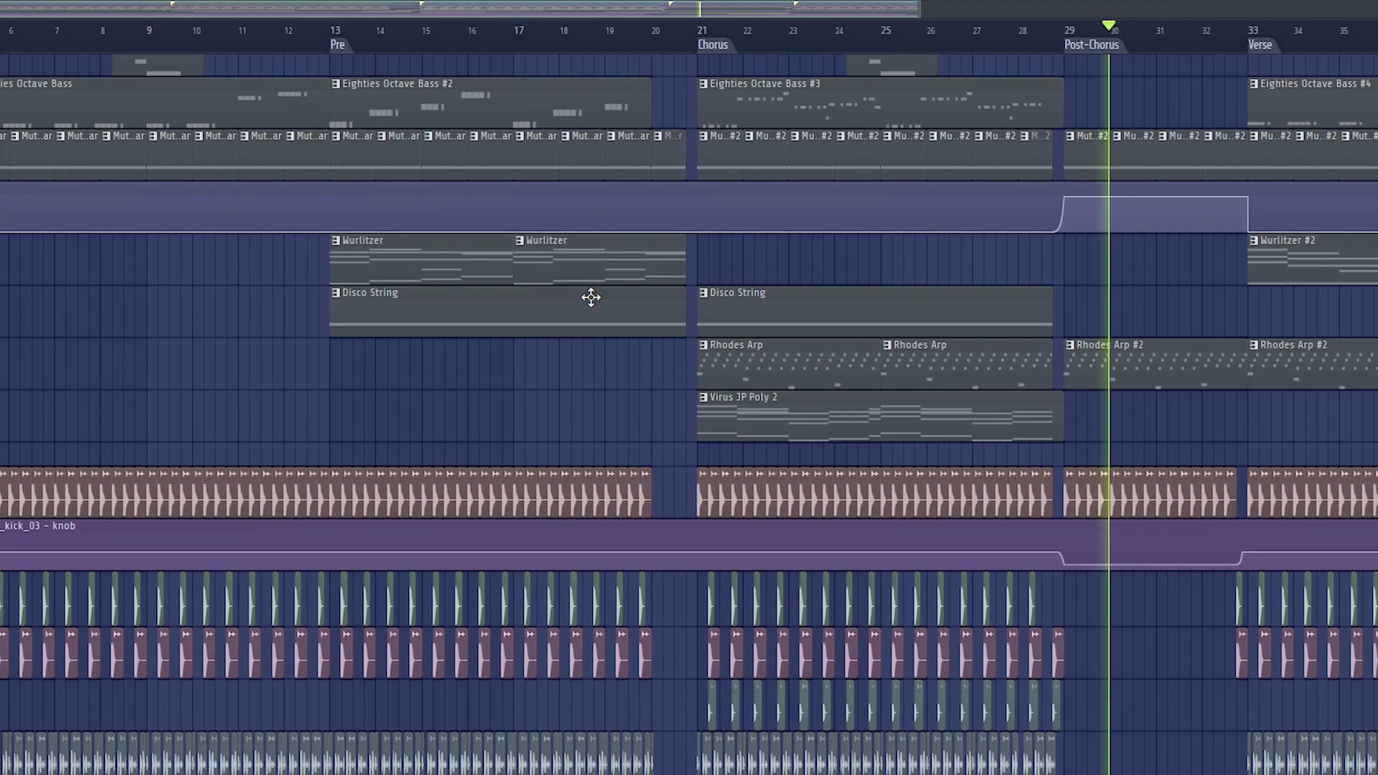
scroll(588, 297, "up", 2)
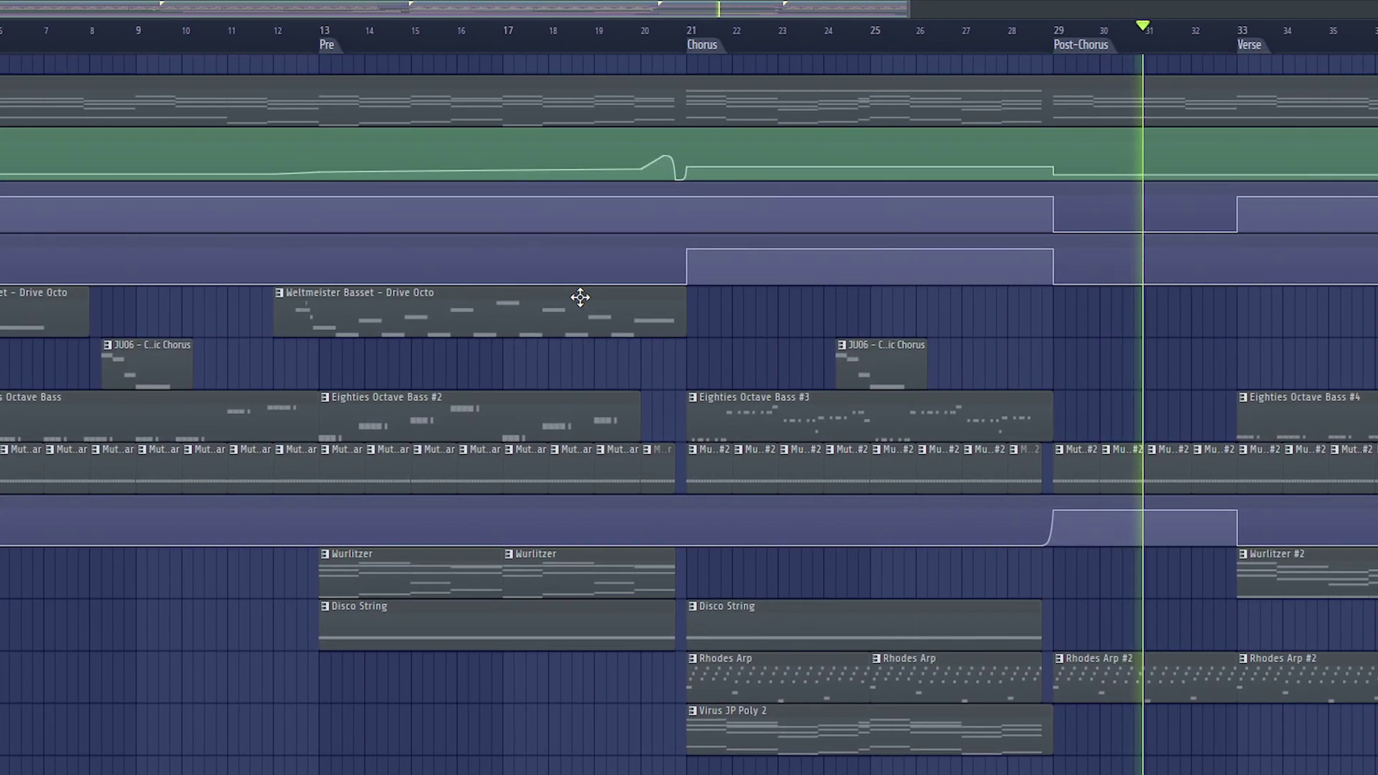
scroll(572, 297, "down", 18)
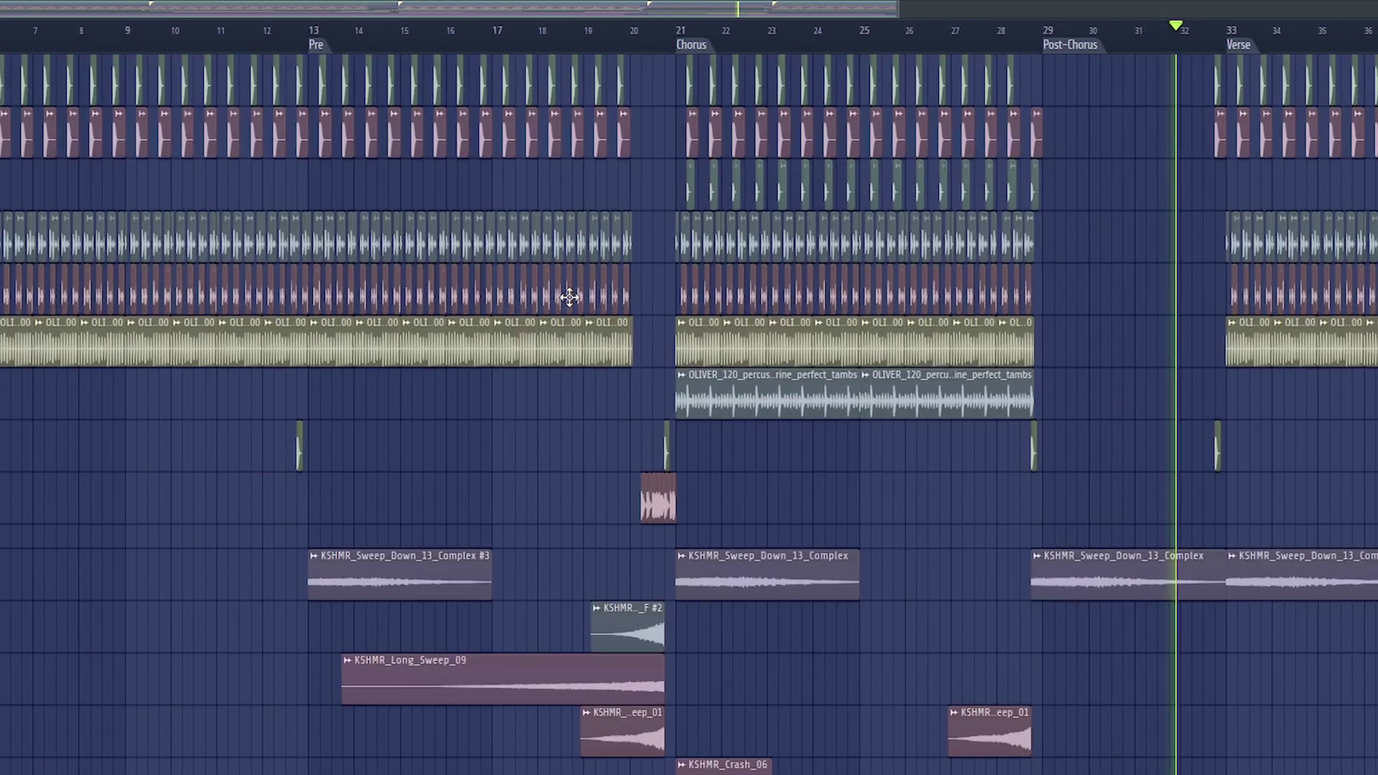
scroll(566, 297, "down", 8)
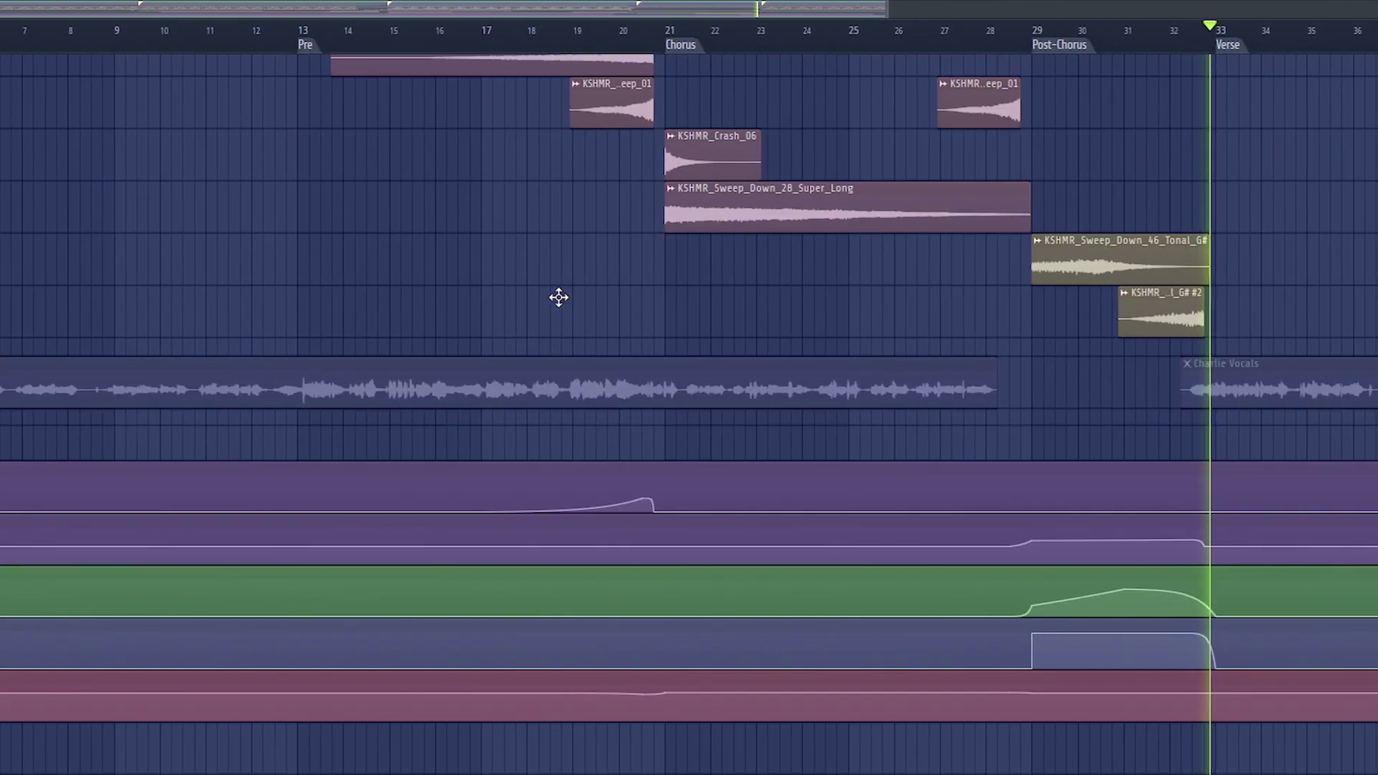
scroll(556, 297, "up", 13)
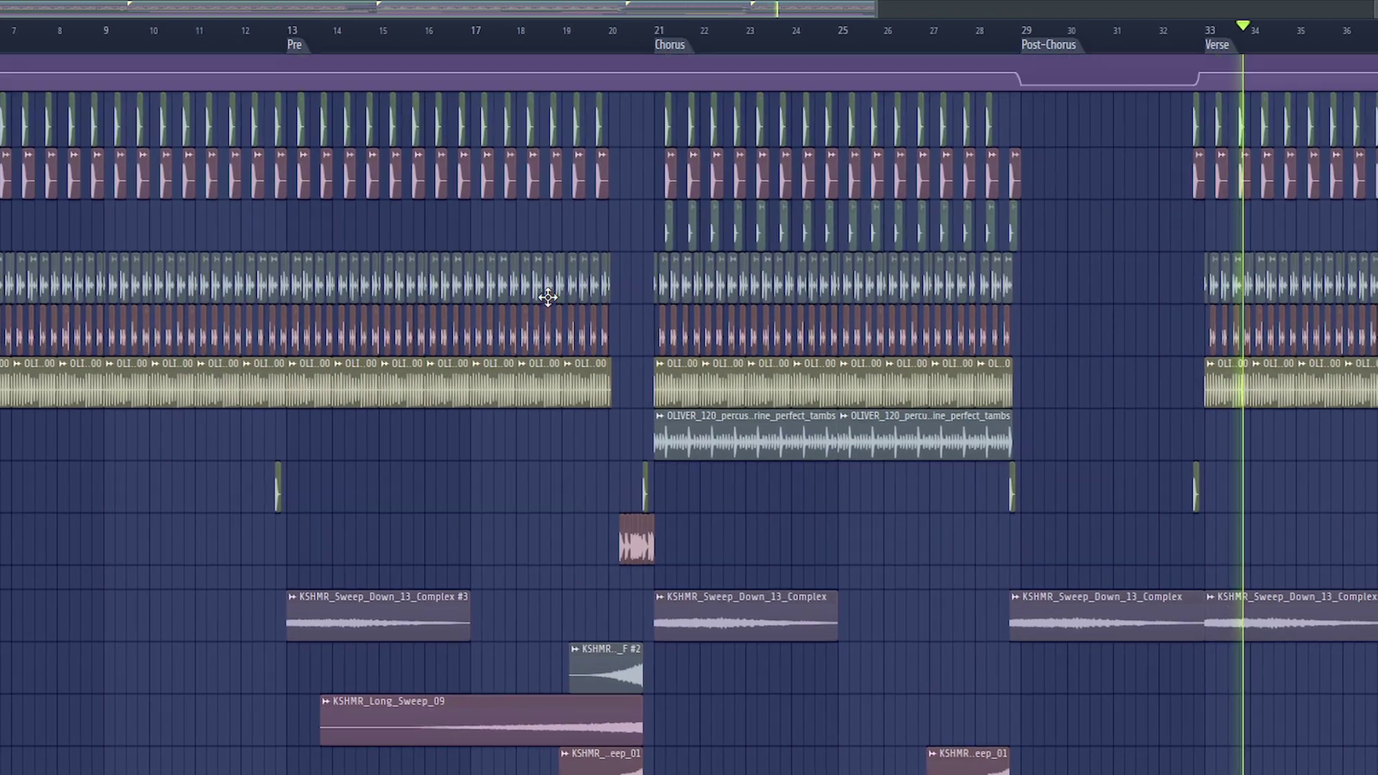
scroll(544, 297, "up", 11)
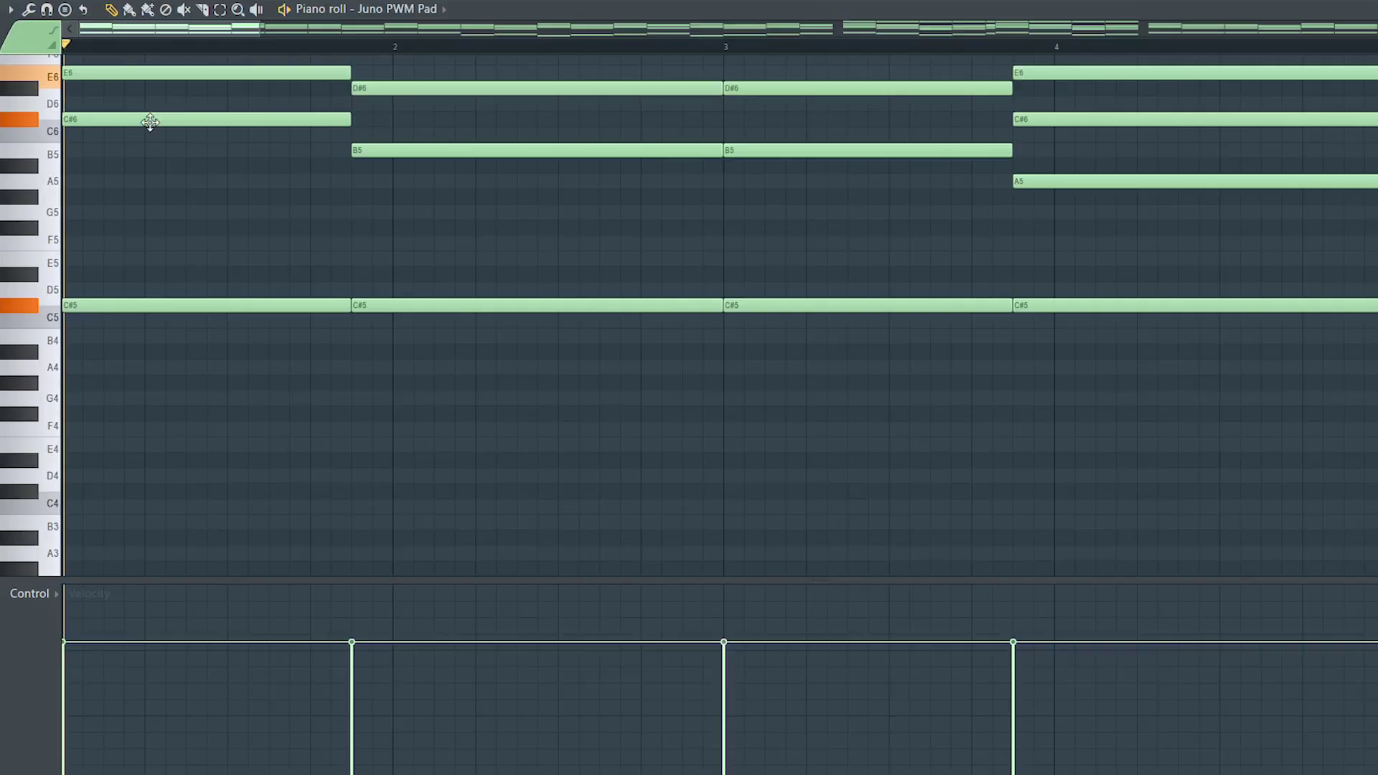
Examine the Juno PWM Pad's opening chords by highlighting the upper notes and the bass notes separately, and play them back.
scroll(200, 193, "up", 3)
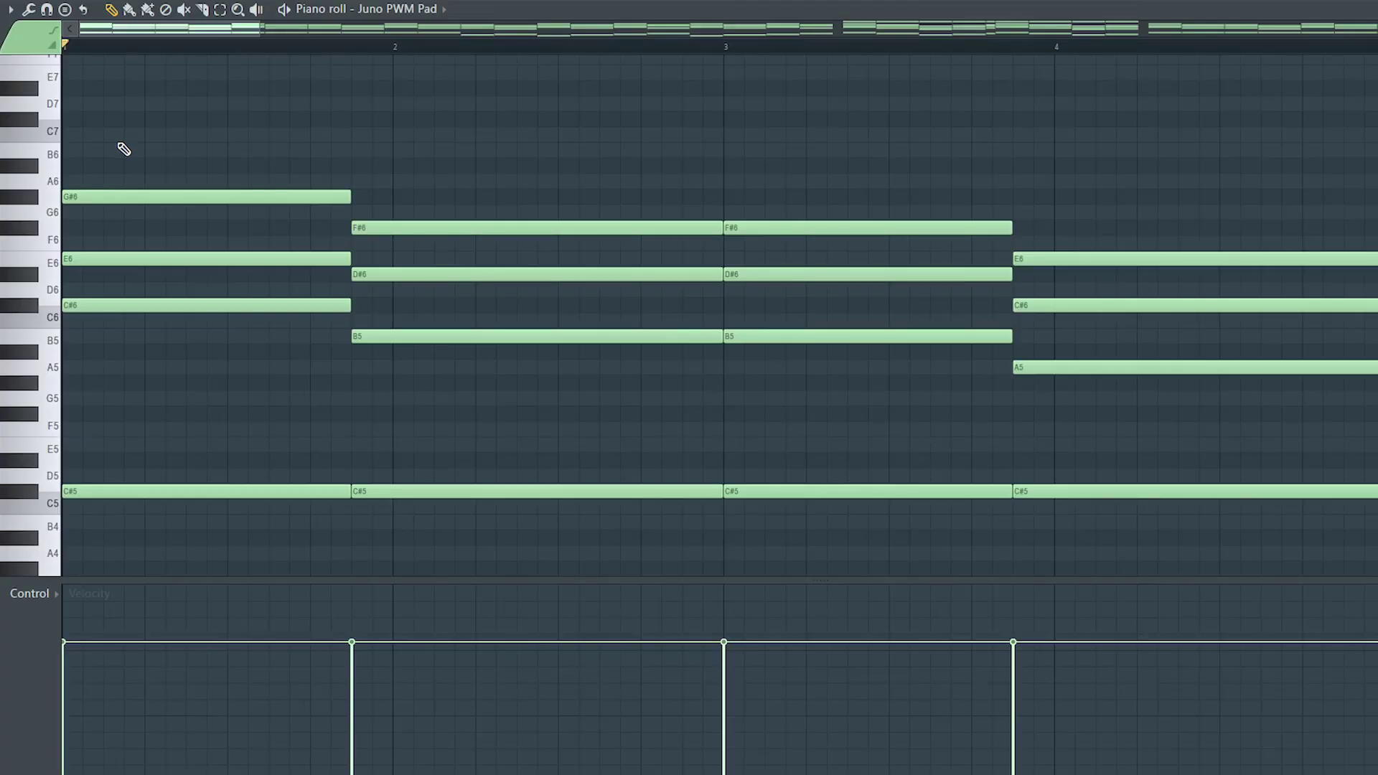
left_click_drag(119, 144, 1160, 393)
left_click_drag(160, 439, 1159, 551)
key("ctrl+d")
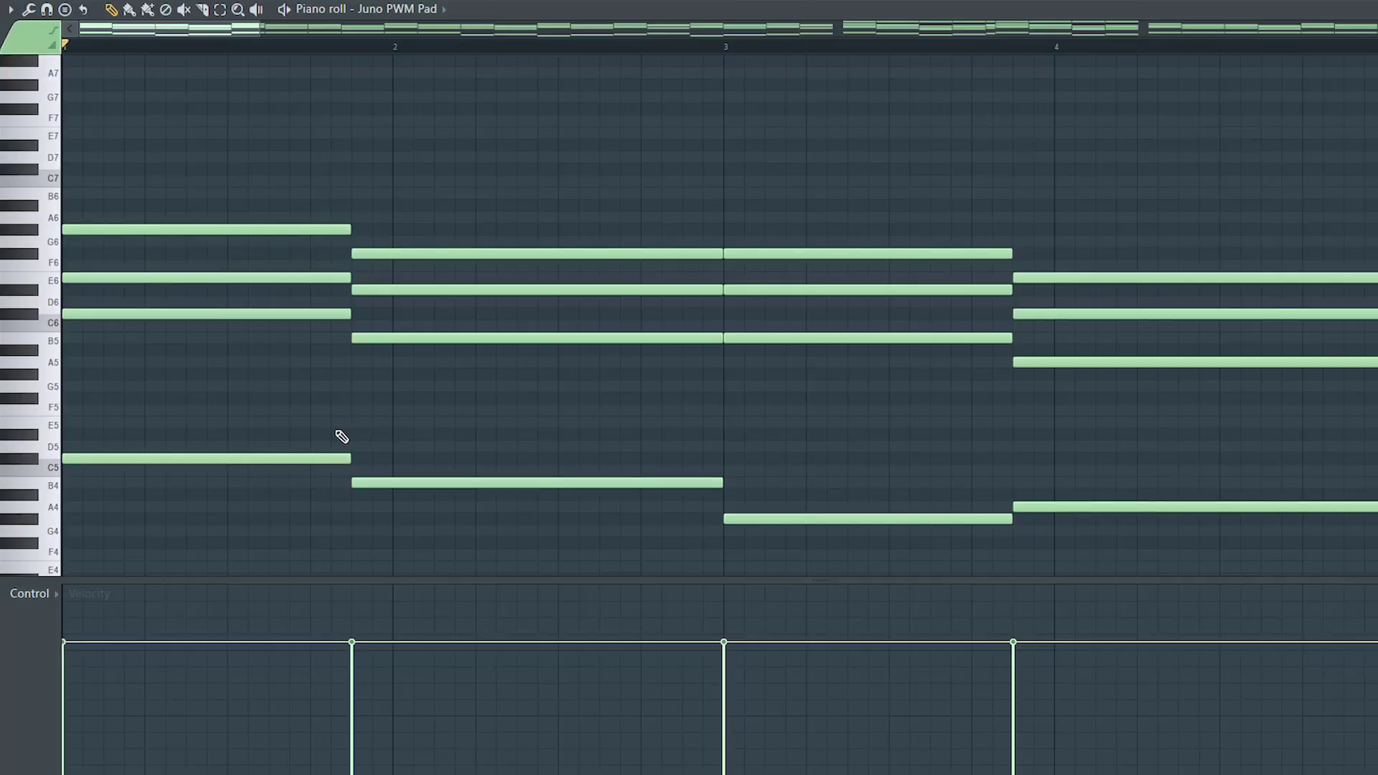
left_click_drag(316, 431, 1026, 529)
key("space")
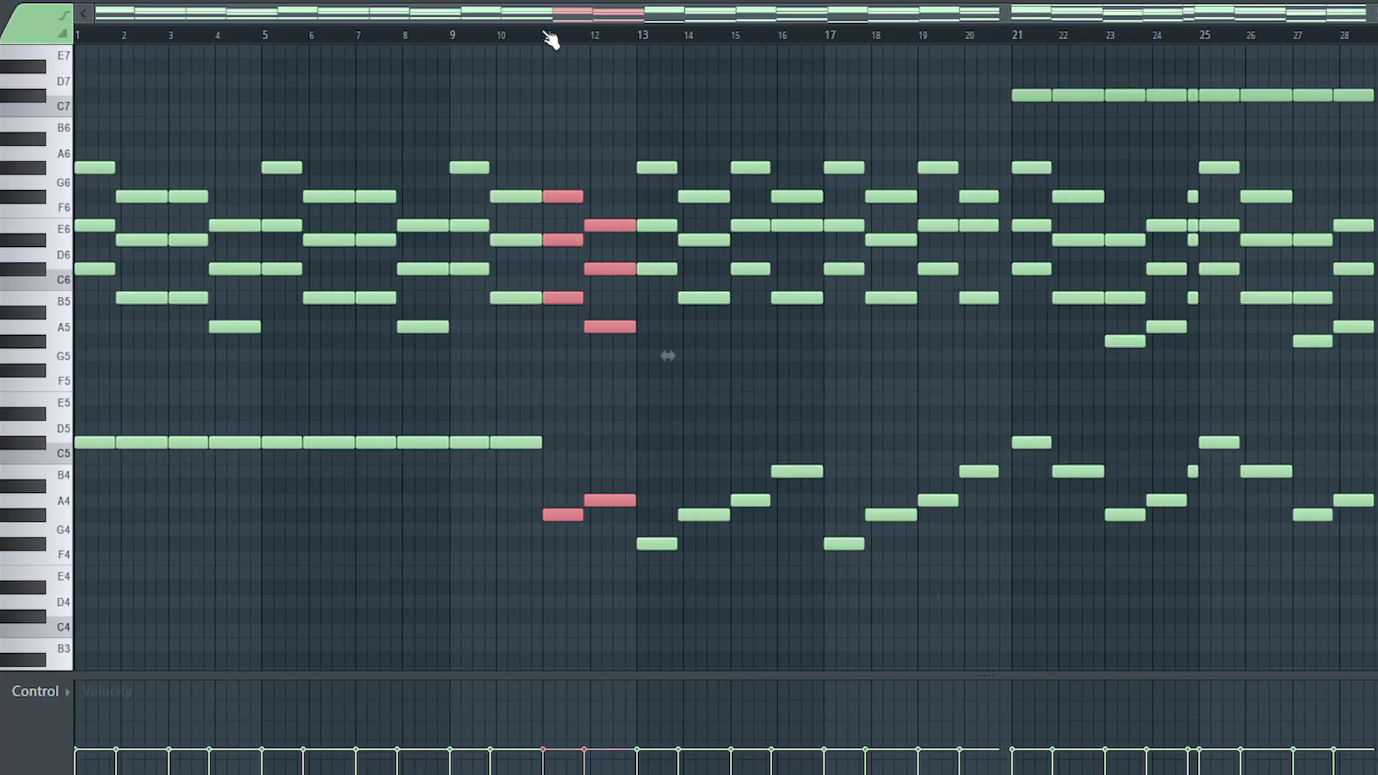
Review the pad's pre-chorus chords from bar 13 and its chorus bass and upper notes from bar 21, and play the chorus.
scroll(617, 45, "up", 3)
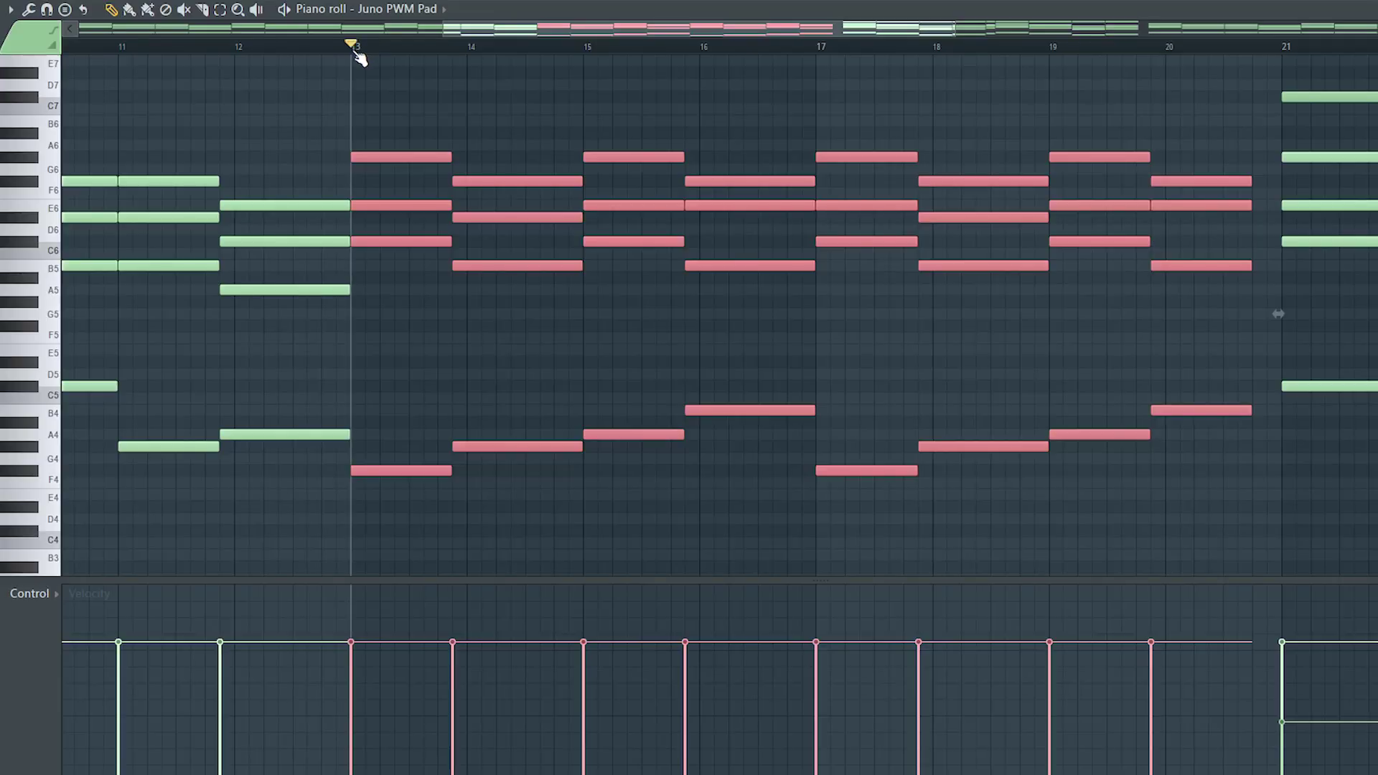
left_click(357, 49)
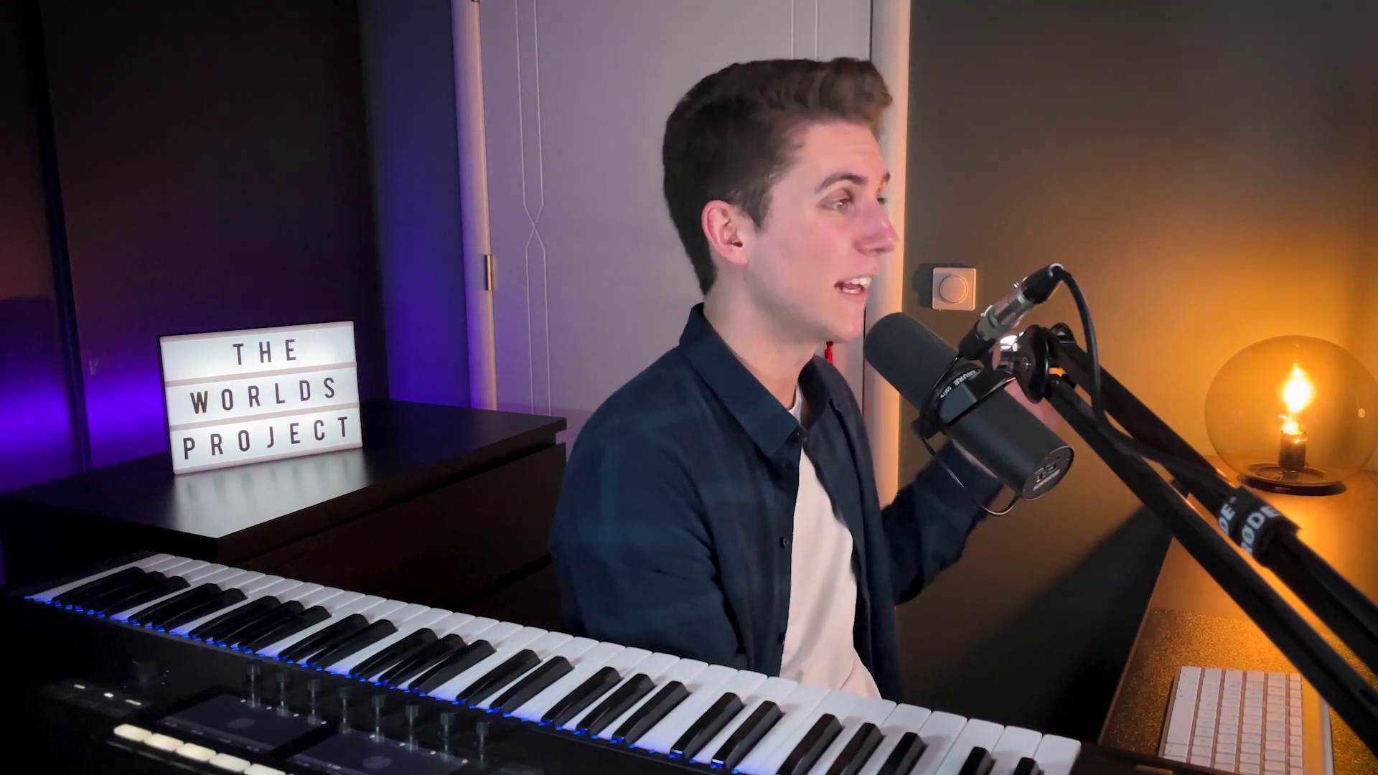
left_click_drag(592, 391, 1080, 419)
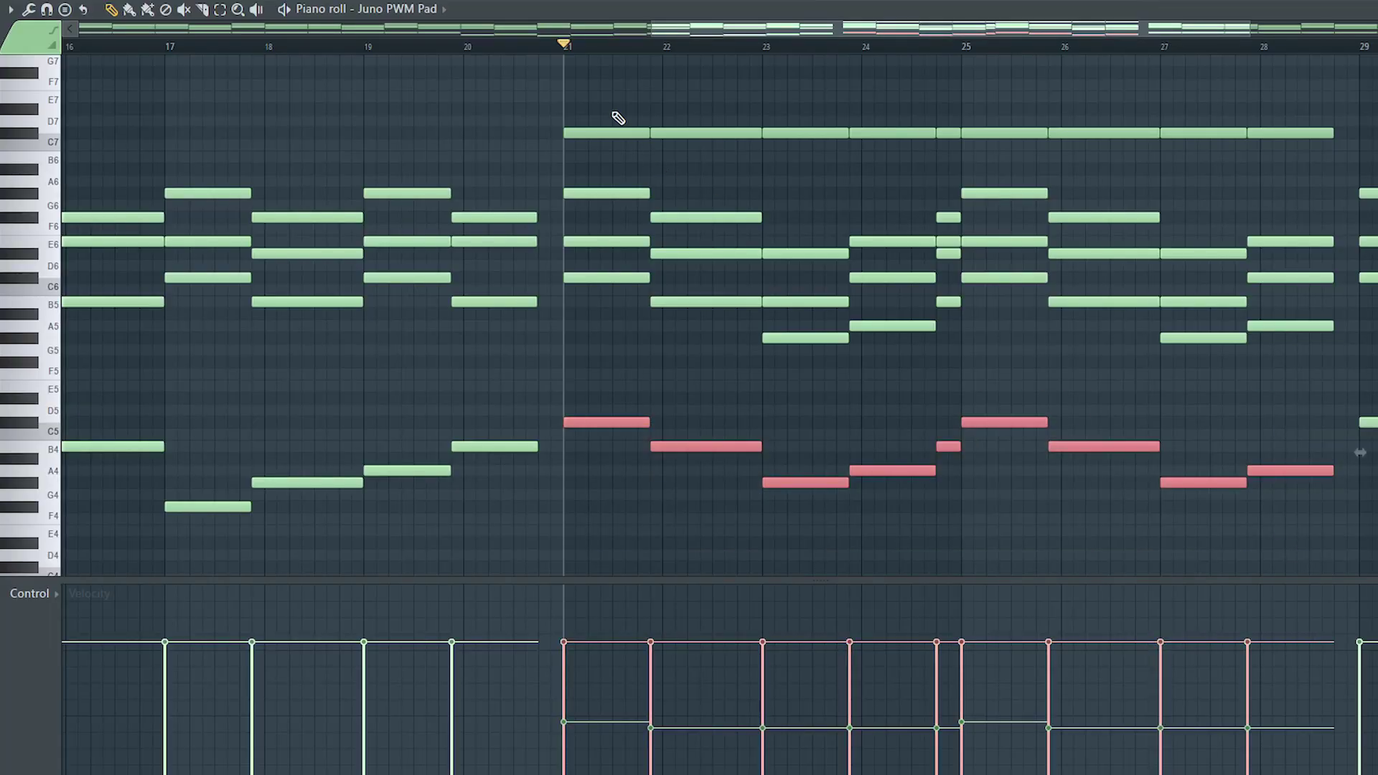
left_click_drag(611, 106, 1333, 369)
left_click_drag(1034, 31, 1134, 32)
key("space")
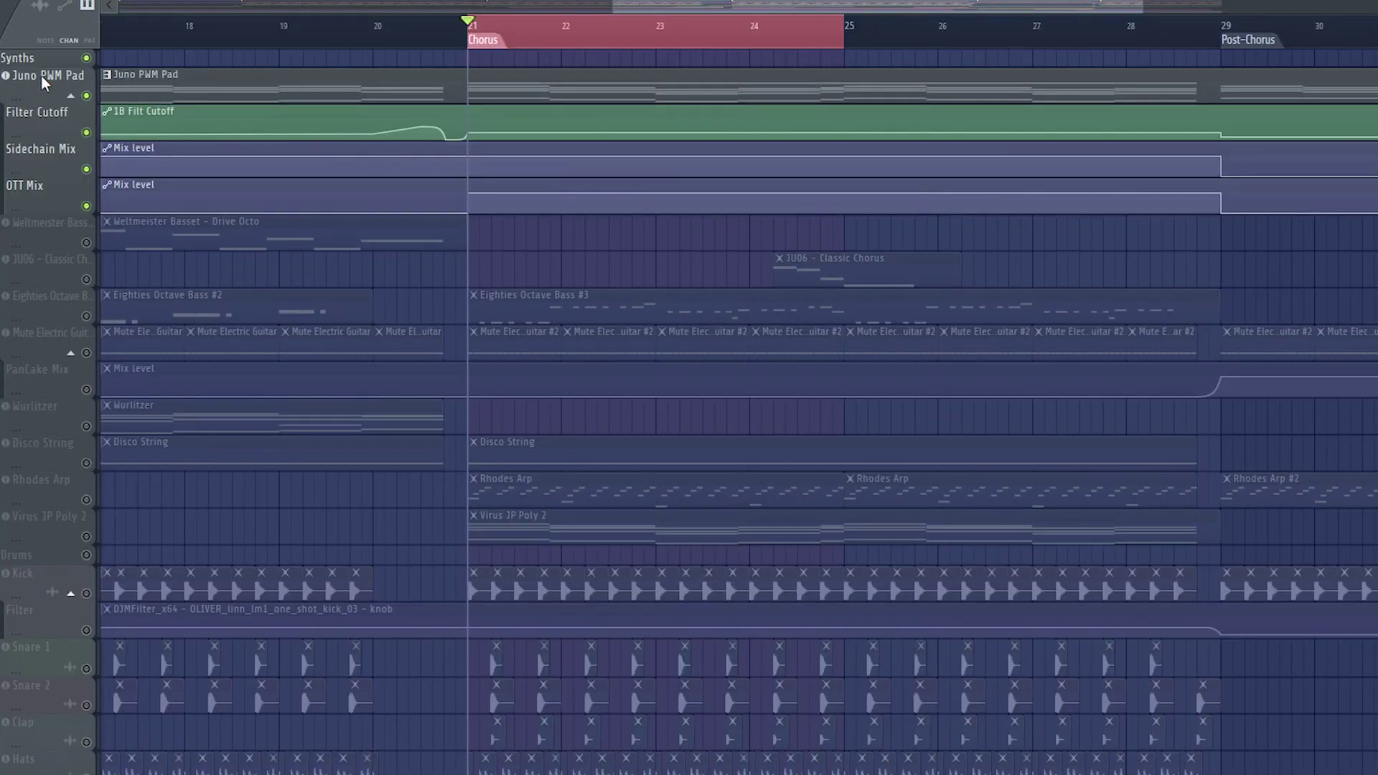
Open the Juno PWM Pad instrument and check layer B's sawtooth waveforms, choosing Juno 60 Saw for the oscillator.
left_click(41, 75)
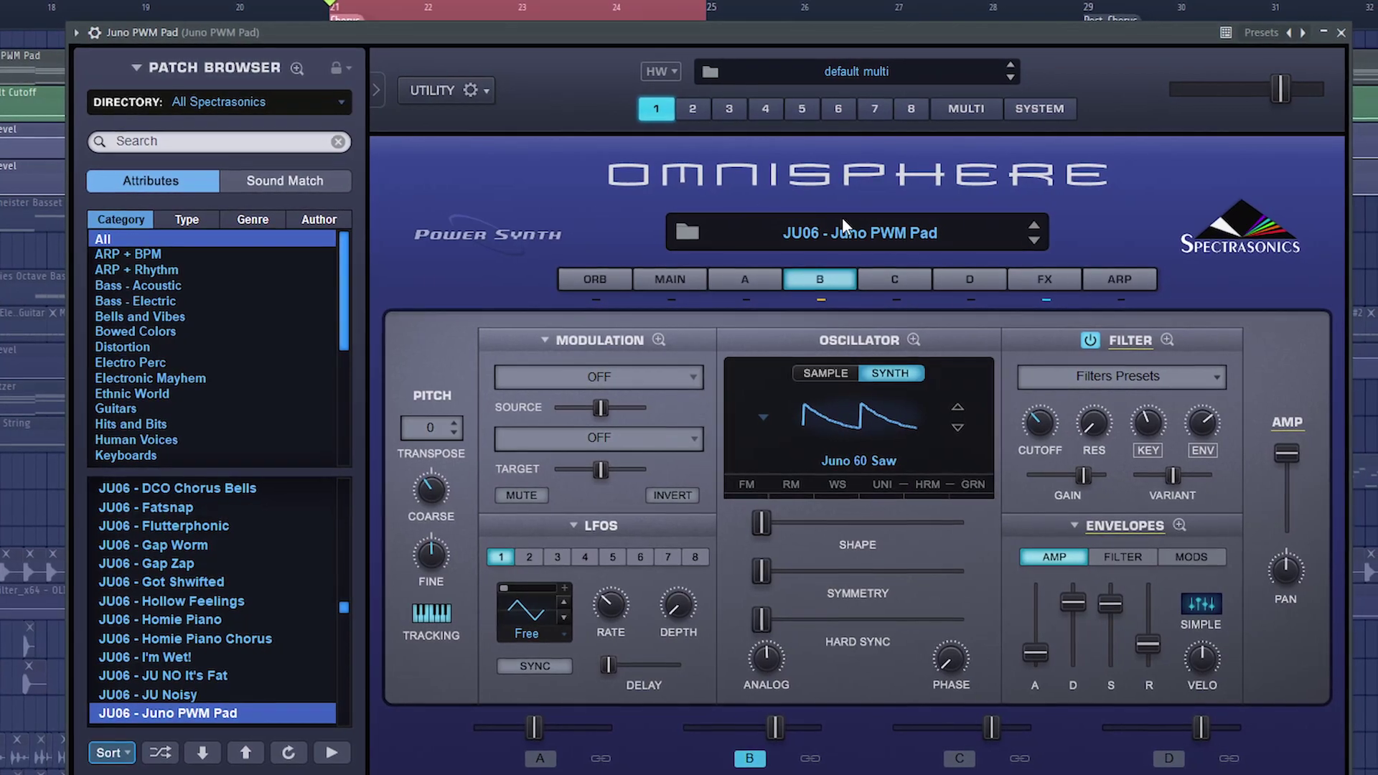
left_click(882, 423)
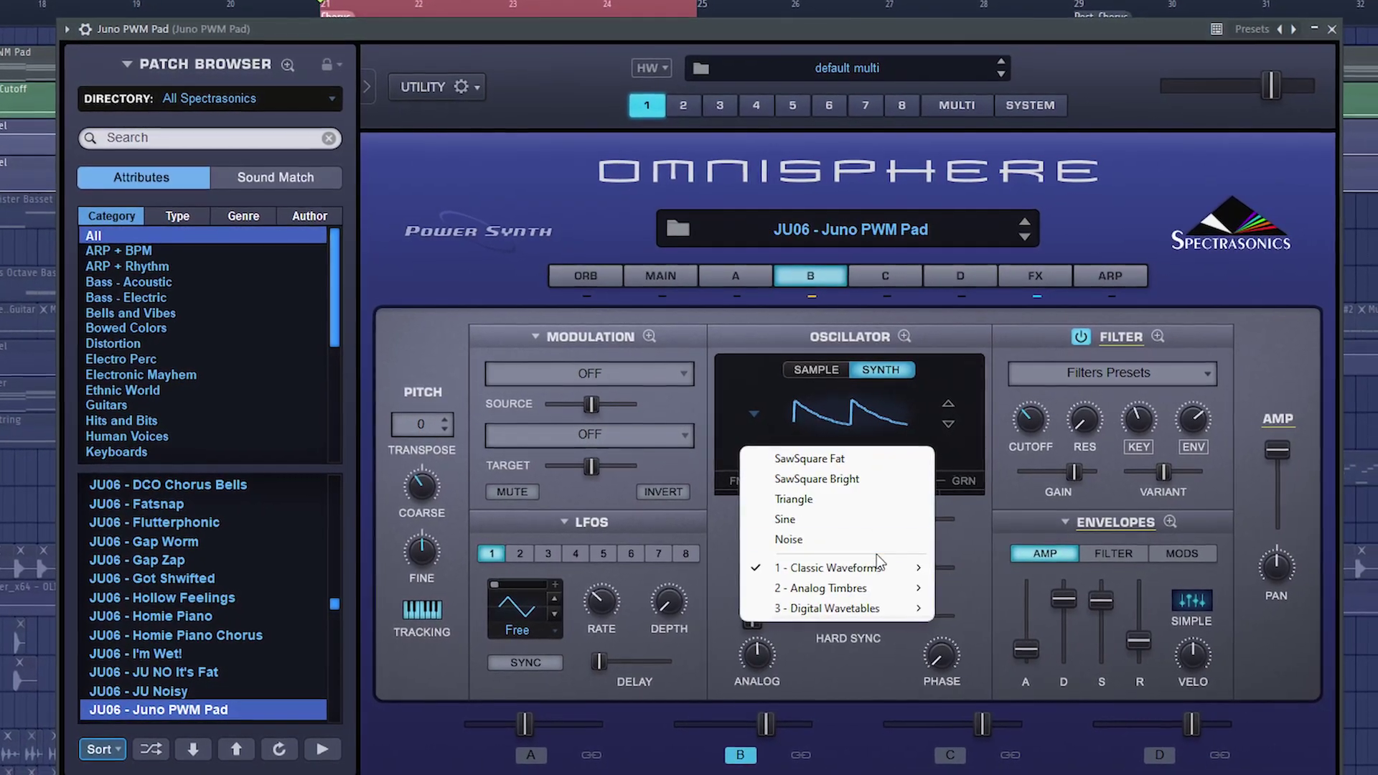
mouse_move(846, 569)
mouse_move(1003, 592)
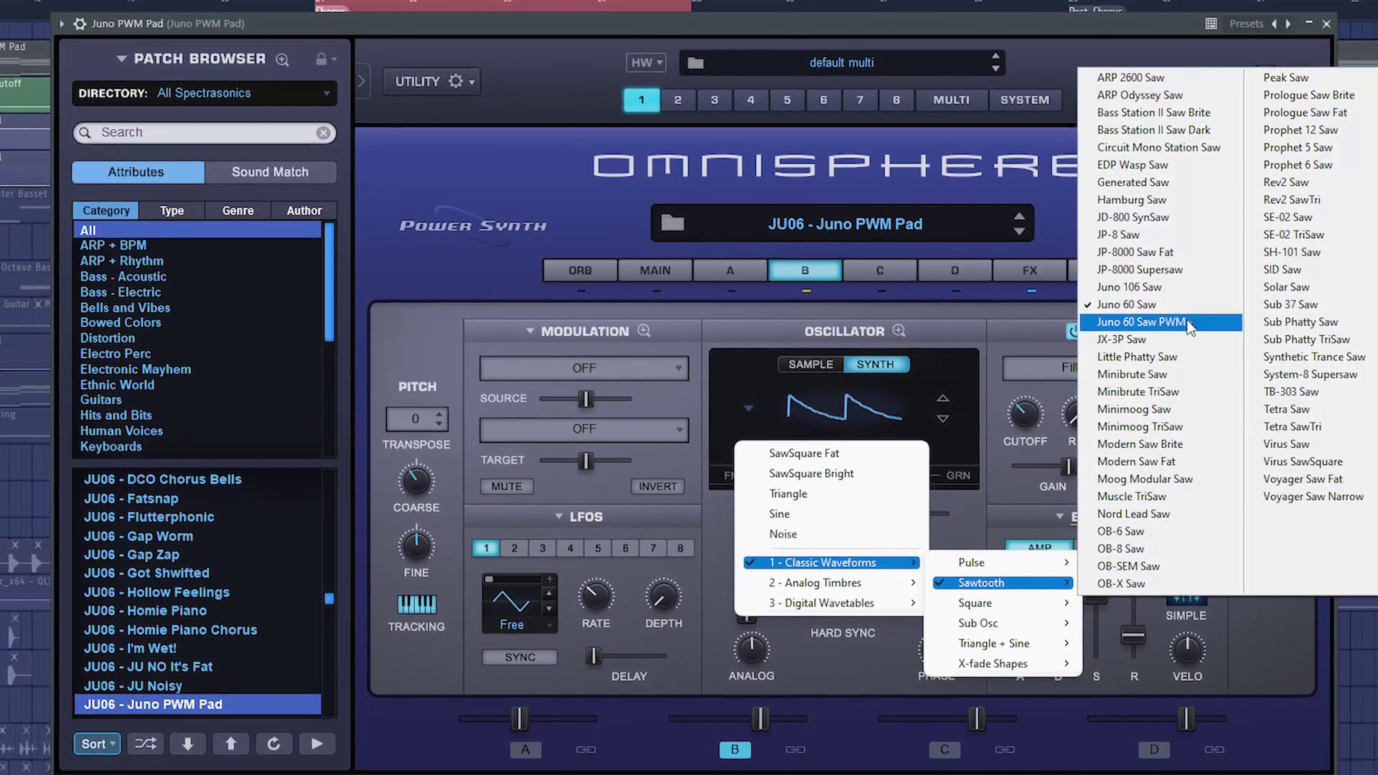
left_click(1123, 306)
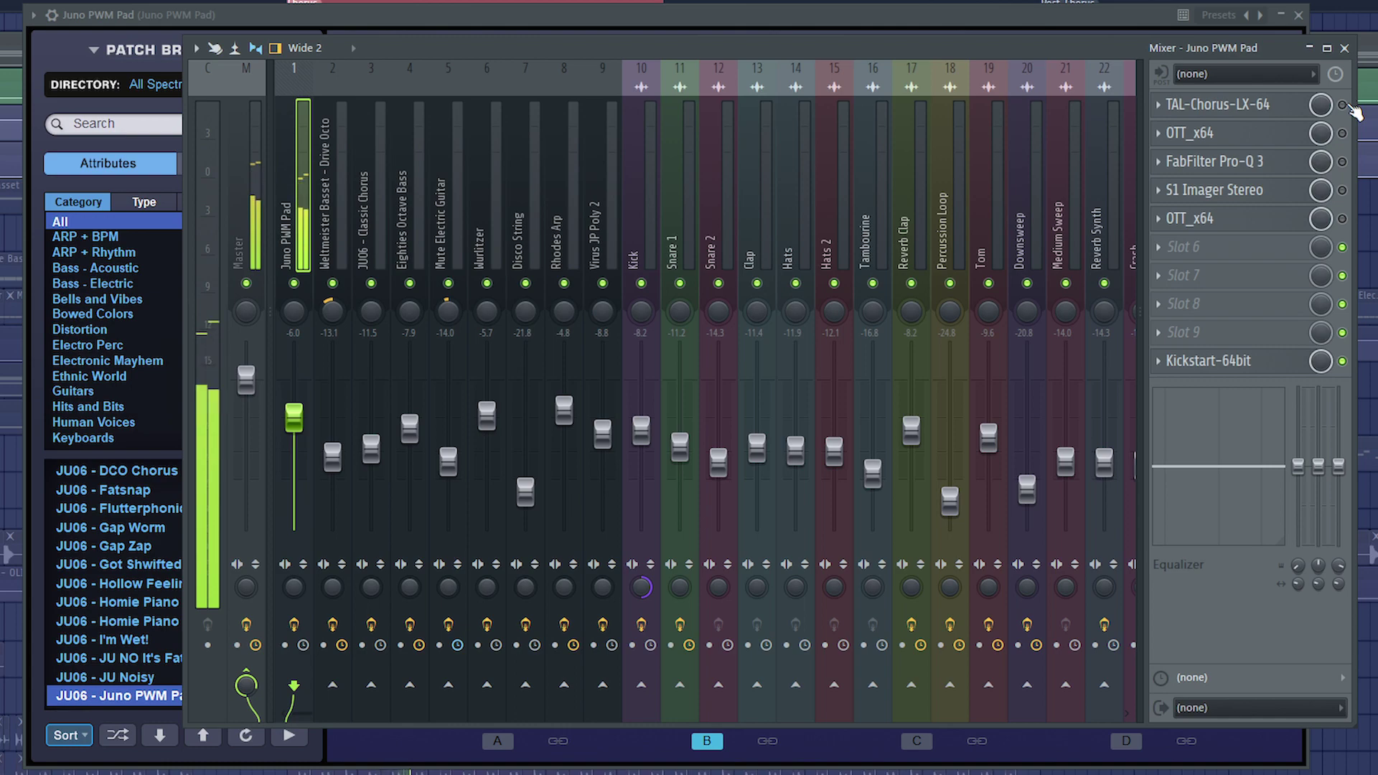
Enable TAL-Chorus-LX-64 and the first OTT_x64 on the Juno PWM Pad mixer channel, opening each effect to show its settings.
left_click(1342, 104)
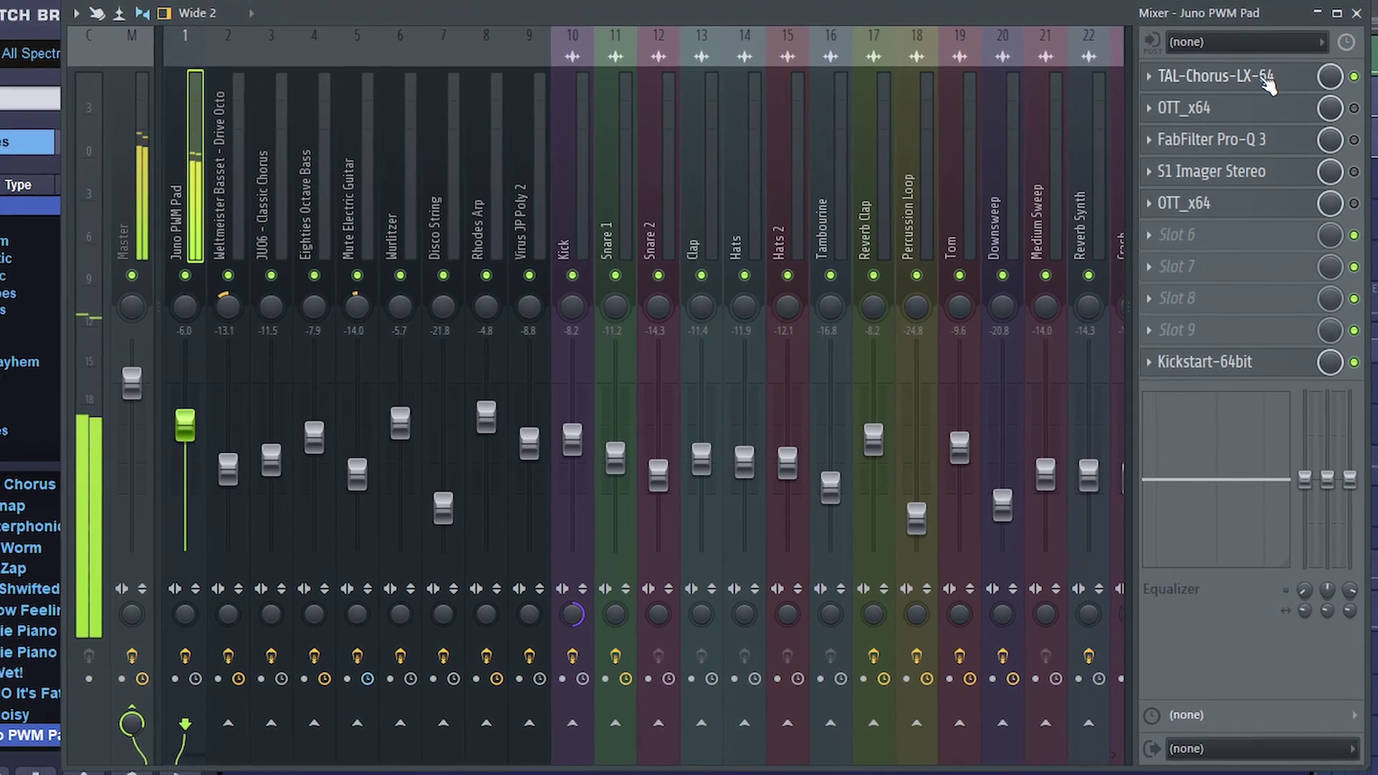
left_click(1265, 110)
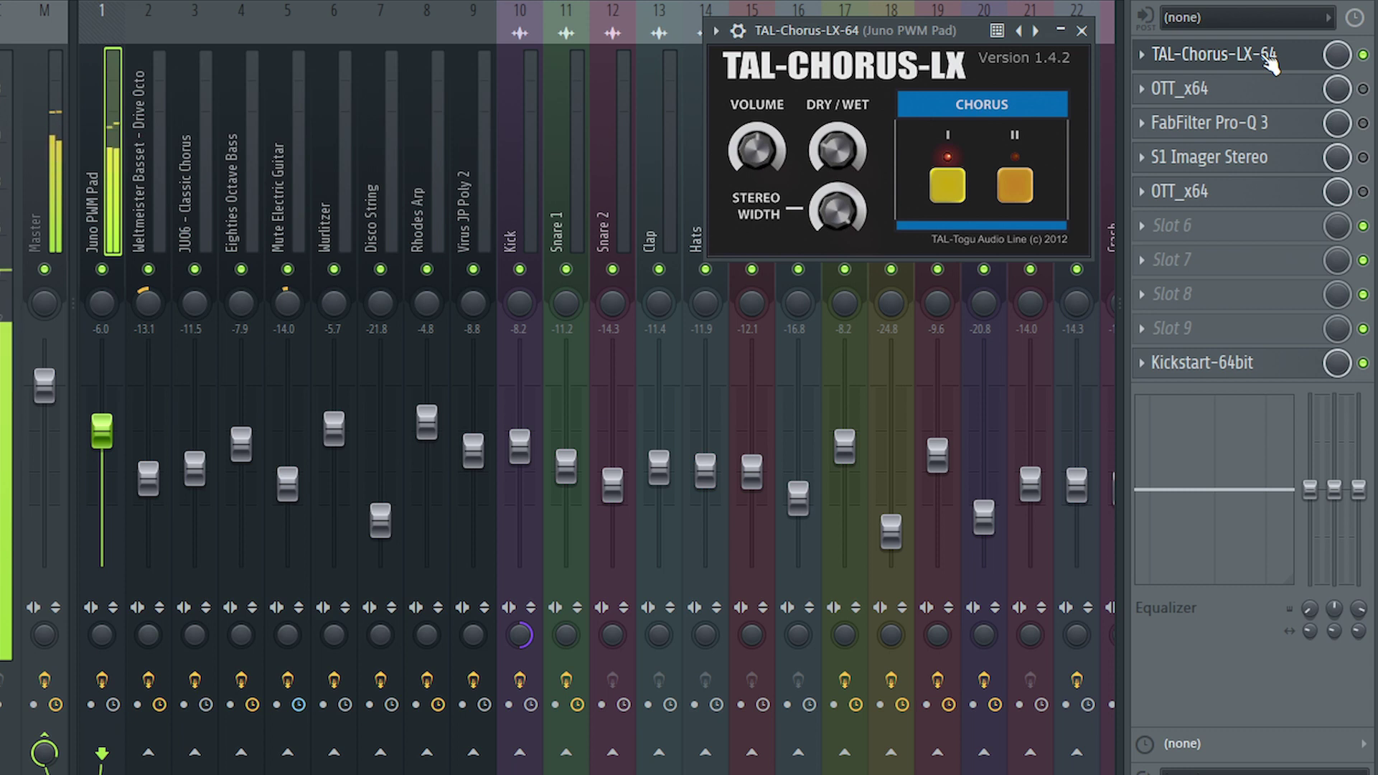
left_click(1362, 90)
left_click(1270, 92)
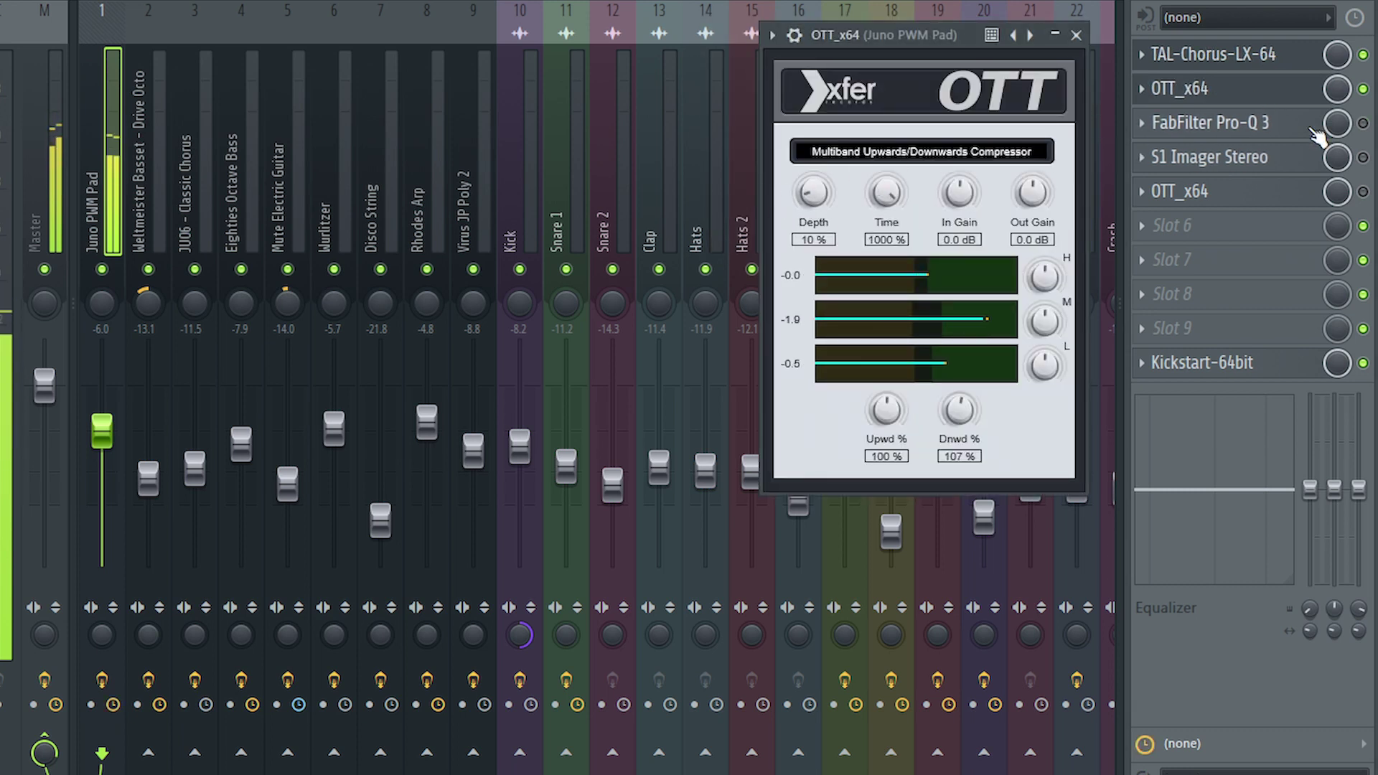
Enable FabFilter Pro-Q 3, S1 Imager Stereo and the second OTT_x64 on the Juno PWM Pad channel, opening each effect's settings.
left_click(1362, 124)
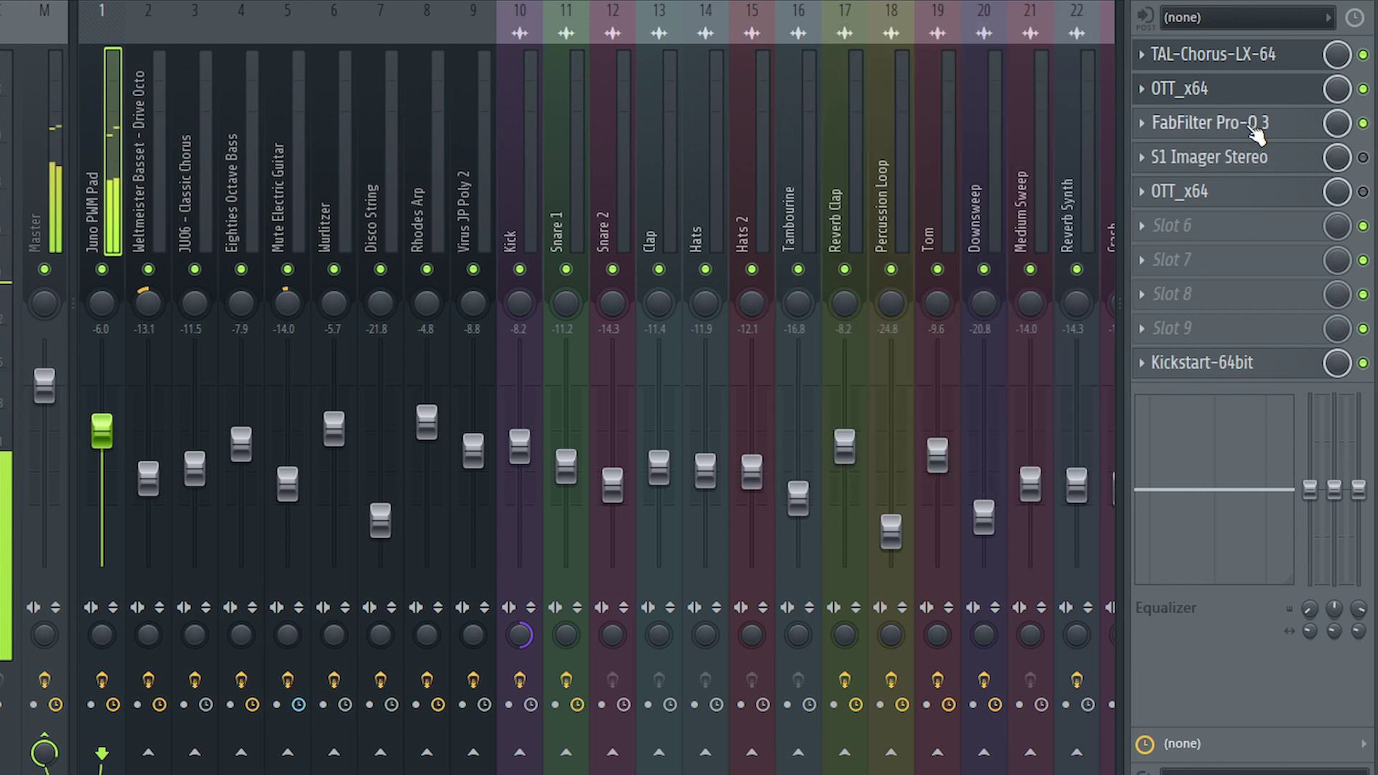
left_click(1254, 129)
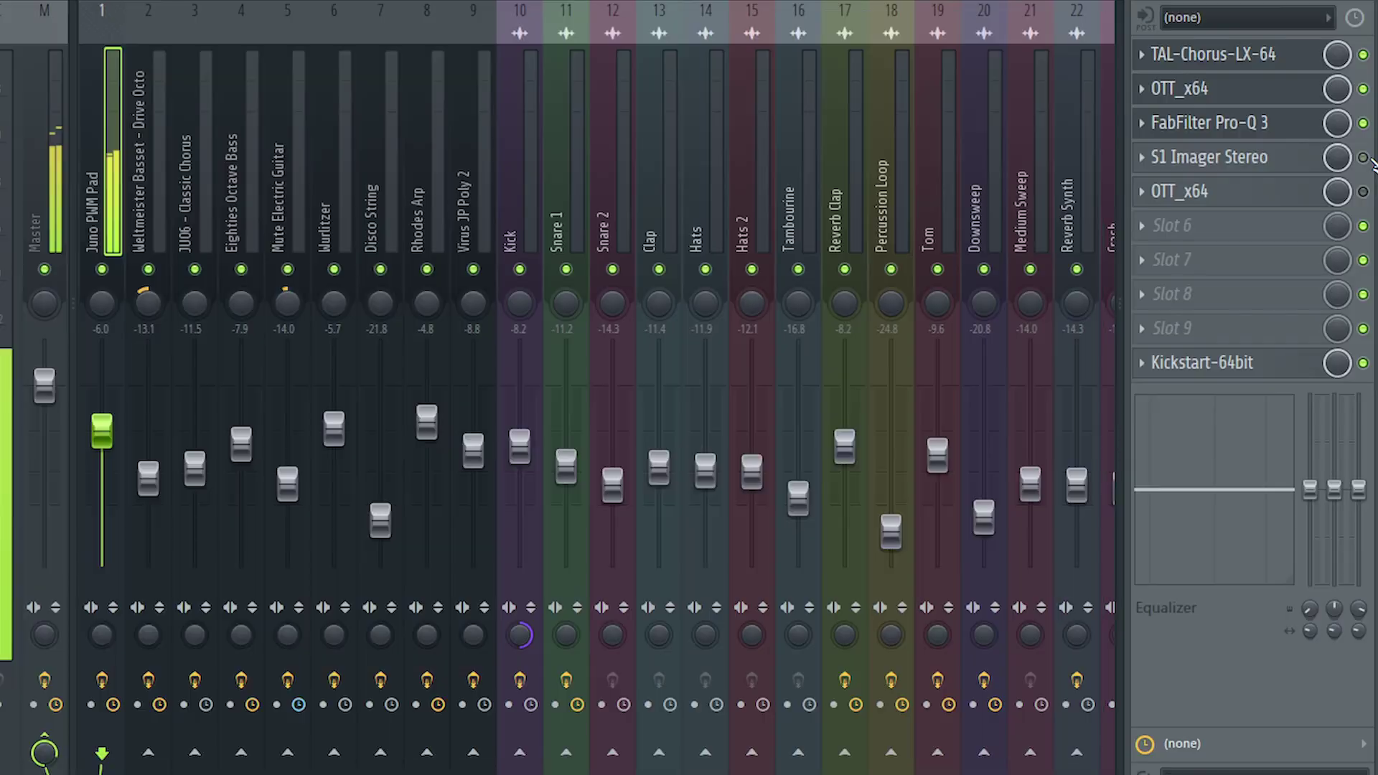
left_click(1245, 171)
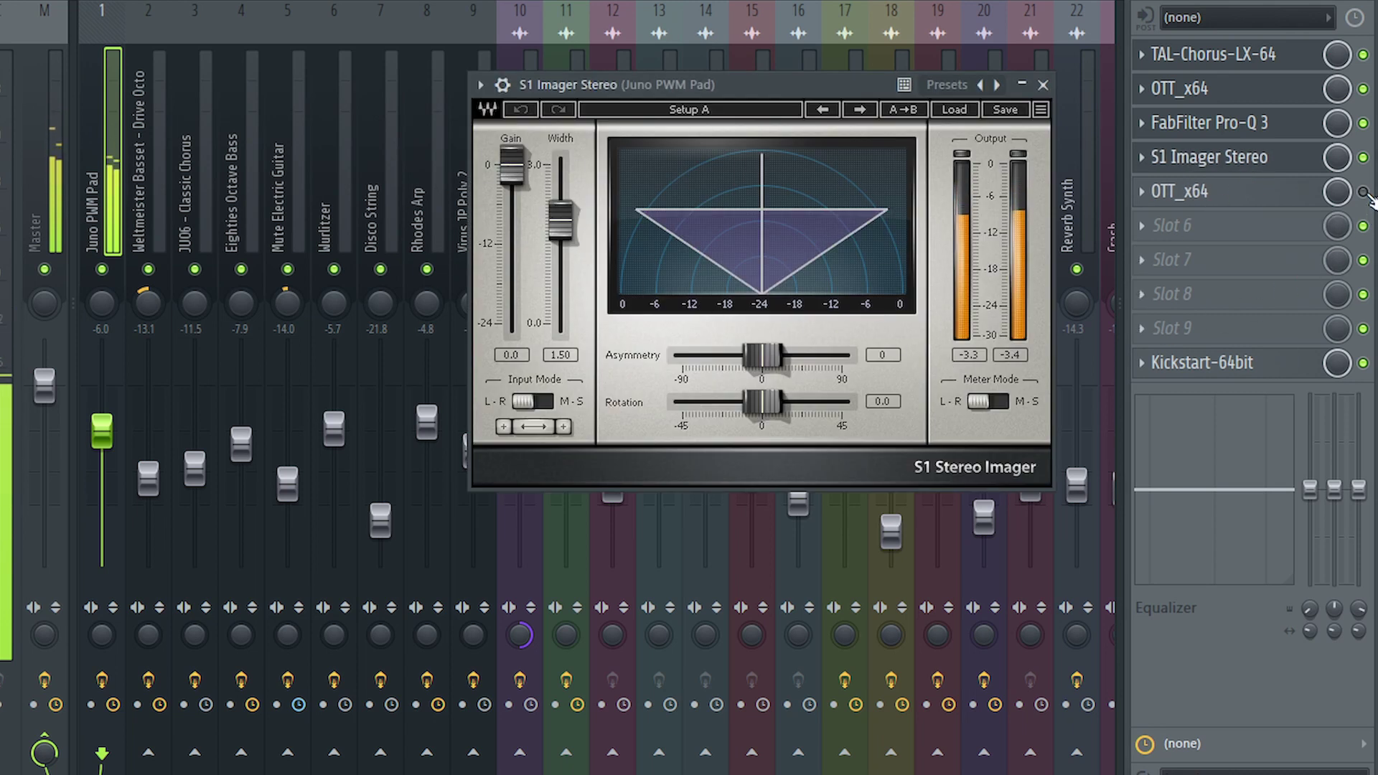
left_click(1365, 192)
left_click(1267, 201)
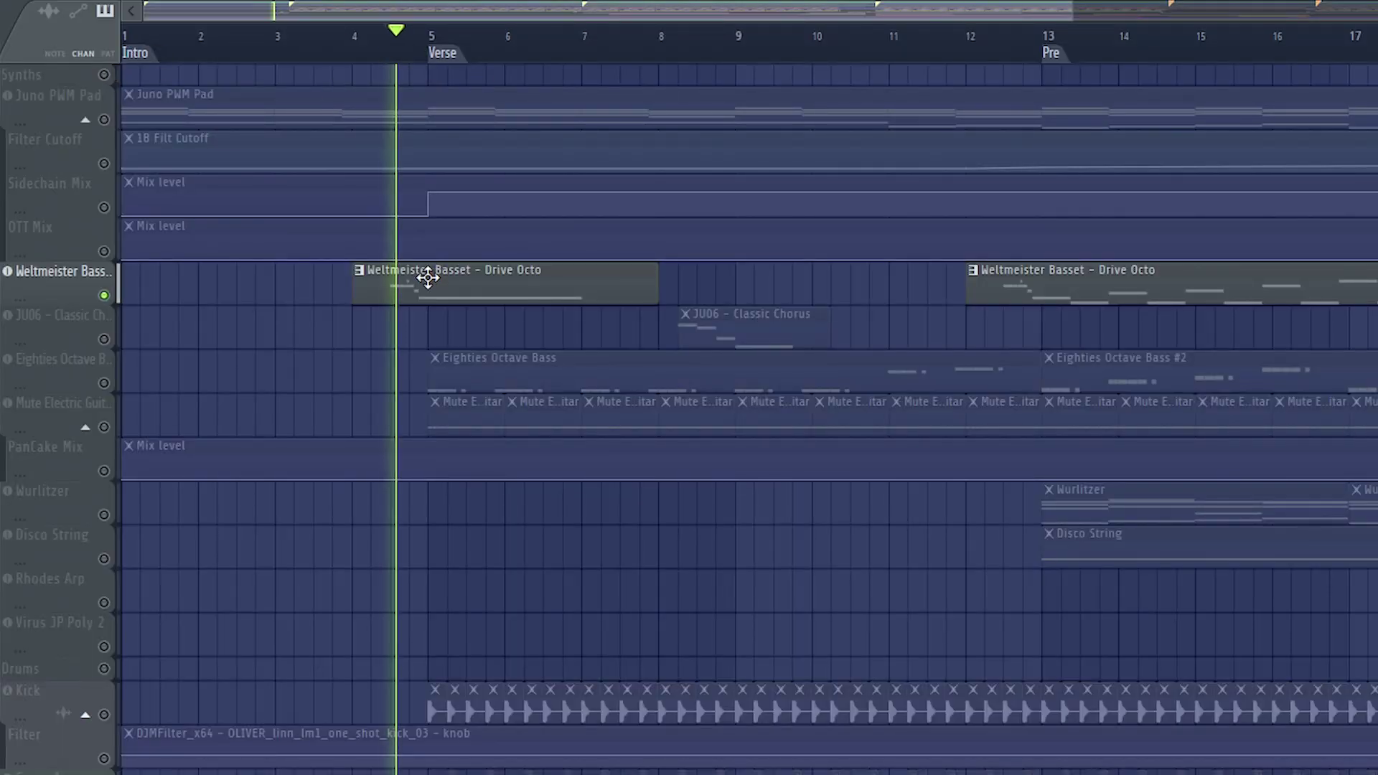
Open the Weltmeister Basset - Drive Octo pattern in the piano roll and review its melody notes.
double_click(428, 277)
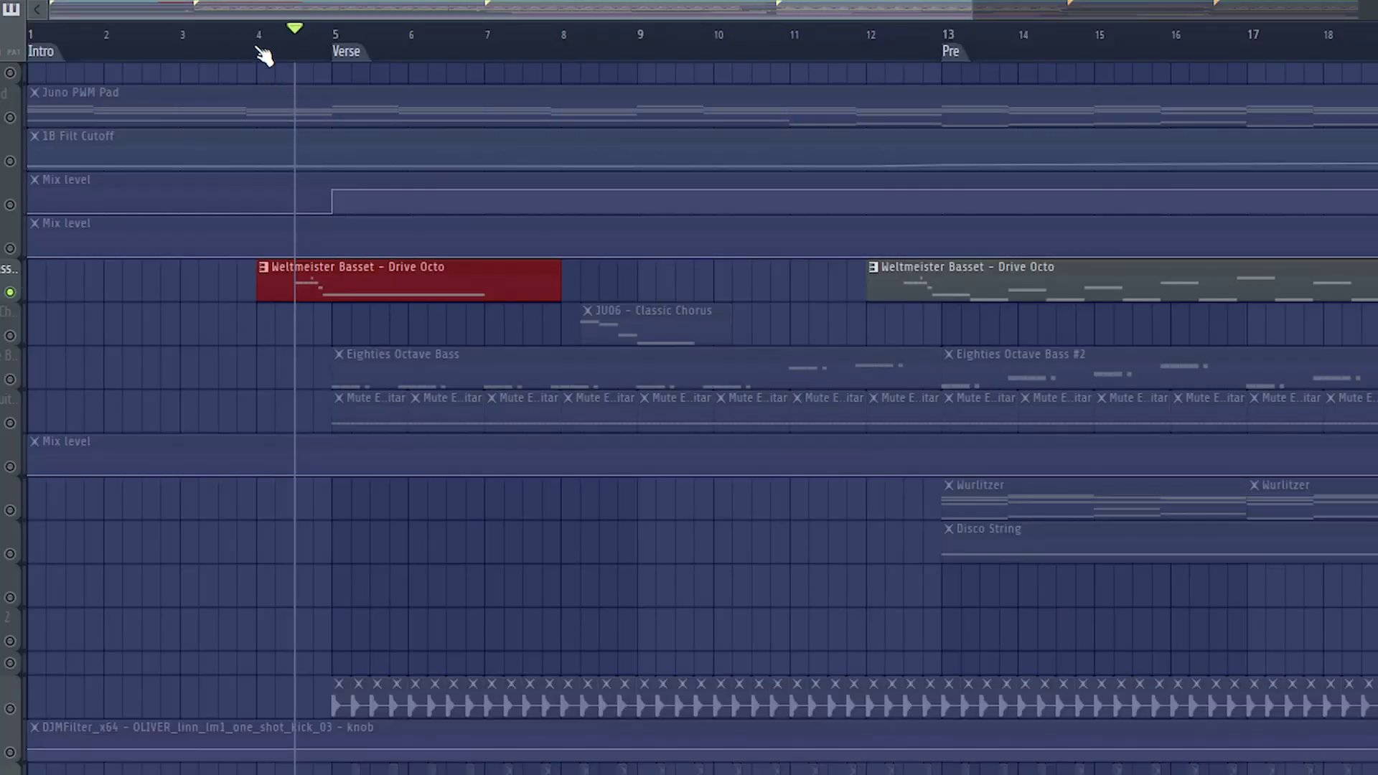
left_click(980, 260)
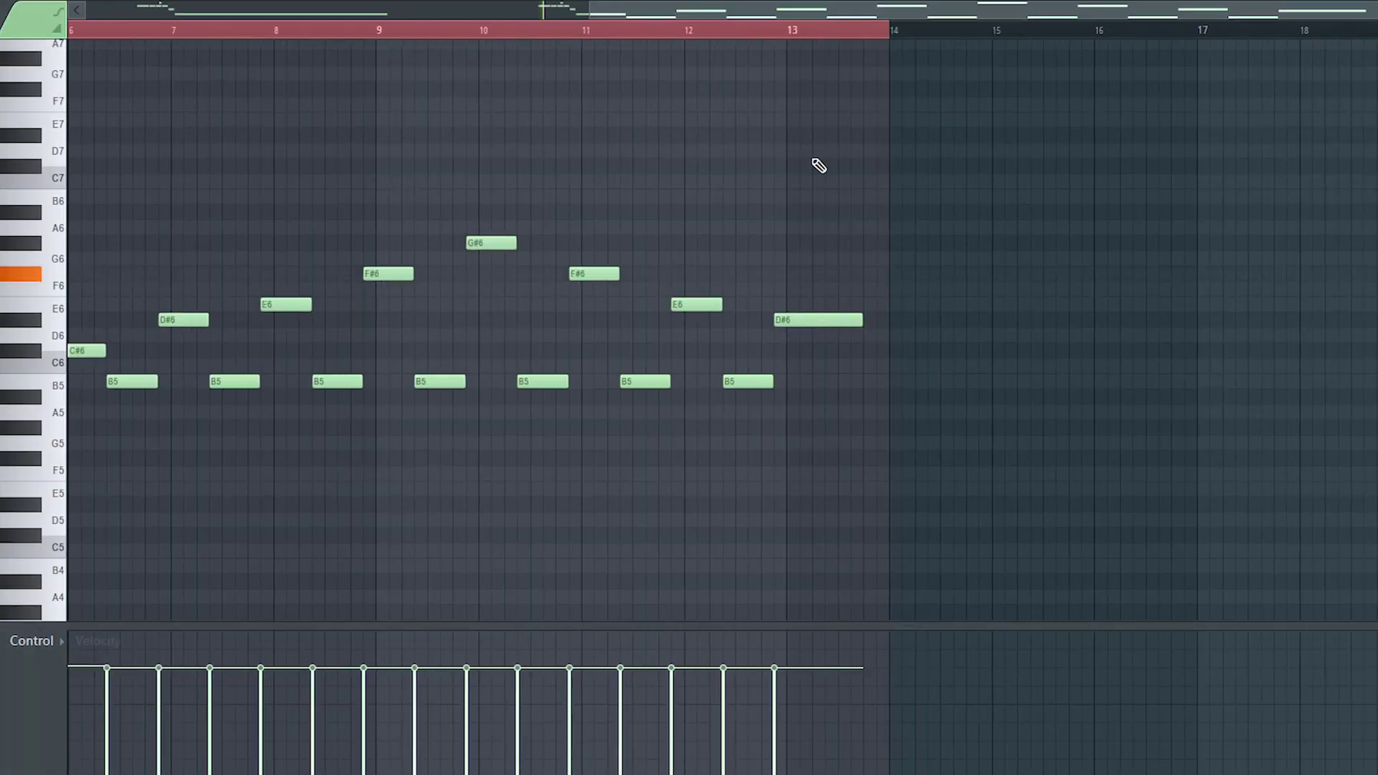
scroll(759, 29, "left", 5)
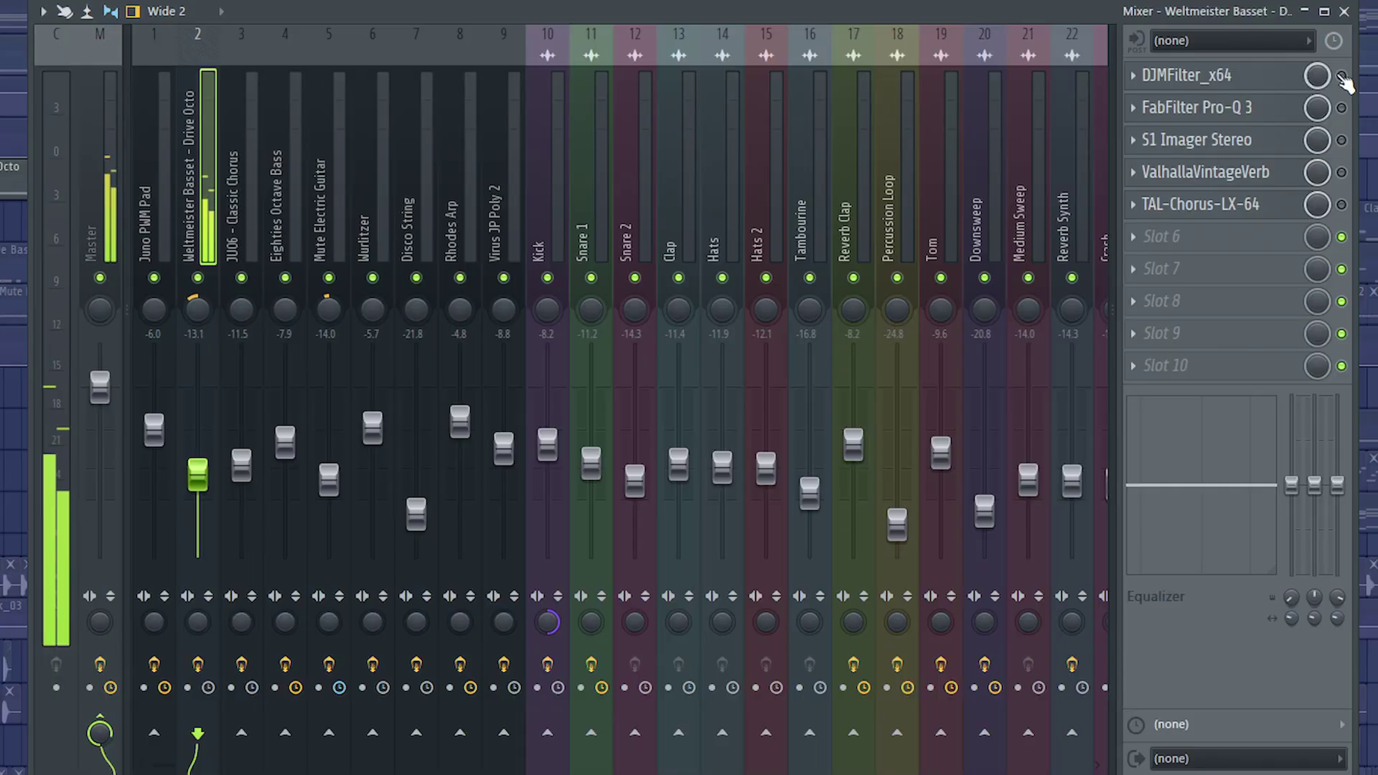
Enable DJMFilter_x64 and FabFilter Pro-Q 3 on the Weltmeister Basset mixer channel, opening each effect and checking the EQ's low-cut band.
left_click(1254, 84)
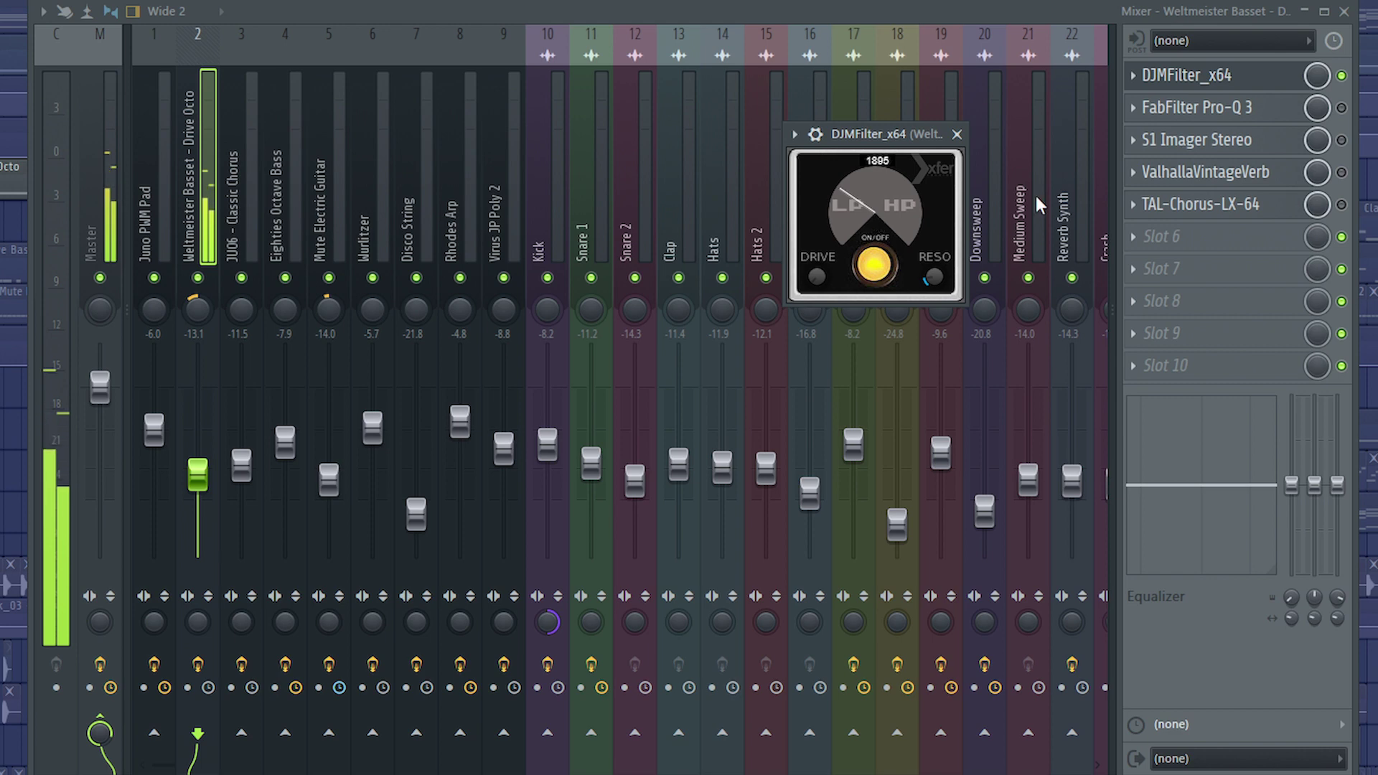
left_click(1341, 109)
left_click(1245, 111)
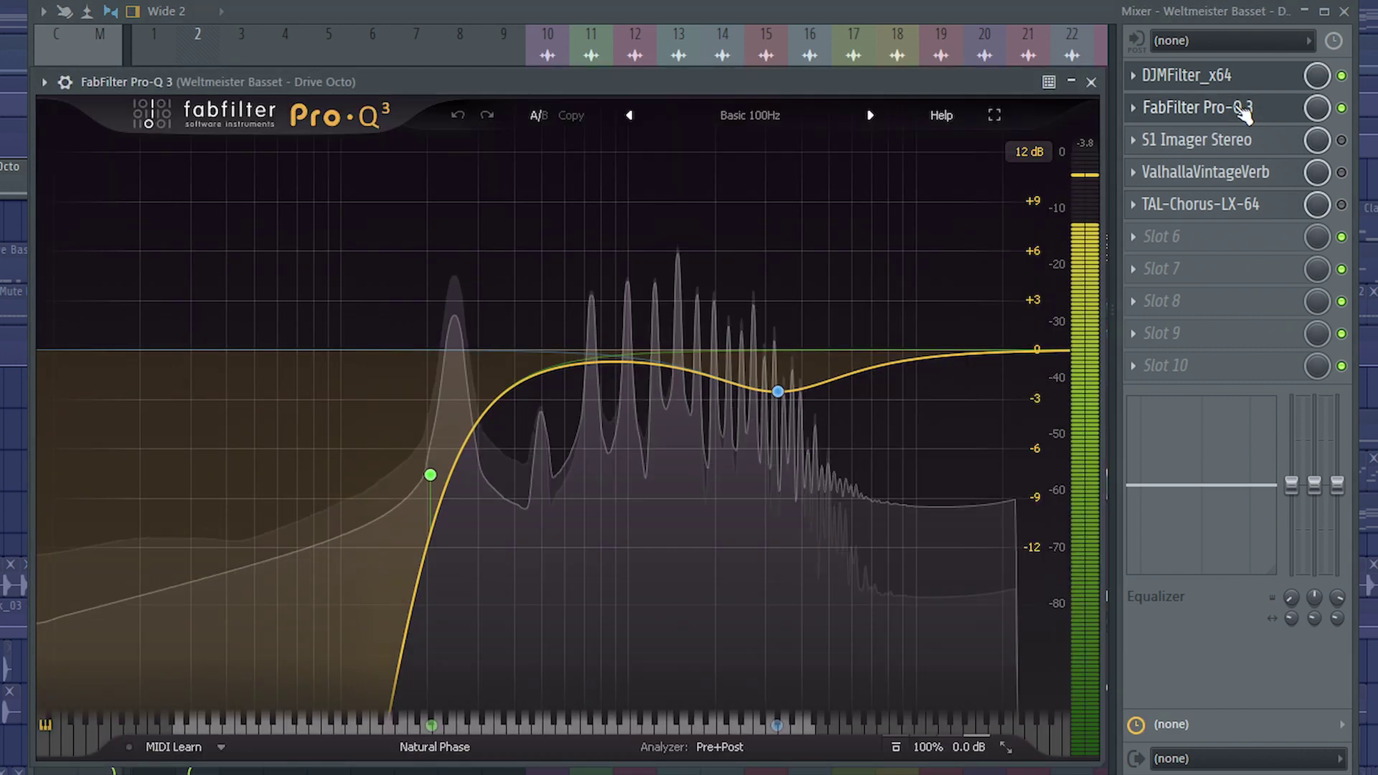
mouse_move(430, 475)
left_mouse_down()
mouse_move(475, 430)
mouse_move(420, 467)
left_mouse_up()
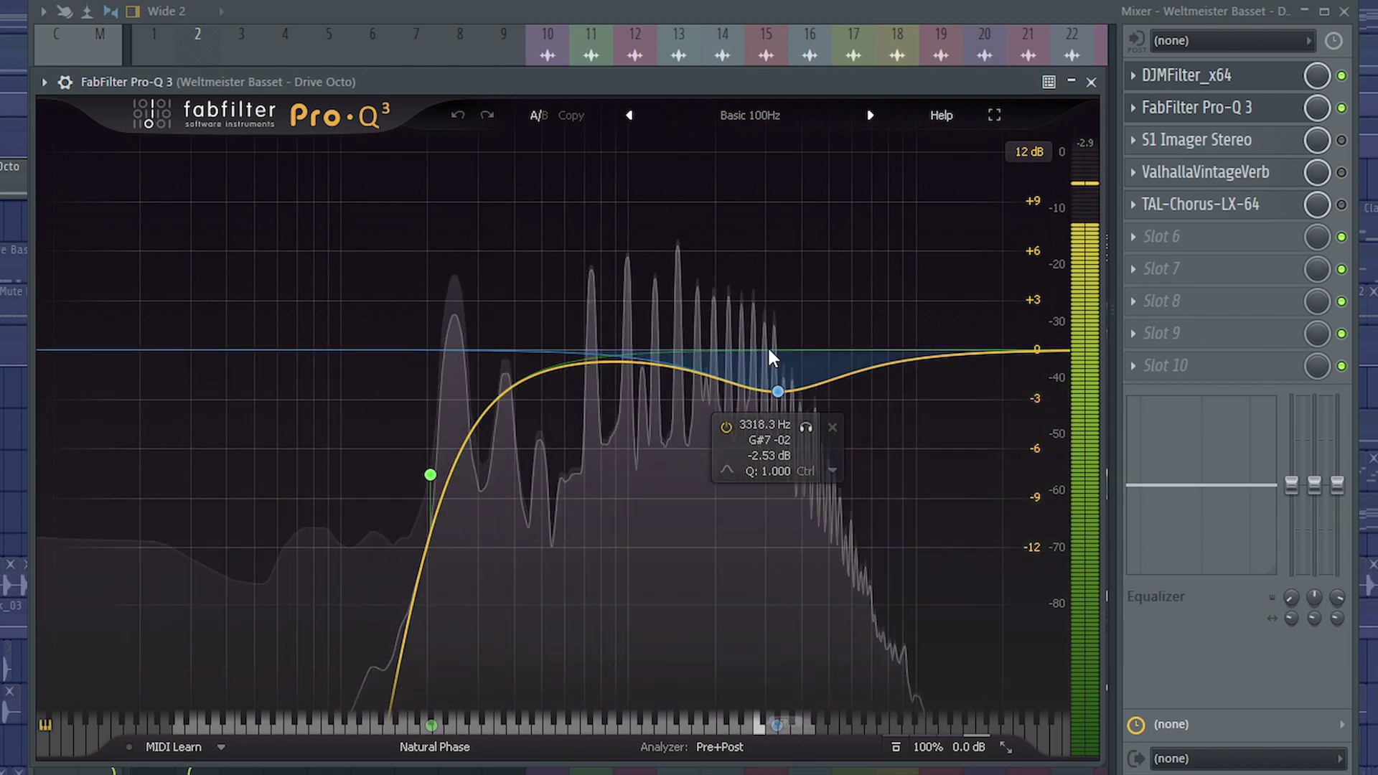
Enable S1 Imager Stereo, ValhallaVintageVerb and TAL-Chorus-LX-64 on the Weltmeister Basset channel, opening each effect's settings.
left_click(1341, 140)
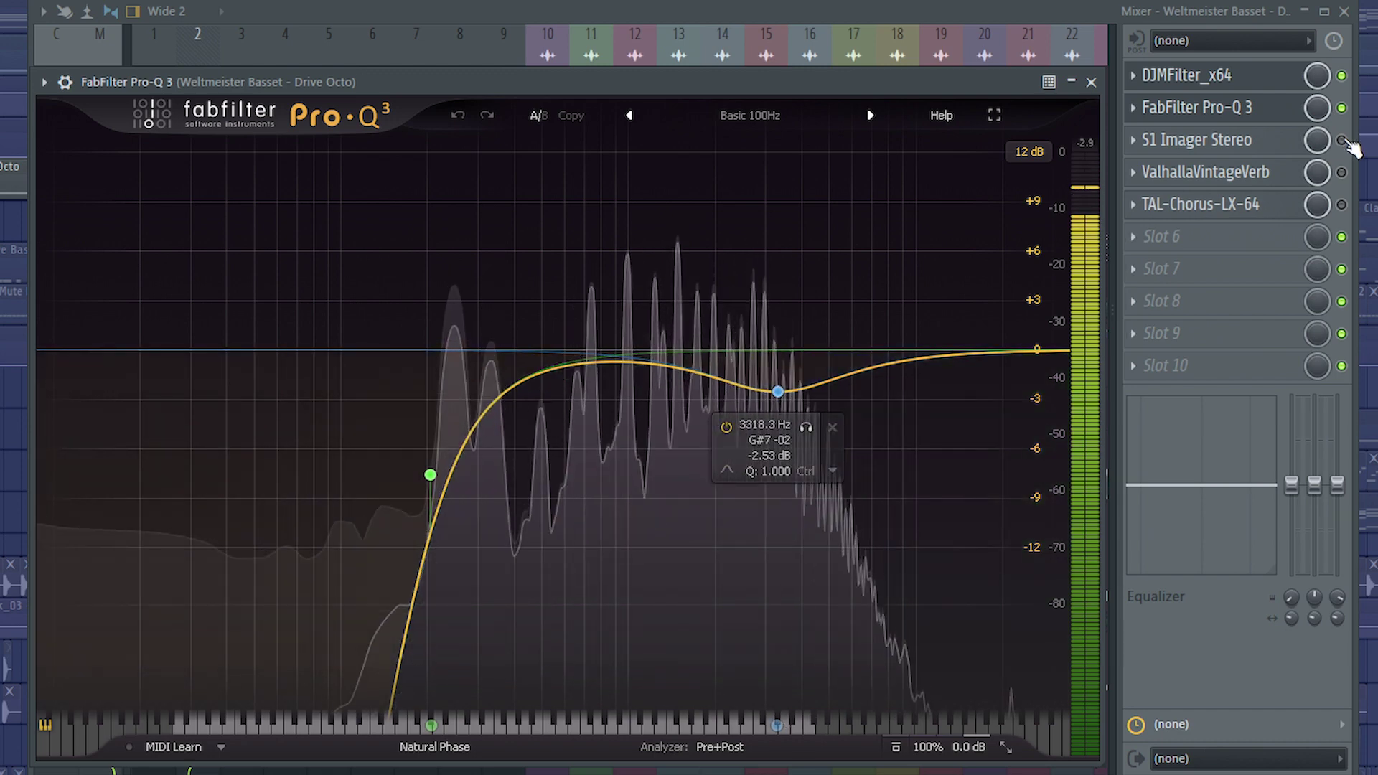
left_click(1268, 148)
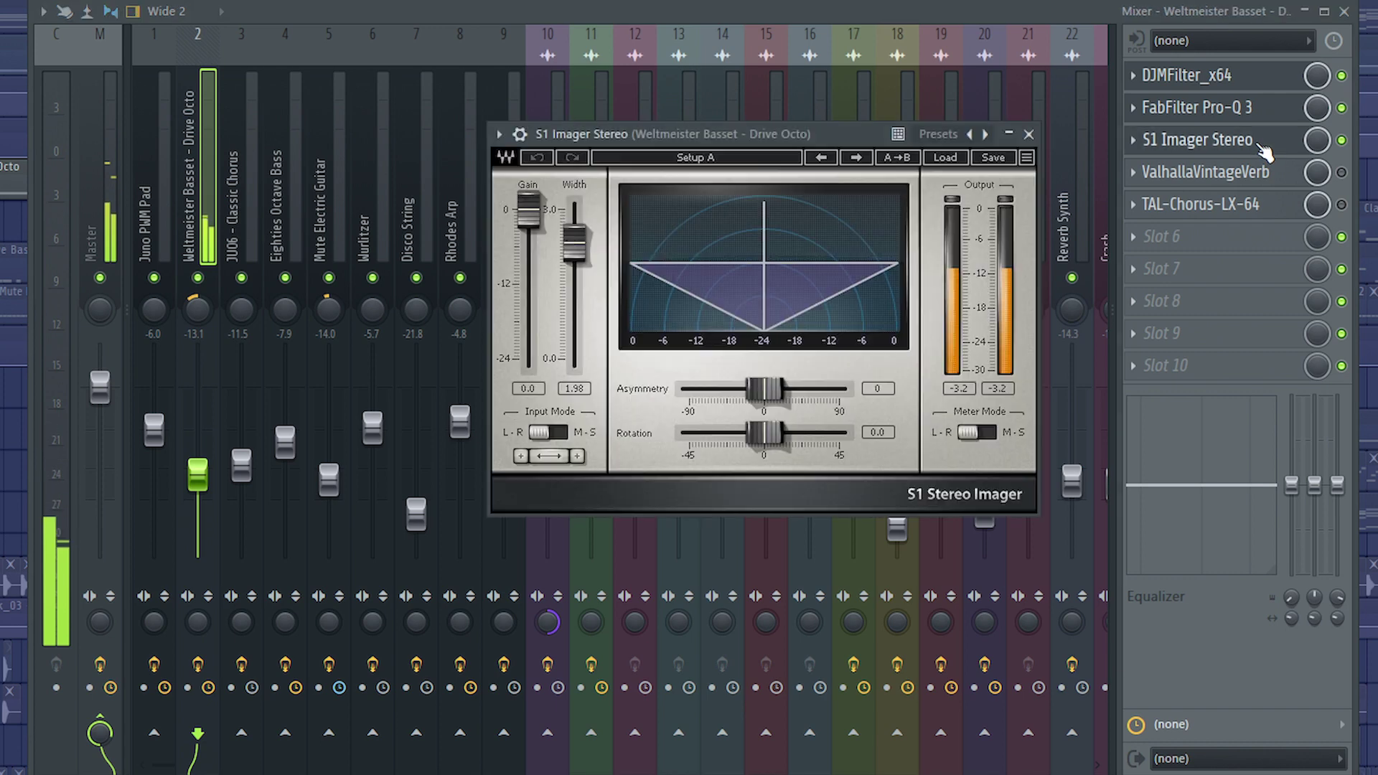
left_click(1341, 172)
left_click(1258, 180)
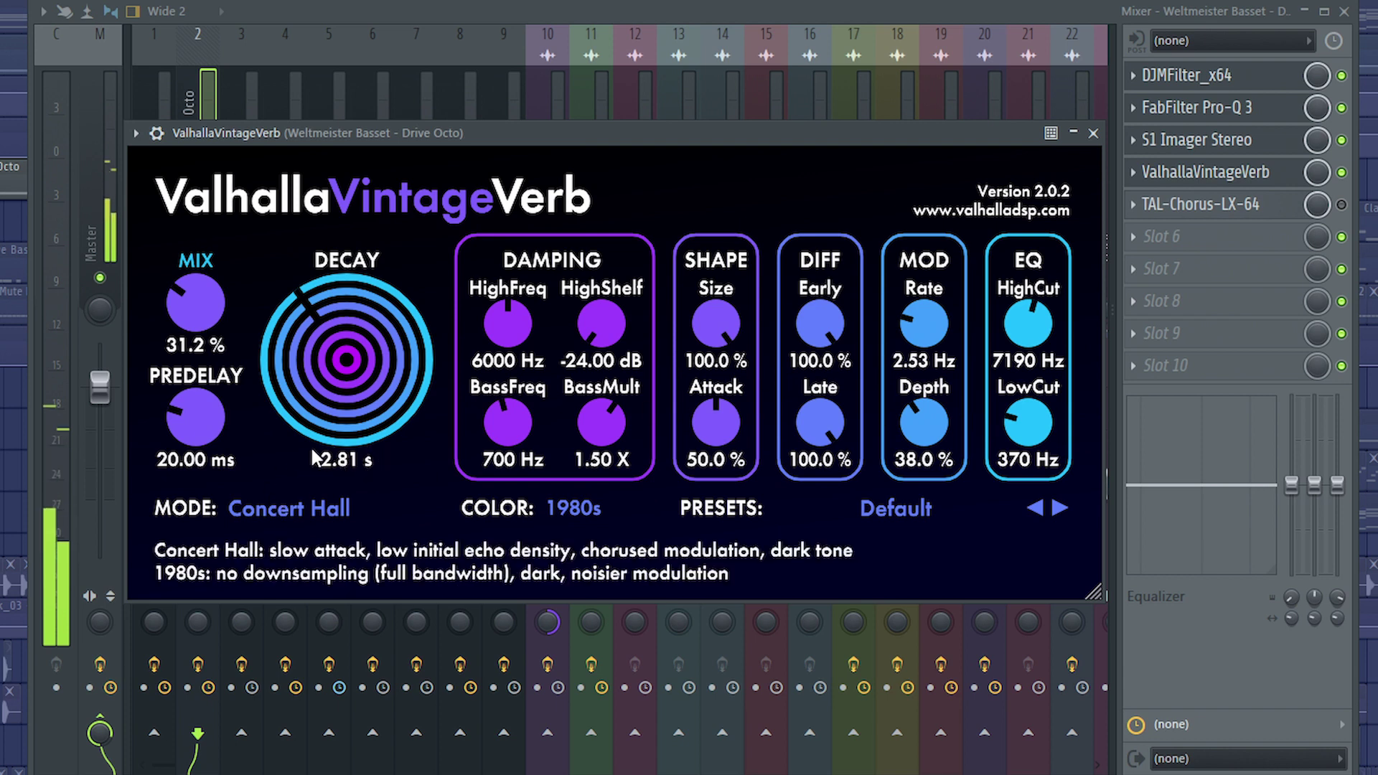
left_click(1343, 206)
left_click(1261, 208)
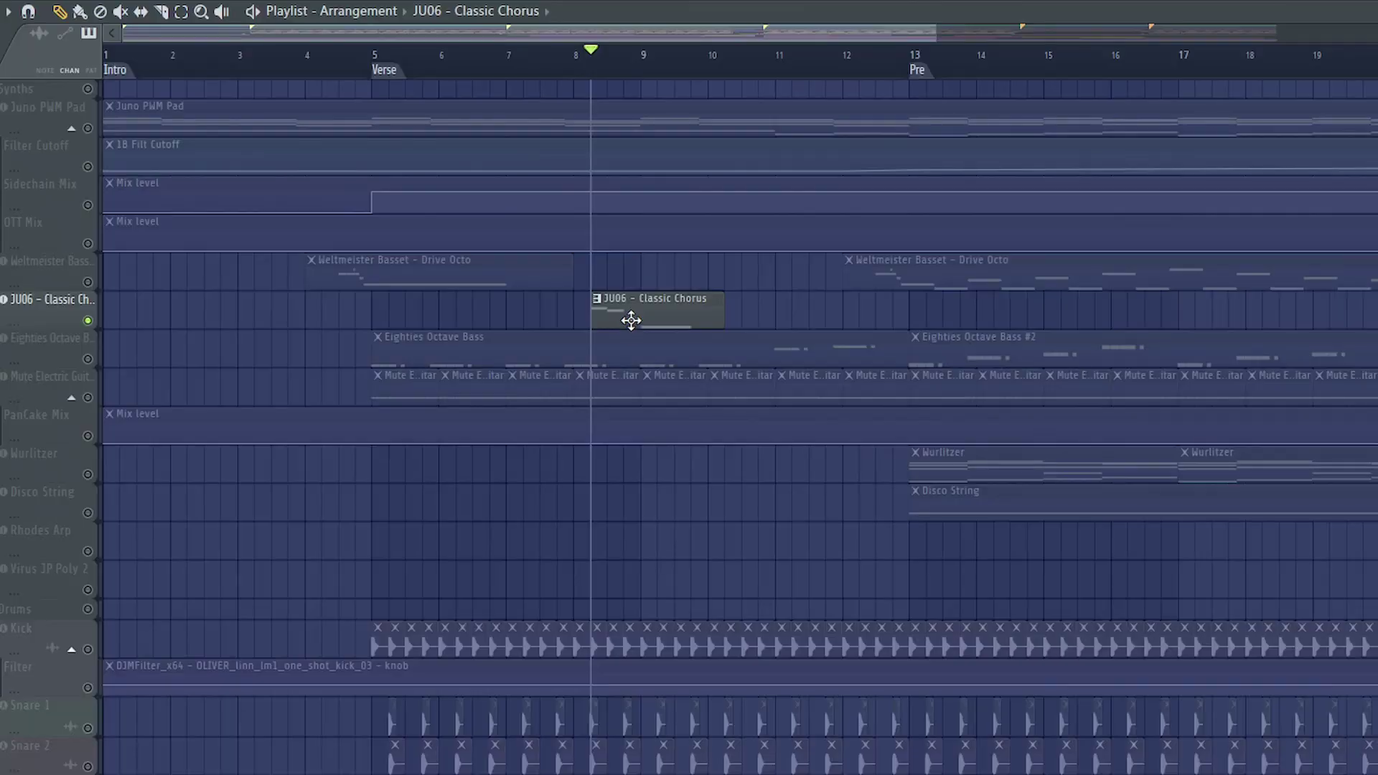
Open the JU06 - Classic Chorus pattern and check its Omnisphere instrument's layers B, C and D and the common effects rack.
double_click(630, 320)
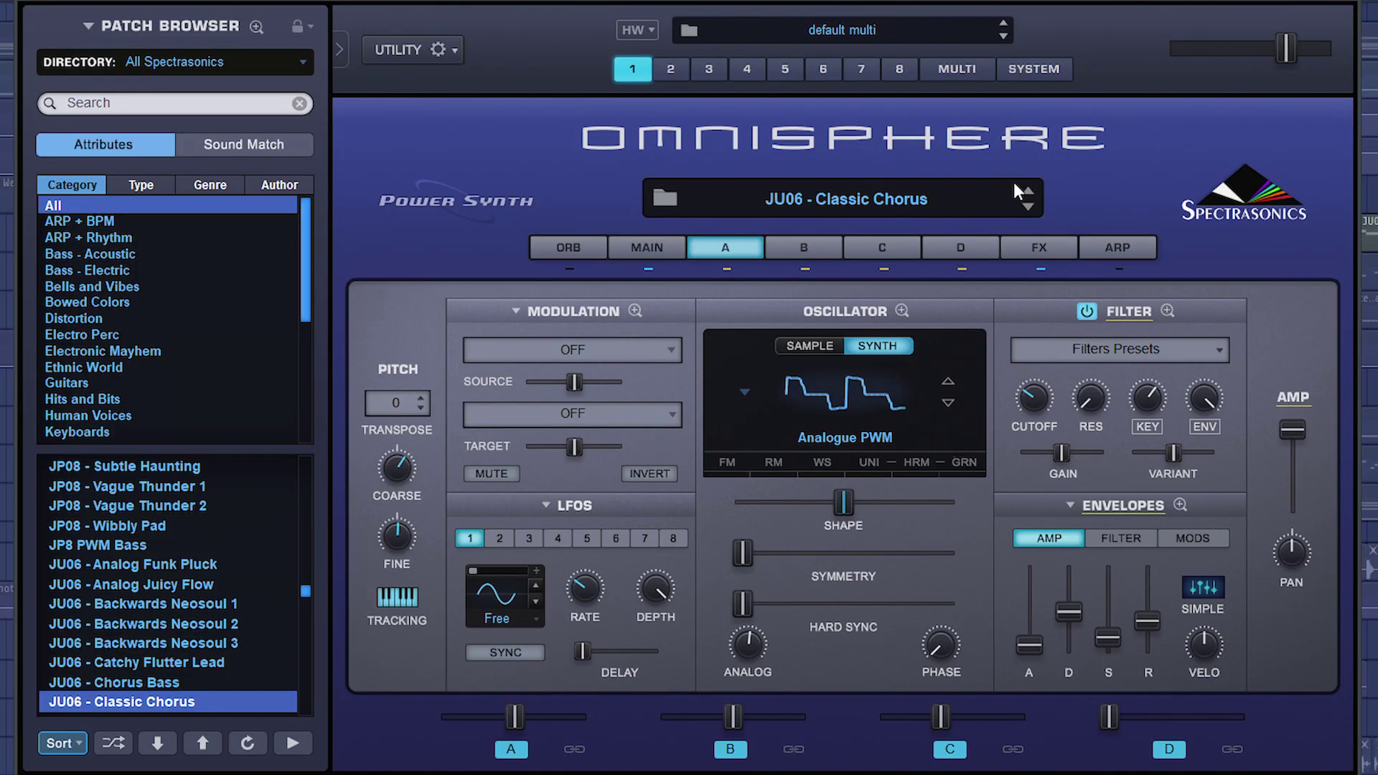
left_click(790, 251)
left_click(893, 239)
left_click(958, 249)
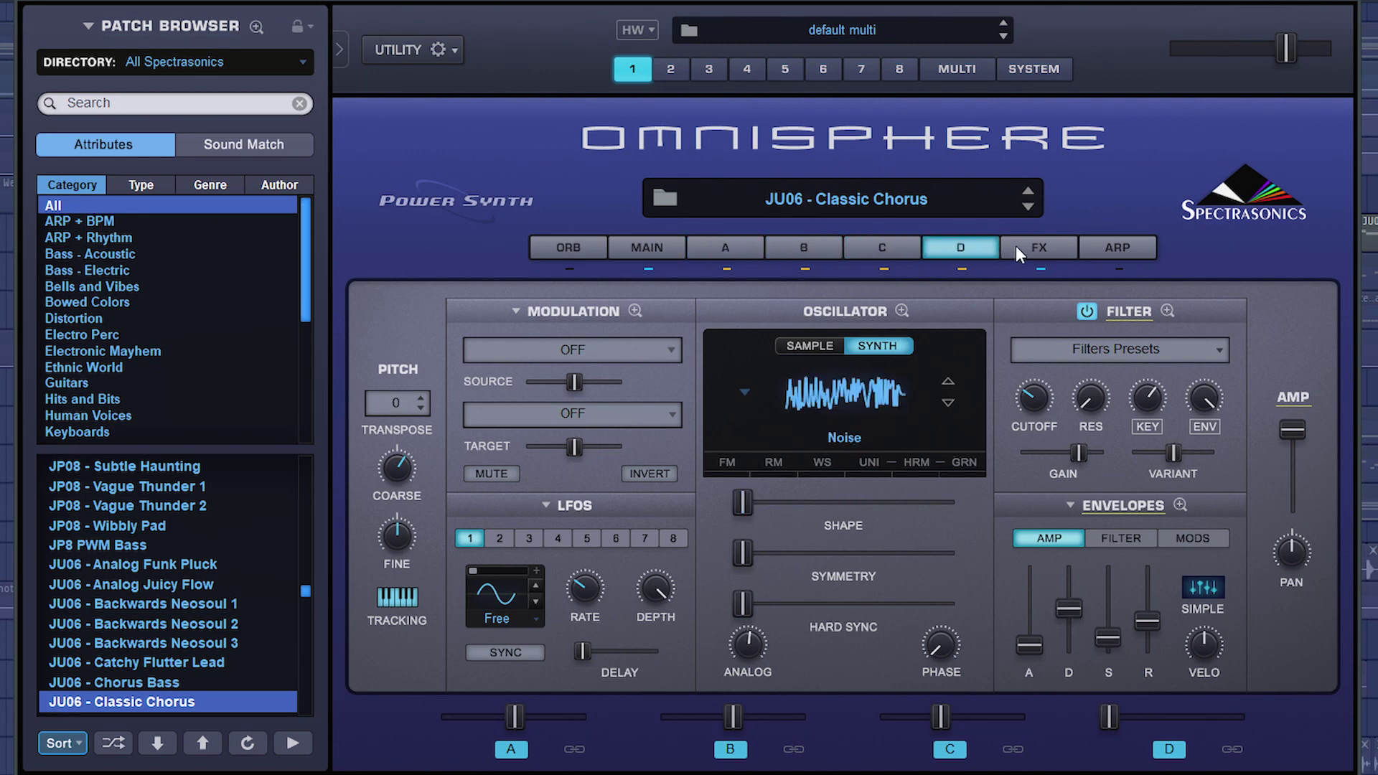
left_click(1026, 249)
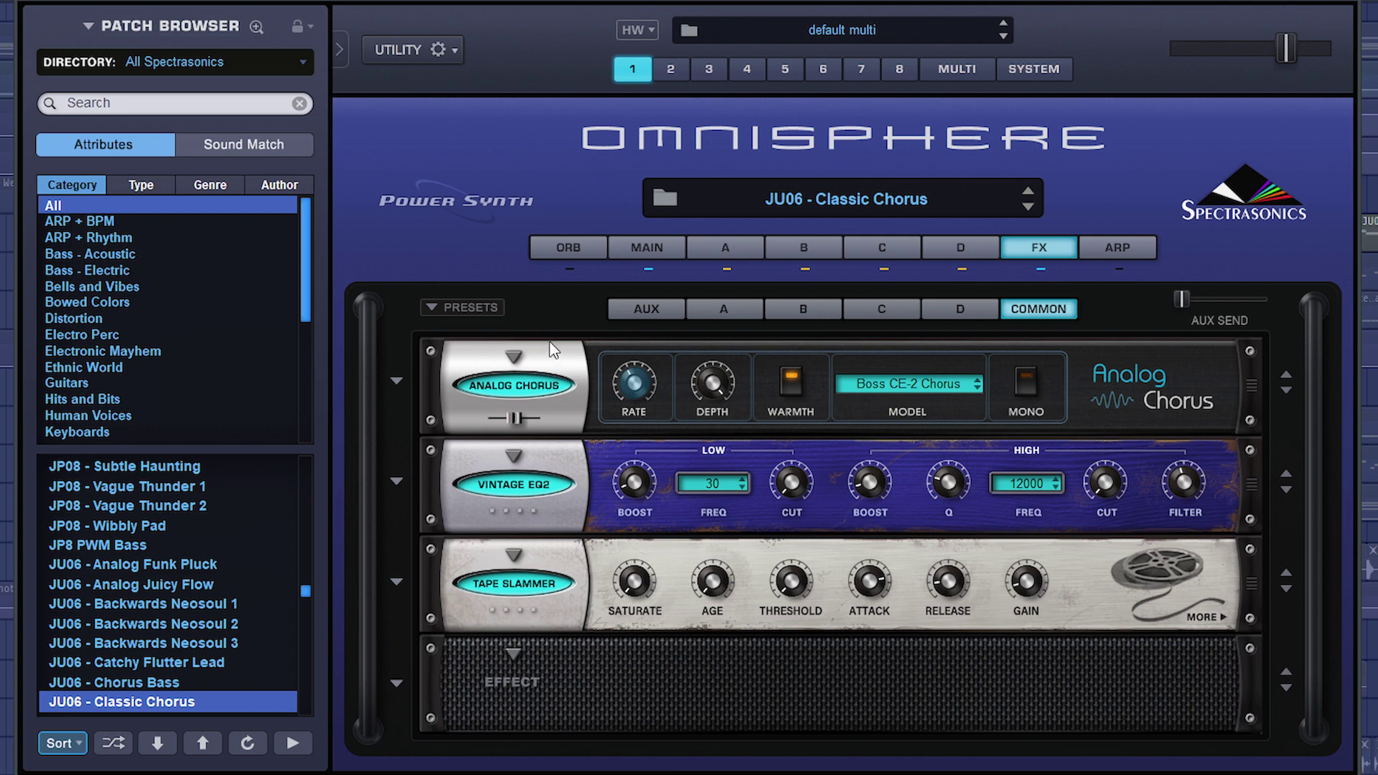
Show the JU06 - Classic Chorus mixer channel and open its TAL-Chorus-LX-64 and ValhallaVintageVerb settings.
key("F9")
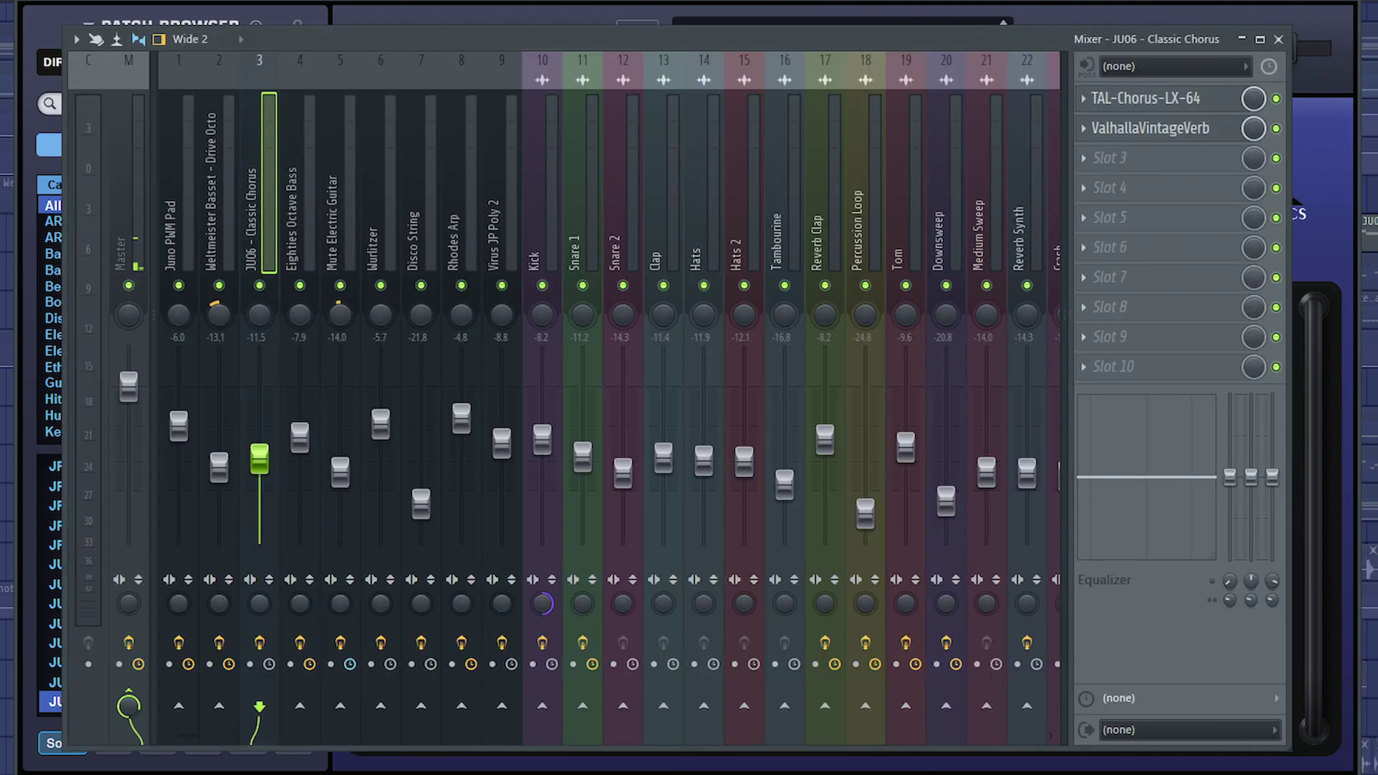
left_click(1155, 98)
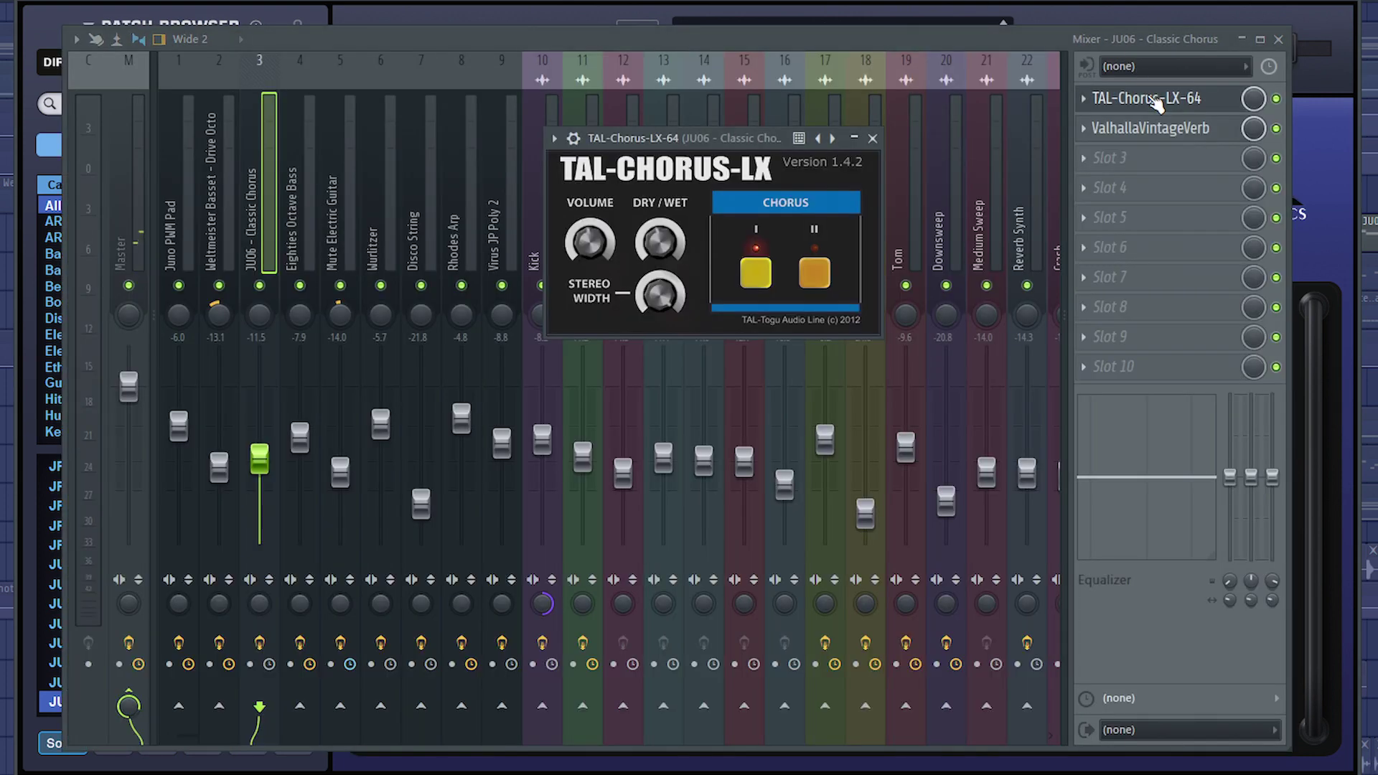
left_click(1151, 129)
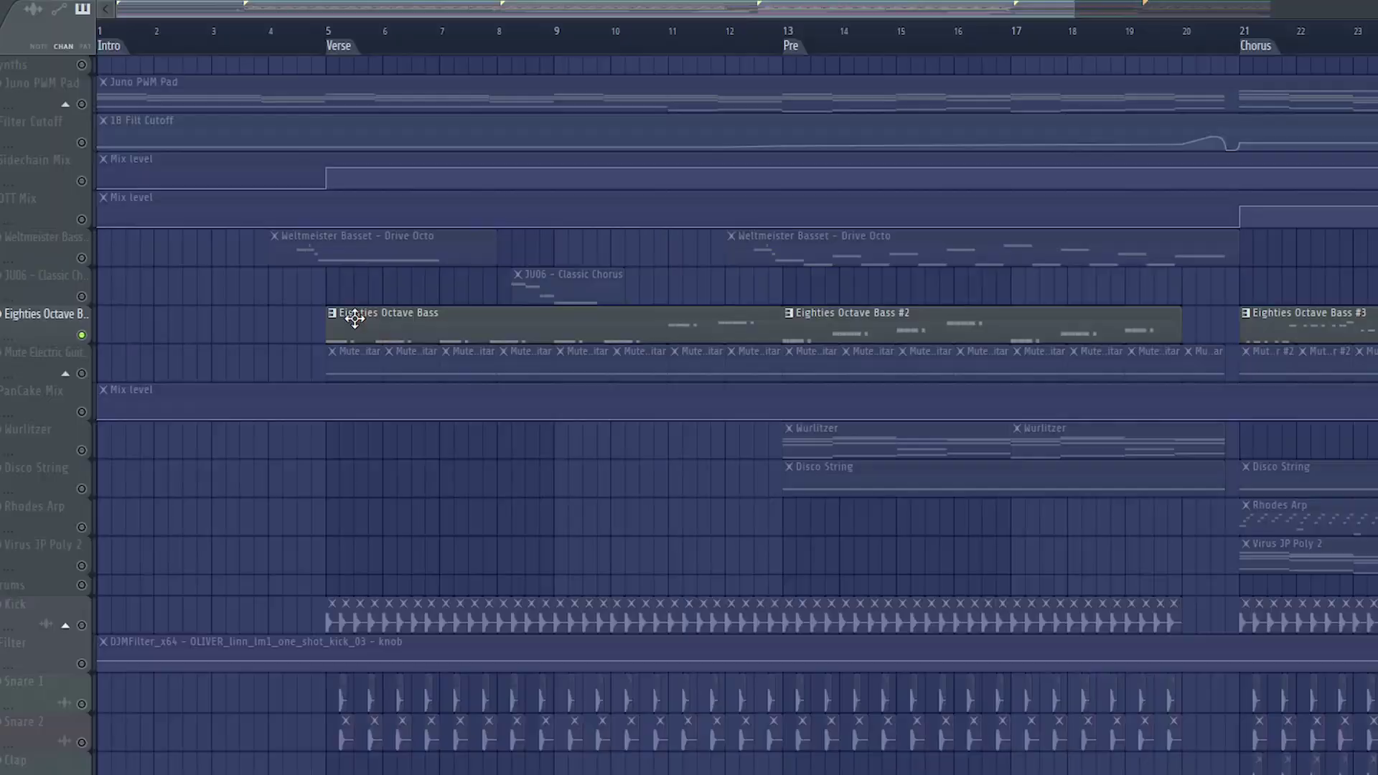
Review the first Eighties Octave Bass pattern's notes in the piano roll and open the Trilian instrument's edit page.
left_click(354, 316)
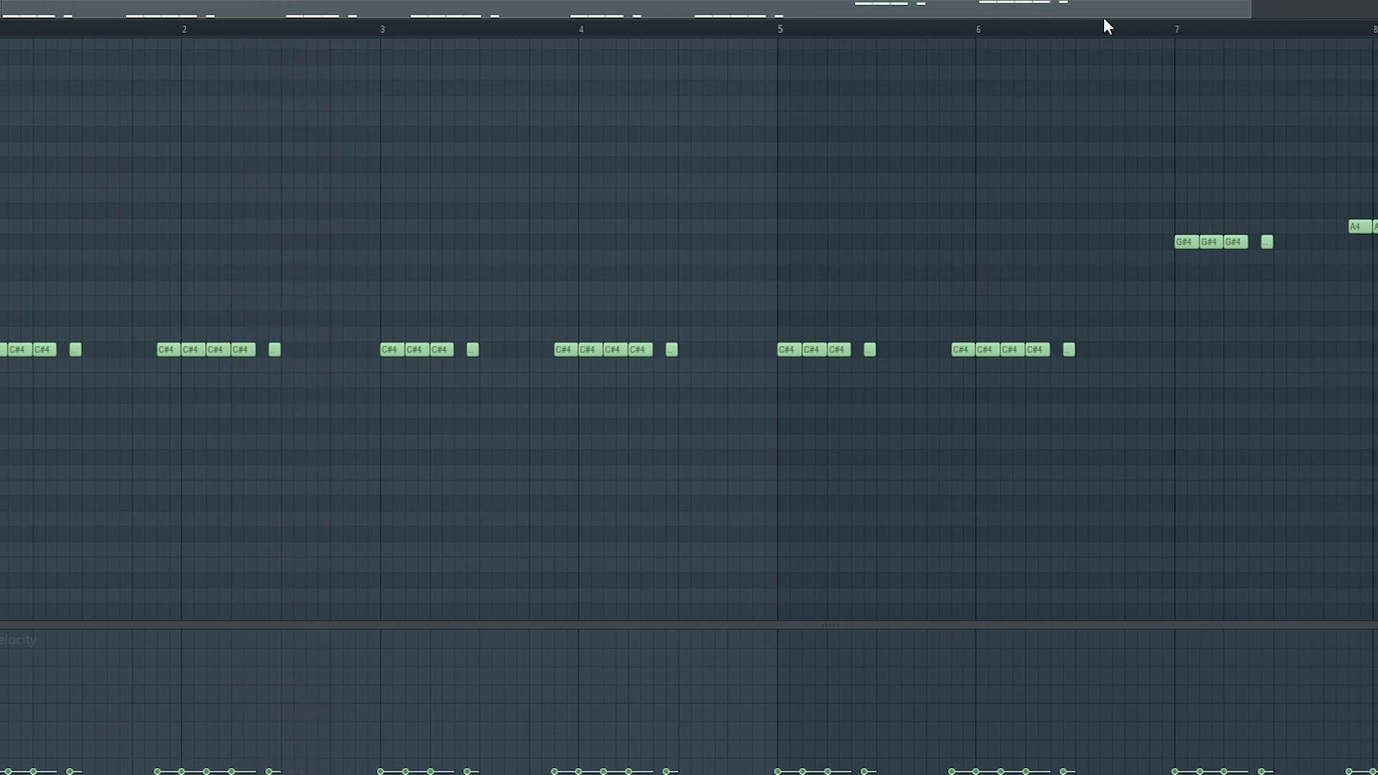
left_click(1250, 30)
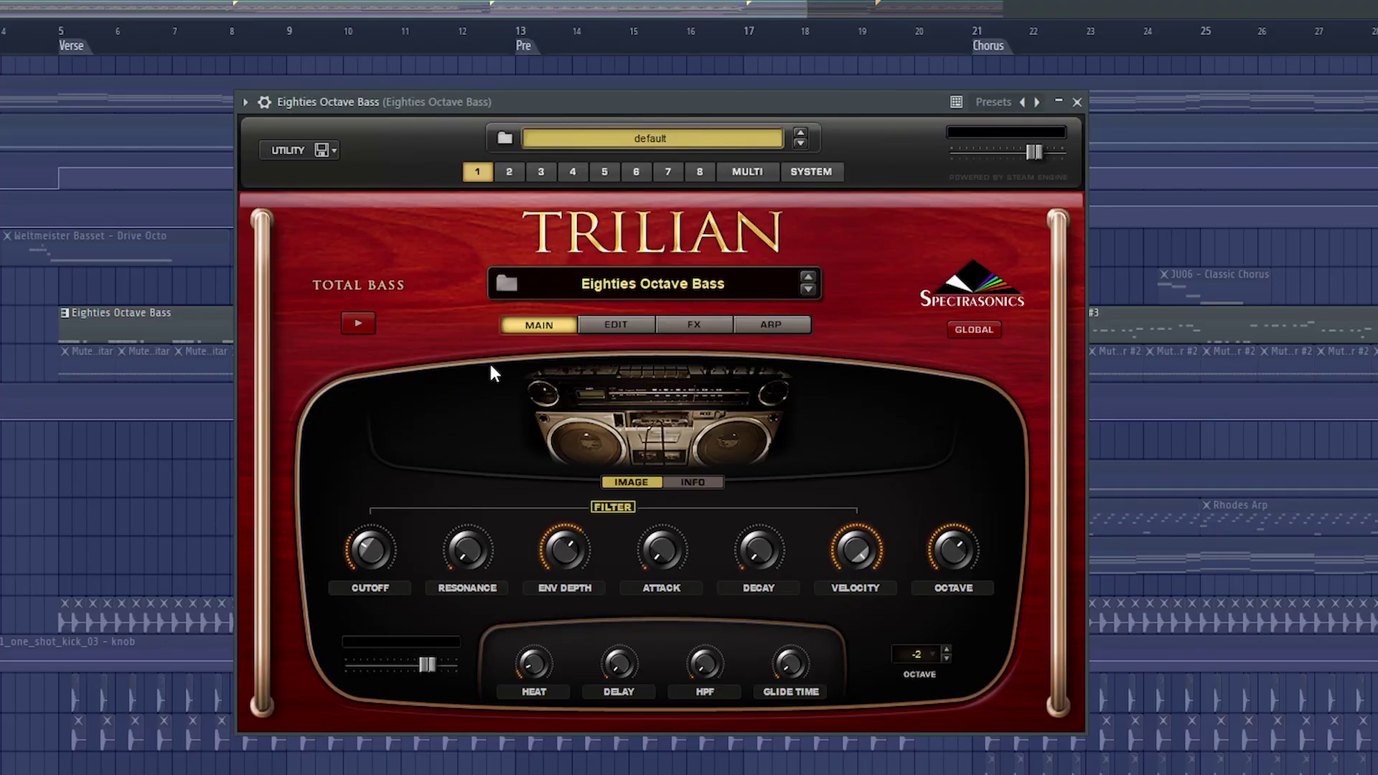
left_click(602, 326)
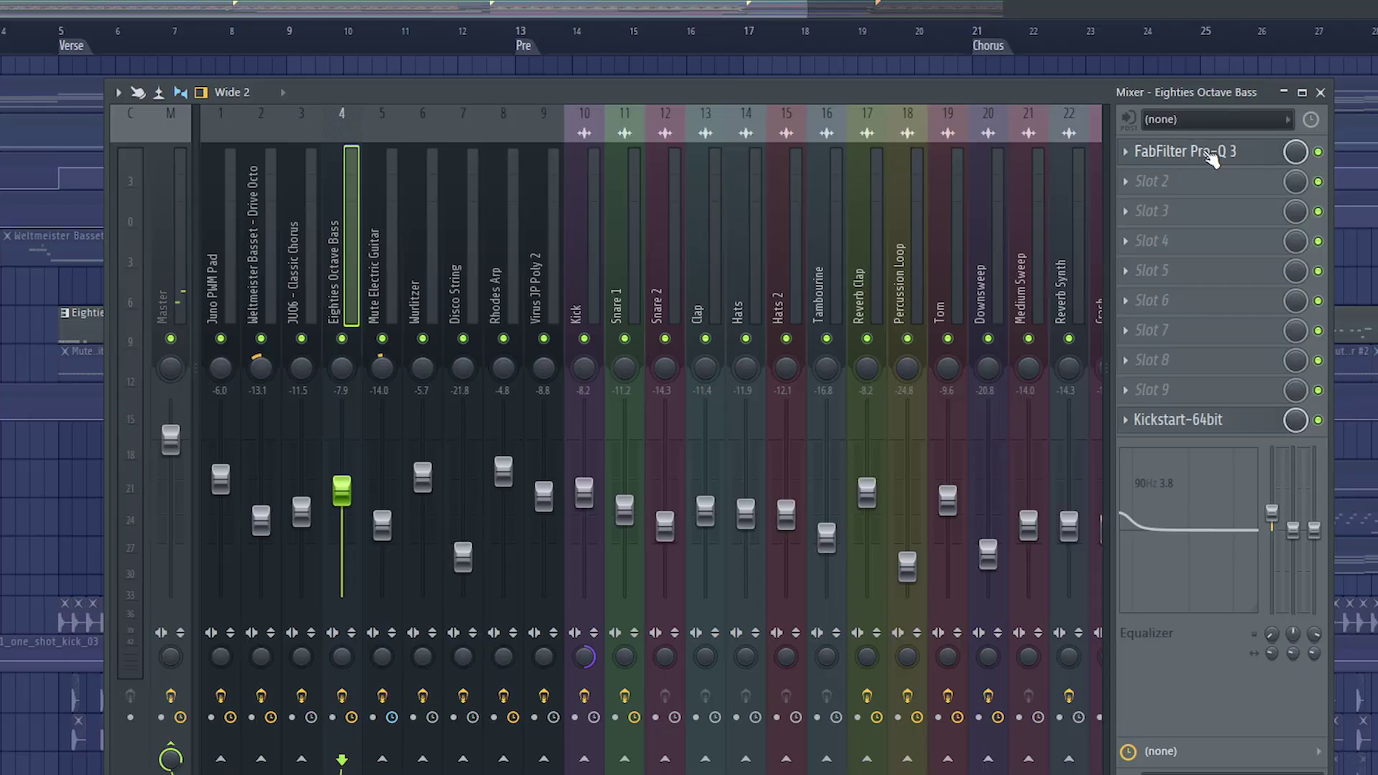
Open FabFilter Pro-Q 3 on the Eighties Octave Bass channel and examine the notes of the busier bass pattern.
left_click(1215, 152)
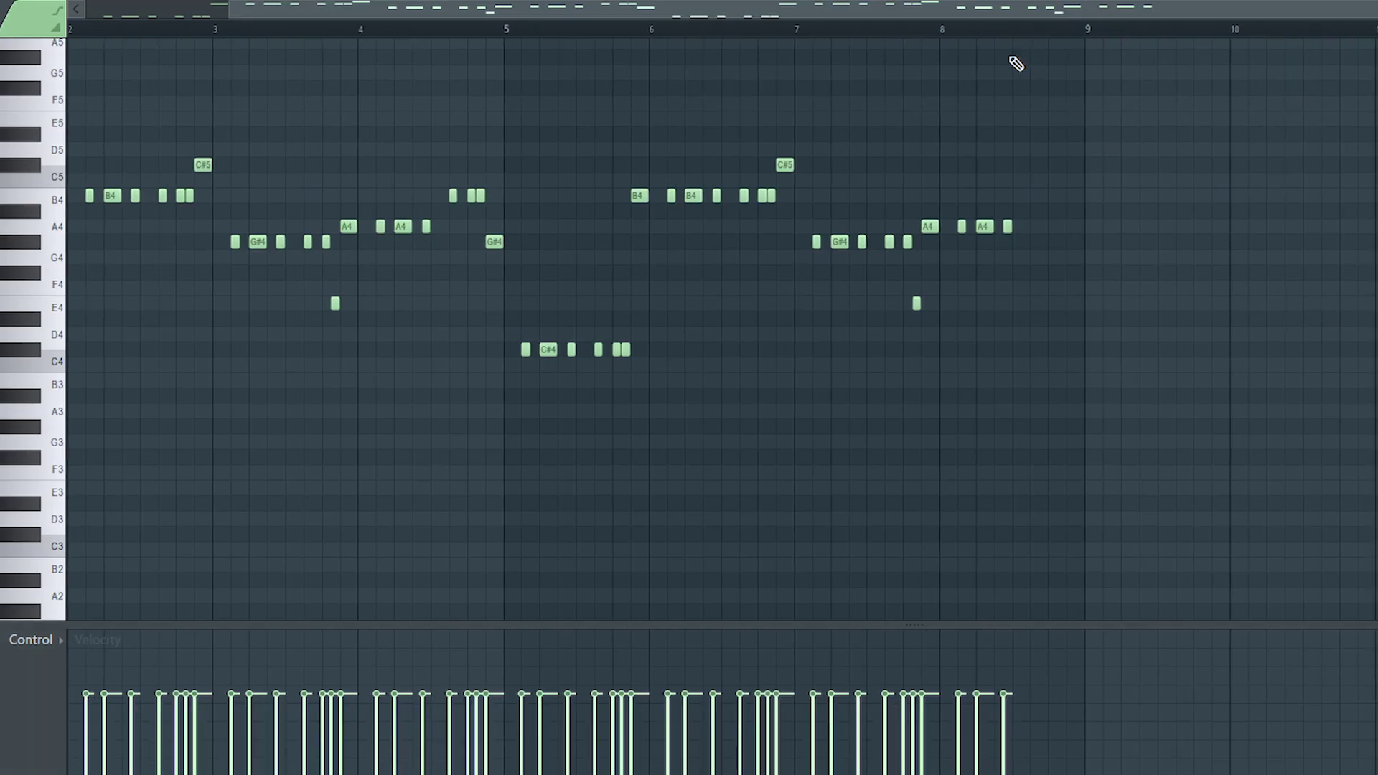
left_click_drag(64, 111, 236, 407)
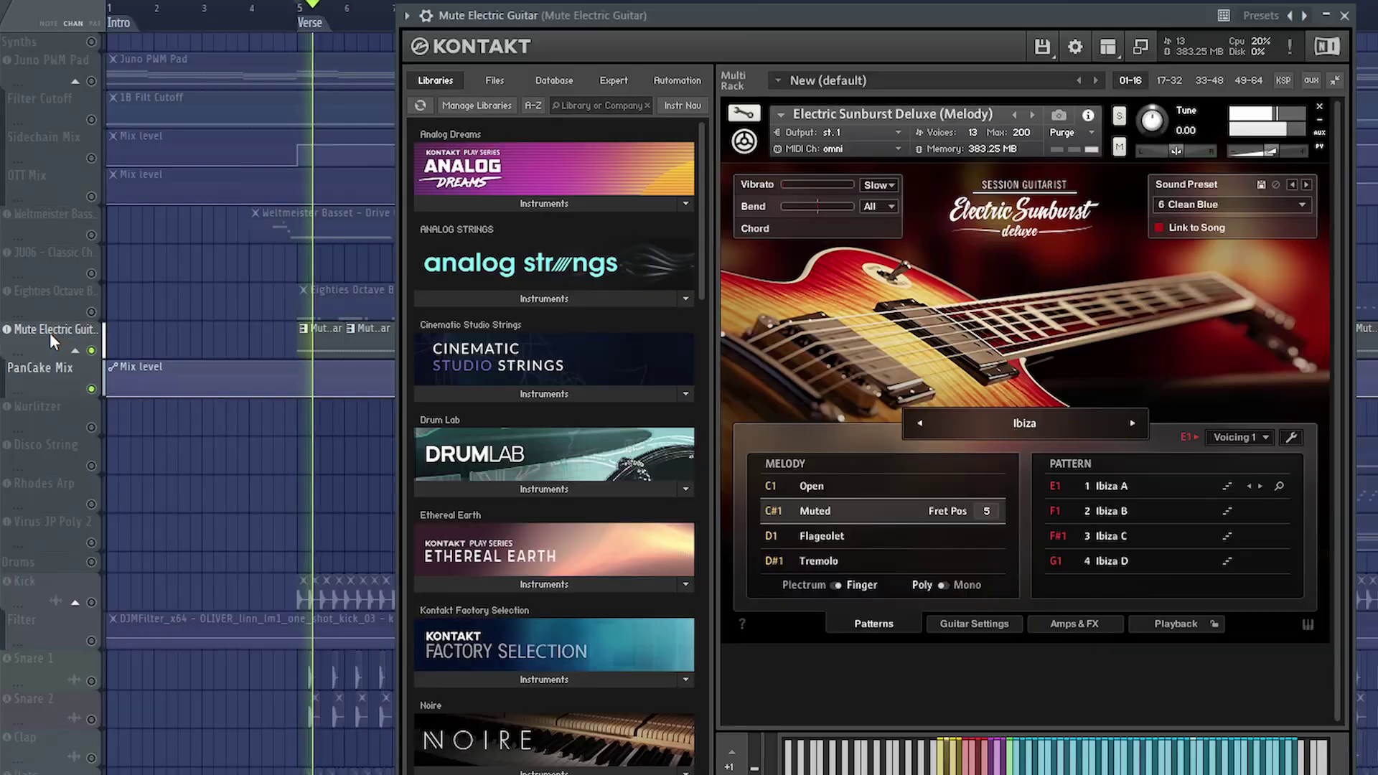
Review the Mute Electric Guitar instrument and select all the repeated E6 notes in its pattern.
left_click(49, 333)
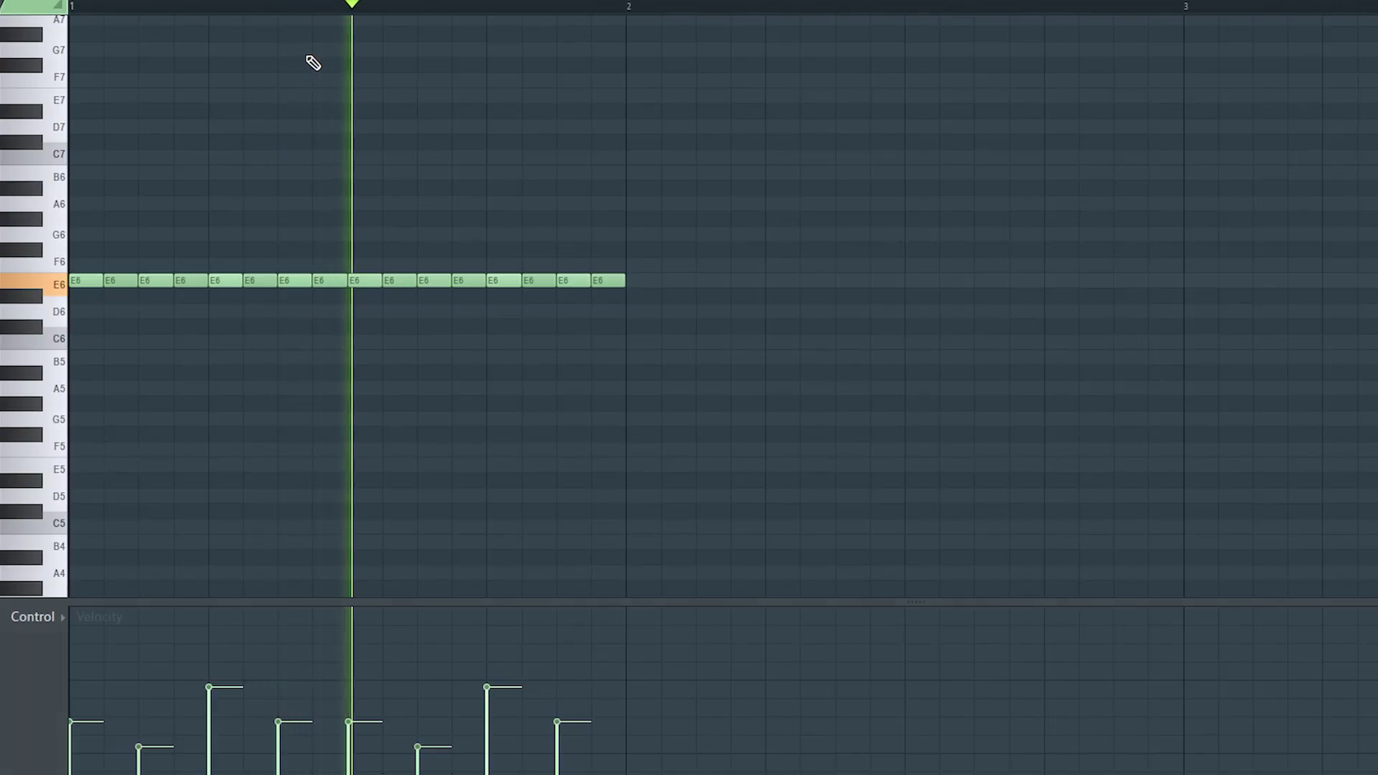
key("ctrl+a")
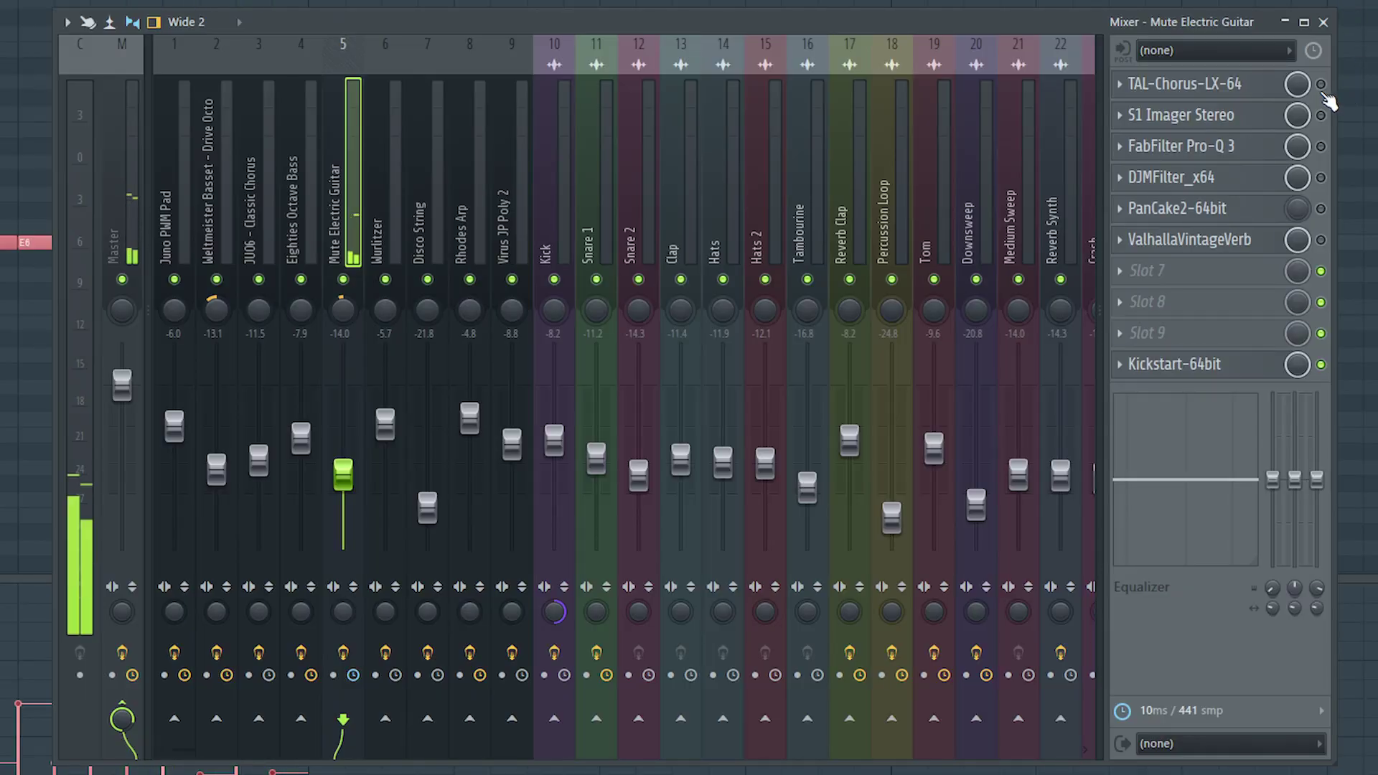
Enable TAL-Chorus-LX-64, S1 Imager Stereo and FabFilter Pro-Q 3 on the Mute Electric Guitar channel, opening each effect's settings.
left_click(1269, 88)
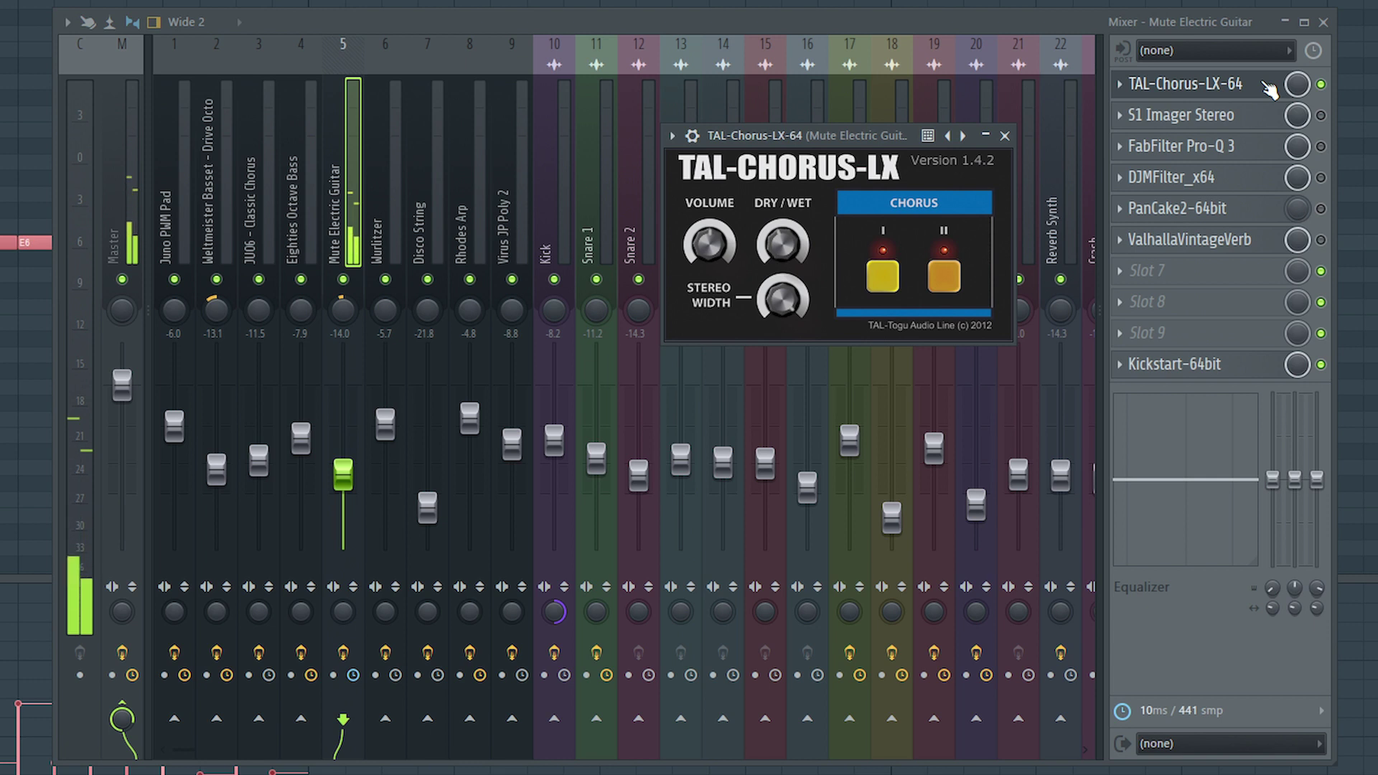
left_click(1321, 115)
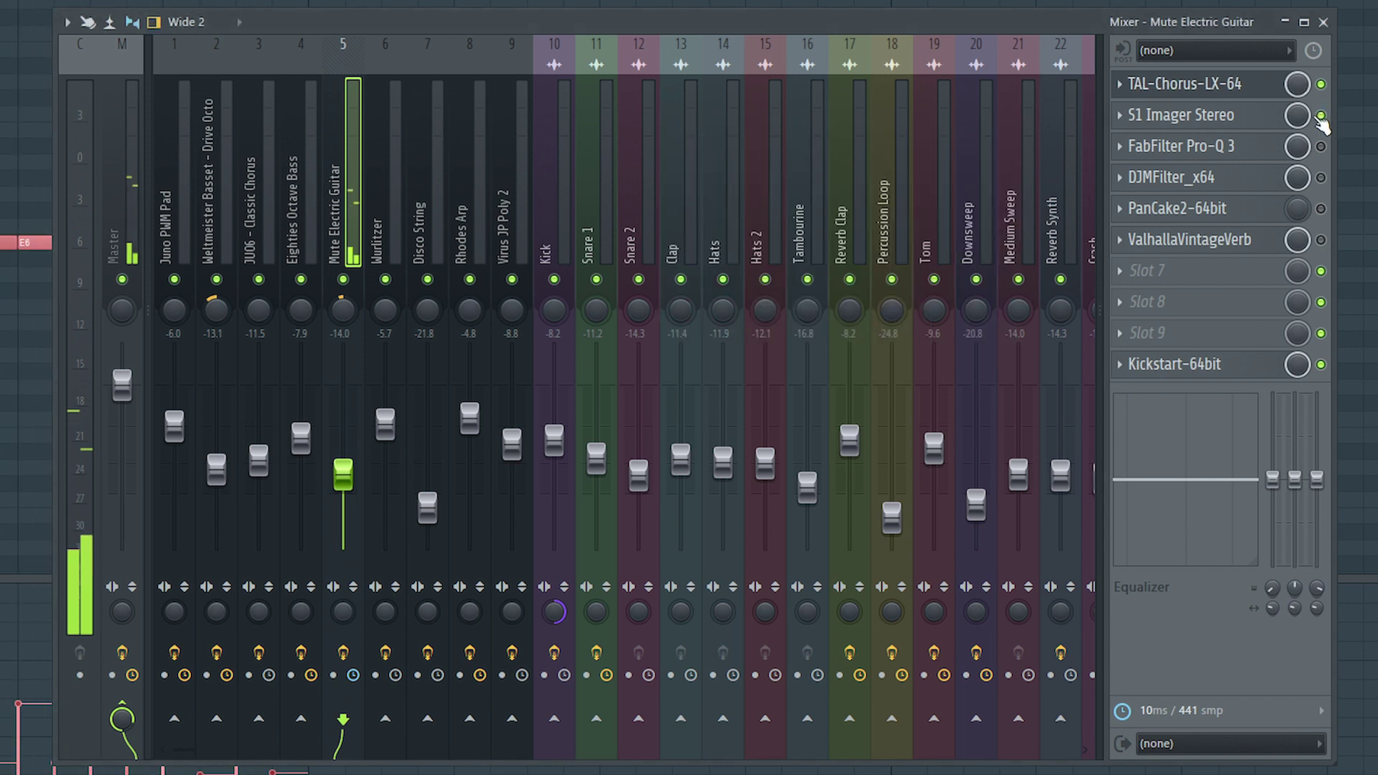
left_click(1252, 118)
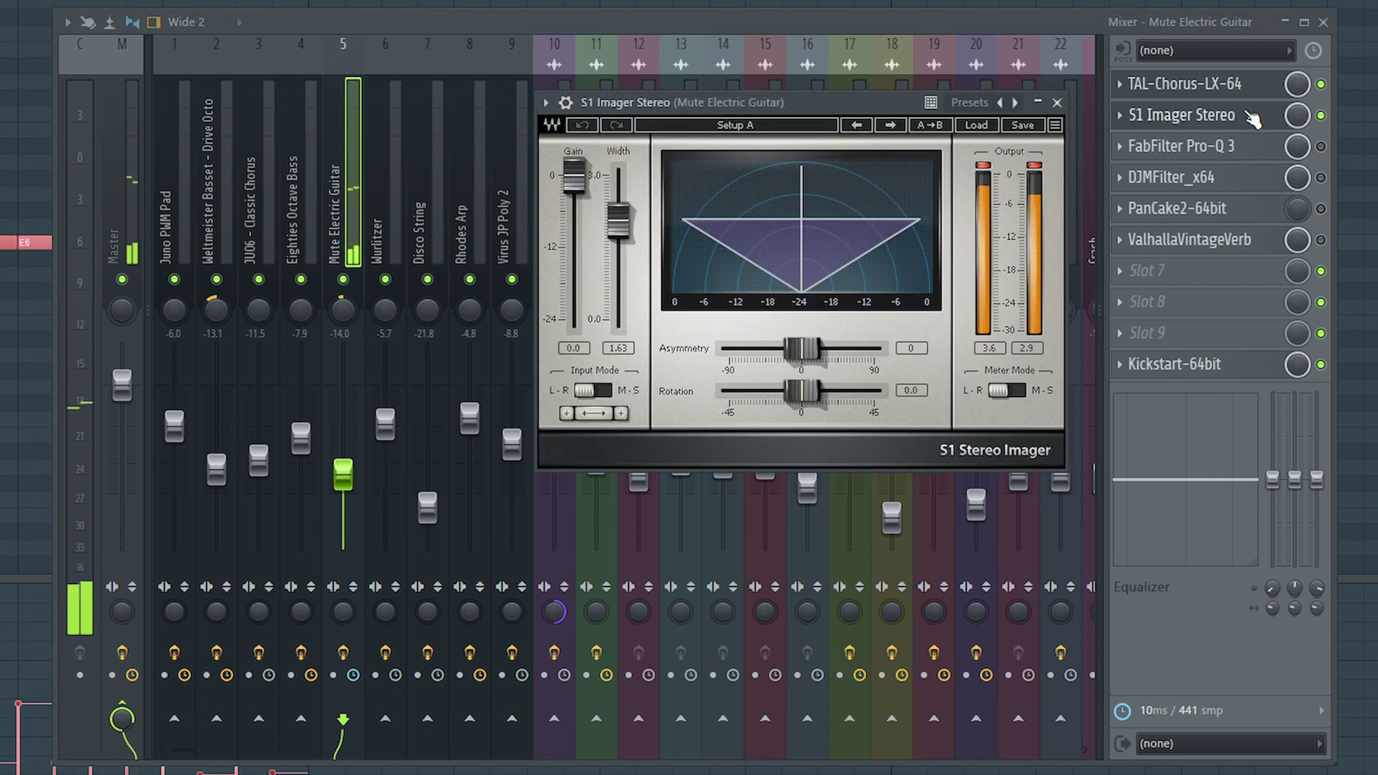
left_click(1321, 146)
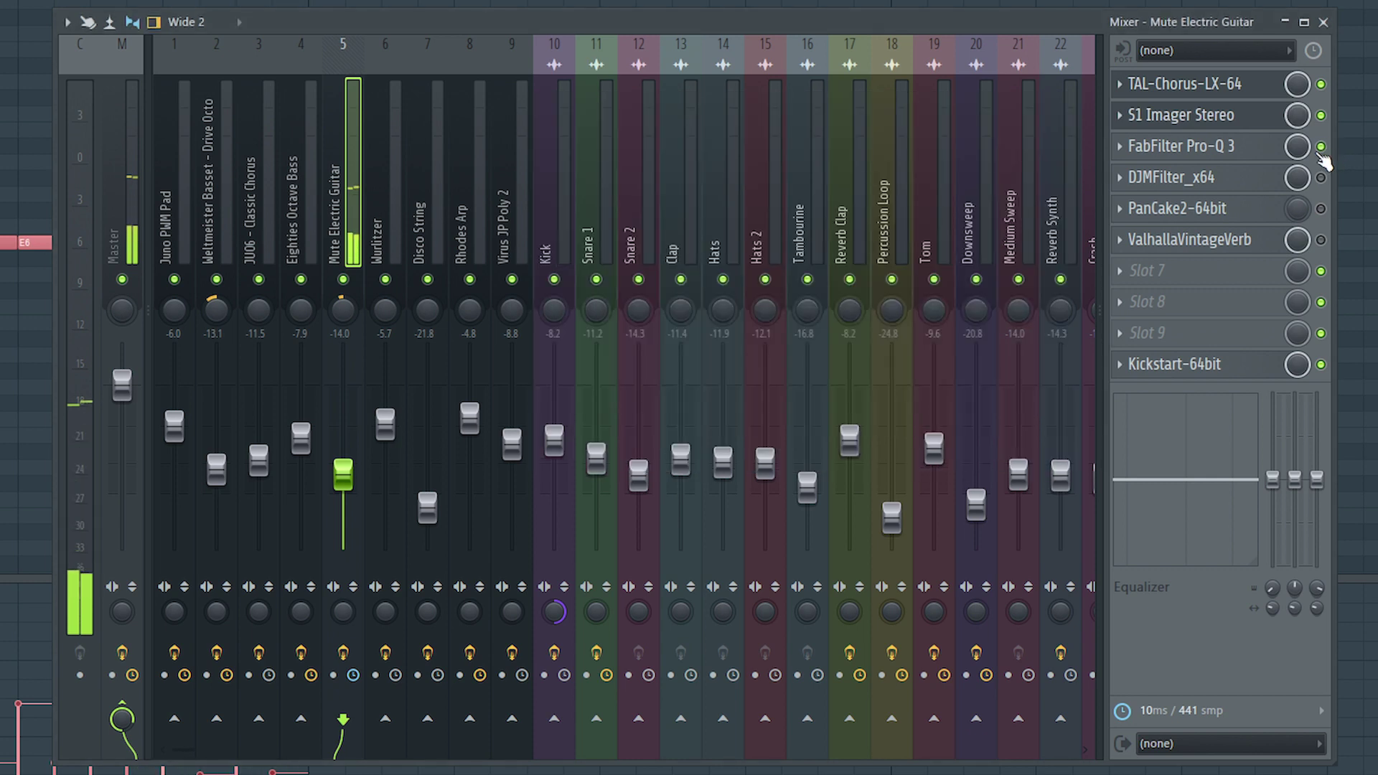
left_click(1254, 152)
mouse_move(492, 361)
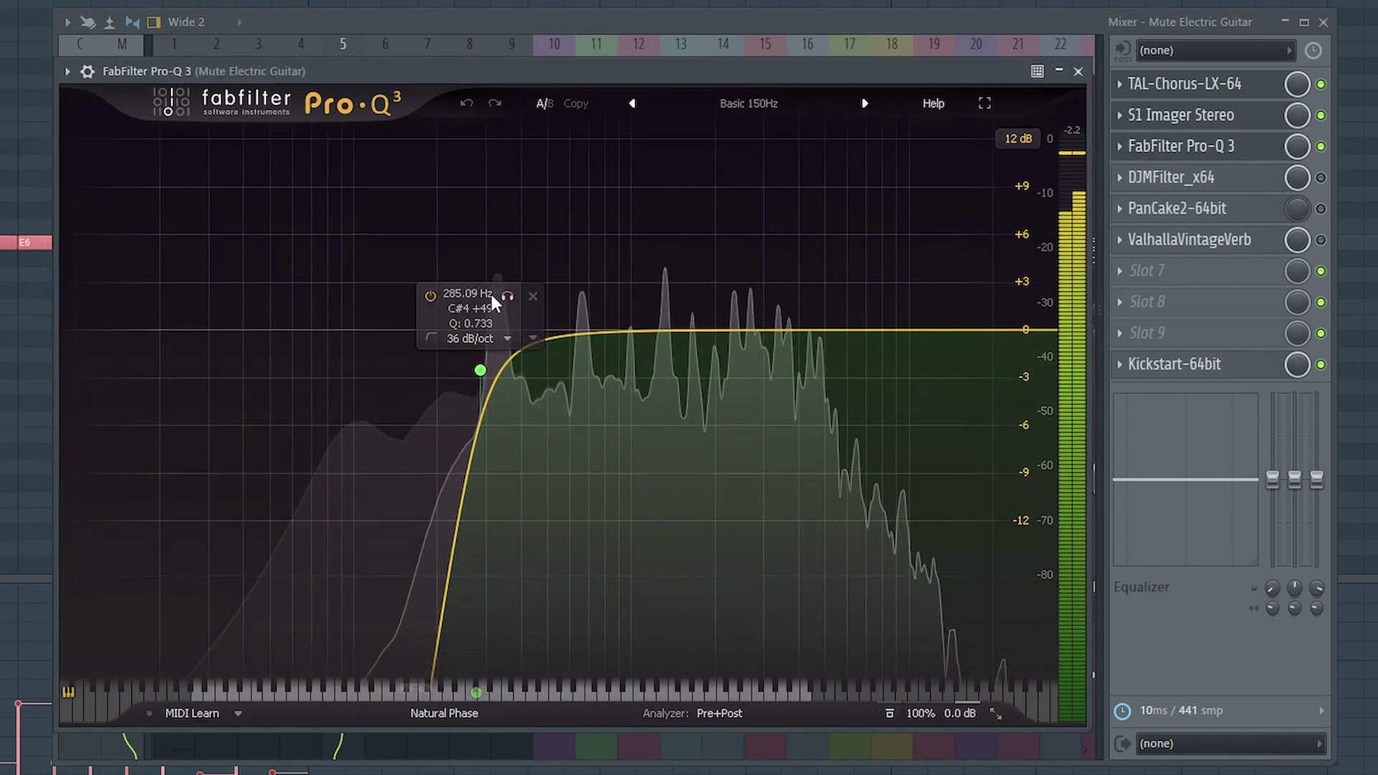
Enable DJMFilter_x64 and PanCake2-64bit on the Mute Electric Guitar channel and open both effects' settings.
left_click(1321, 177)
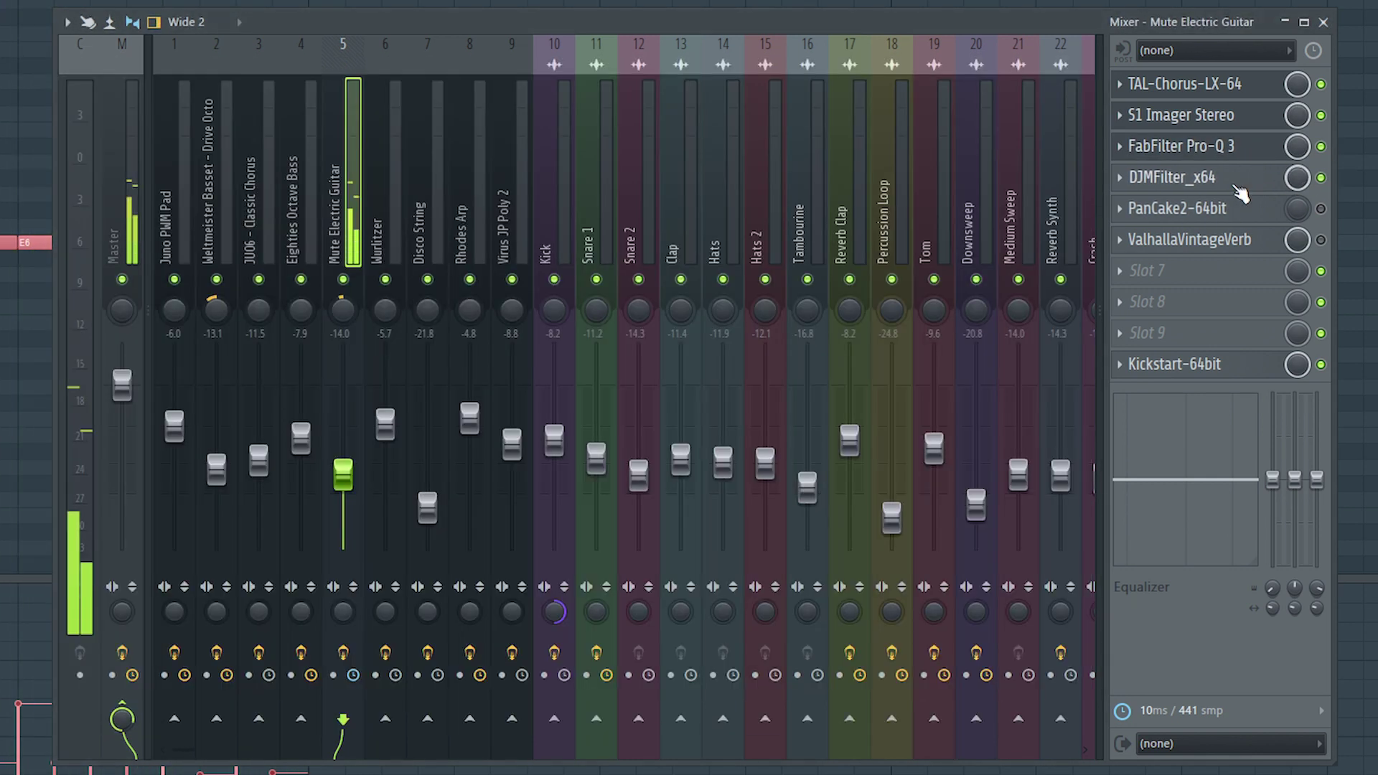
left_click(1237, 179)
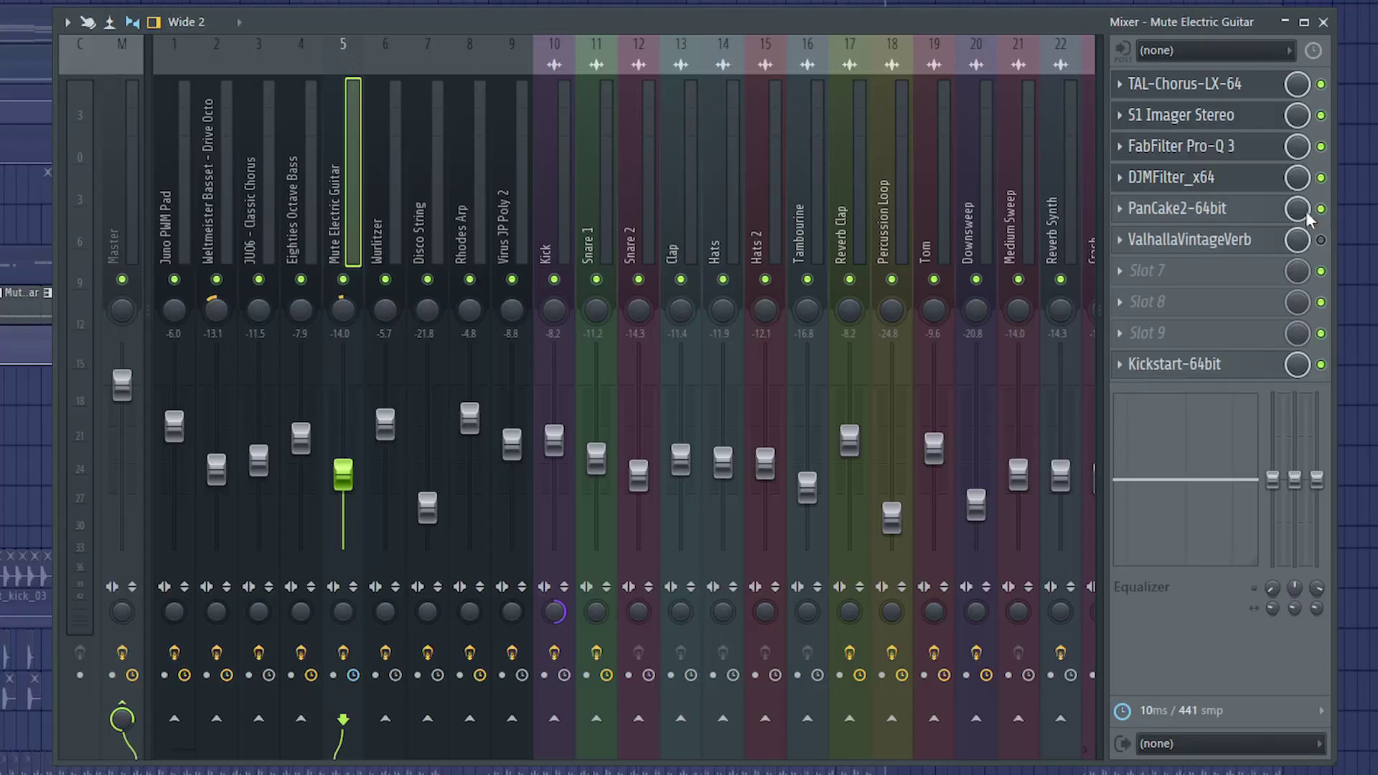
left_click(1228, 210)
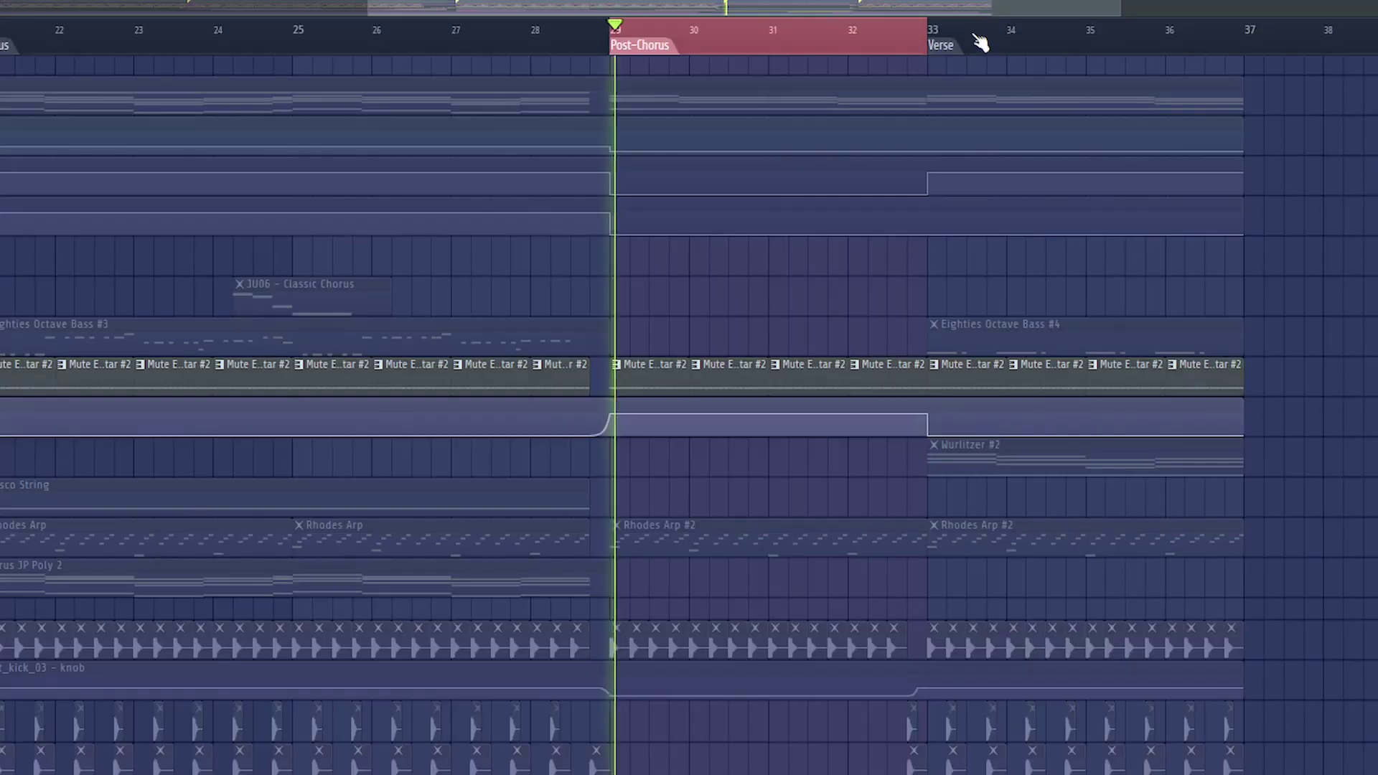
Check the guitar channel's PanCake2-64bit panning curve during the Post-Chorus section, and open its ValhallaVintageVerb.
key("F9")
left_click(1211, 282)
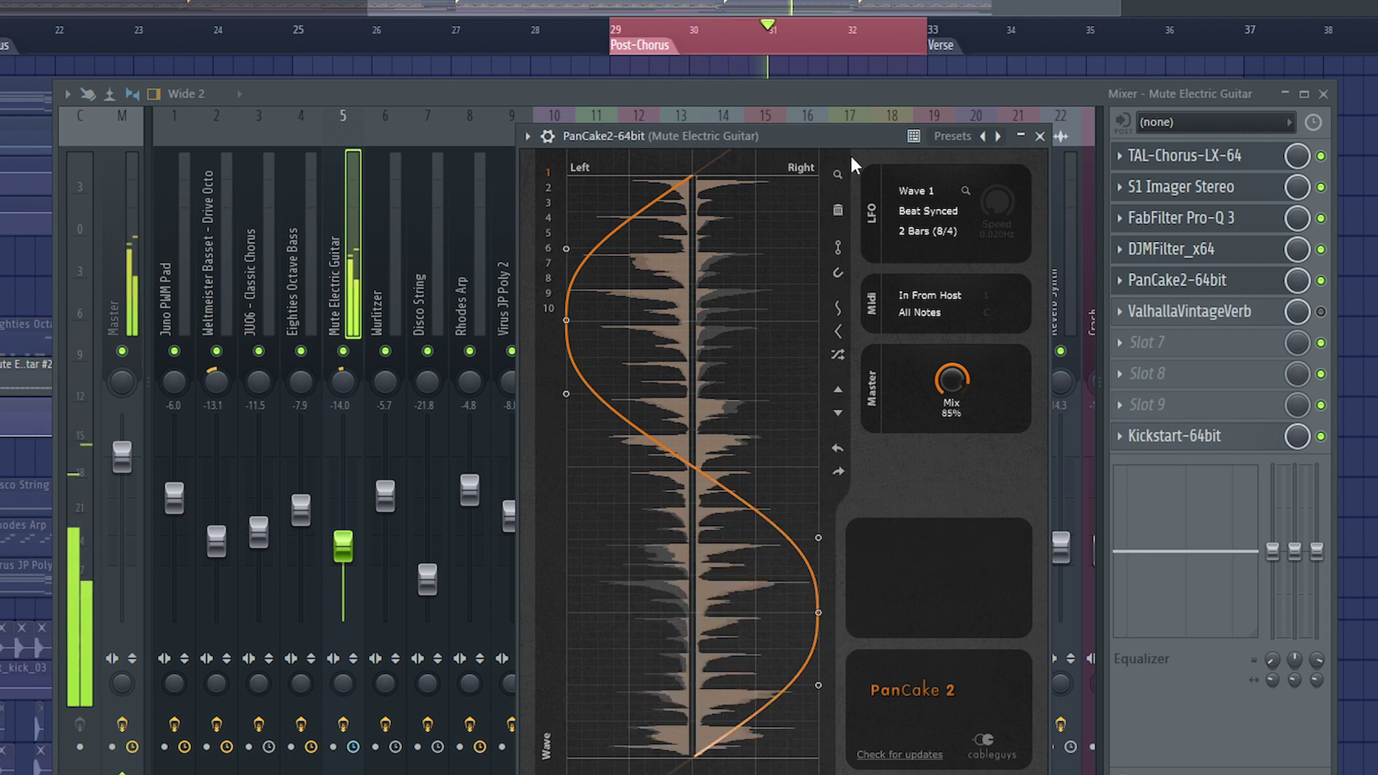
key("Escape")
left_click(1235, 315)
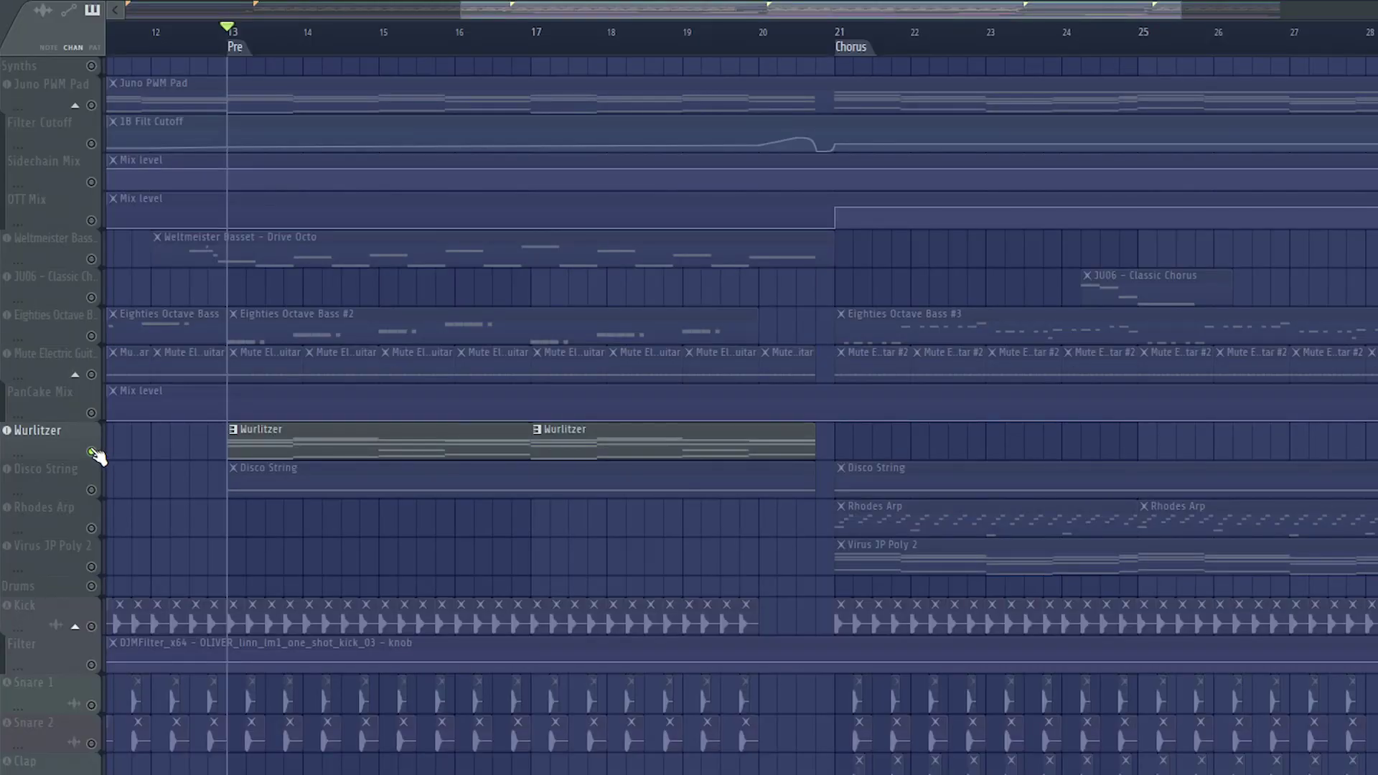
Open the Wurlitzer's Keyscape instrument, play the pre-chorus and open the Wurlitzer pattern in the piano roll.
left_click(56, 437)
key("space")
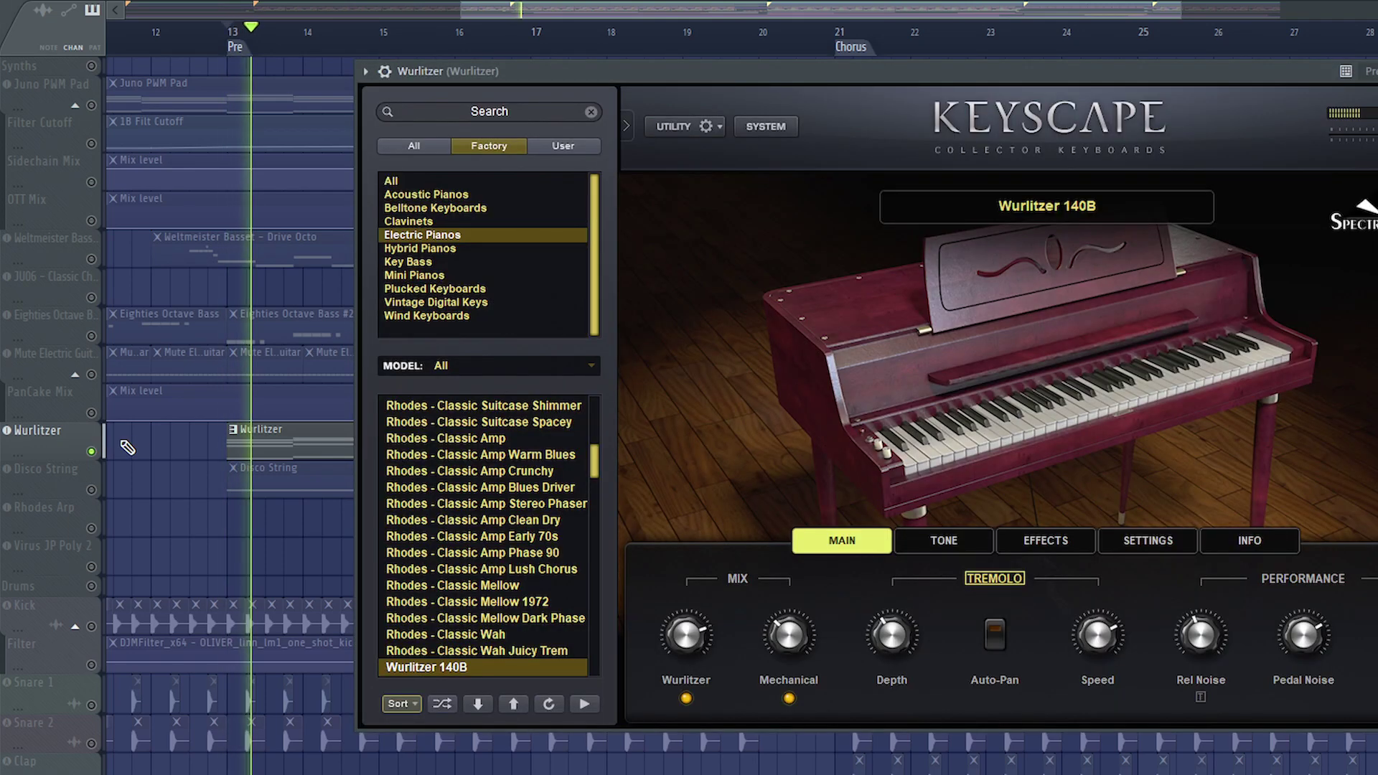
double_click(260, 446)
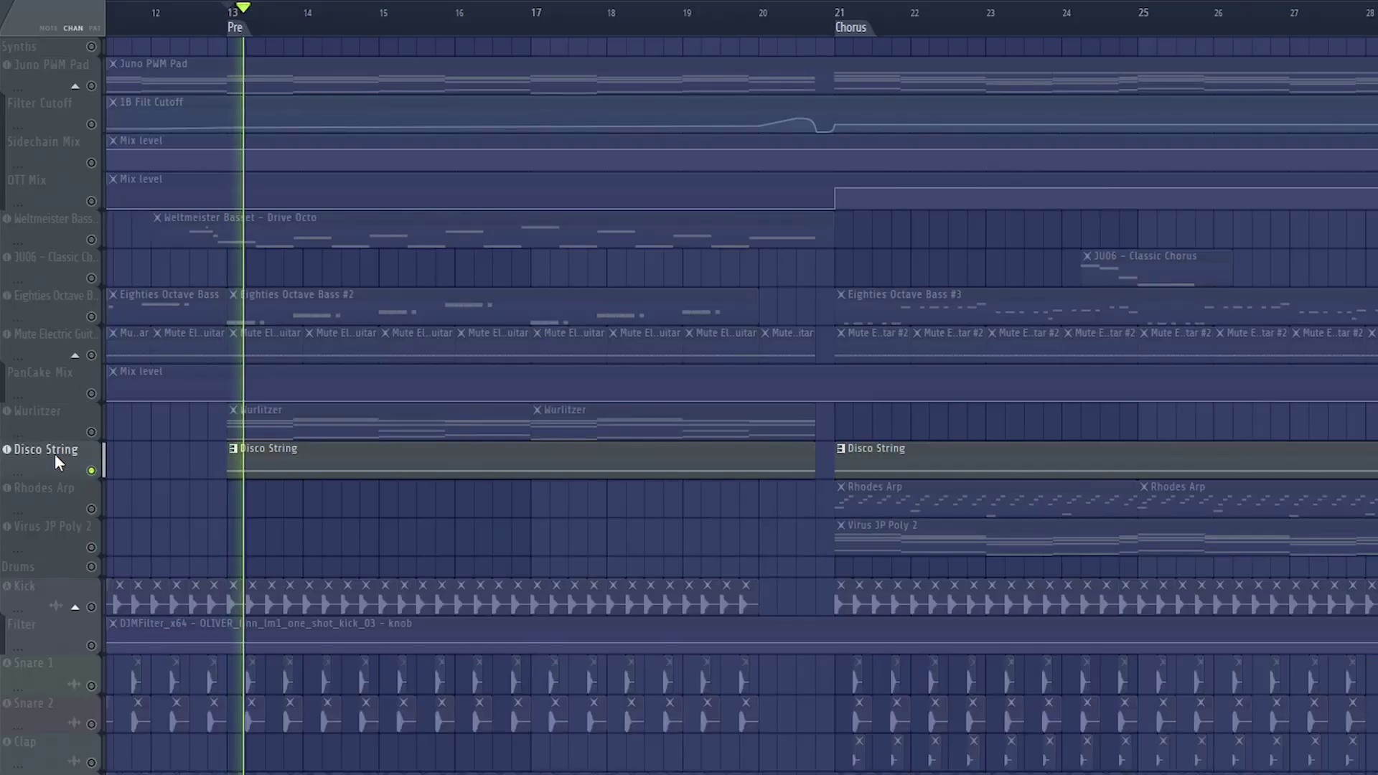
Open the Disco String's Session Strings Pro 2 instrument and view the Disco String pattern's notes in the piano roll.
left_click(55, 454)
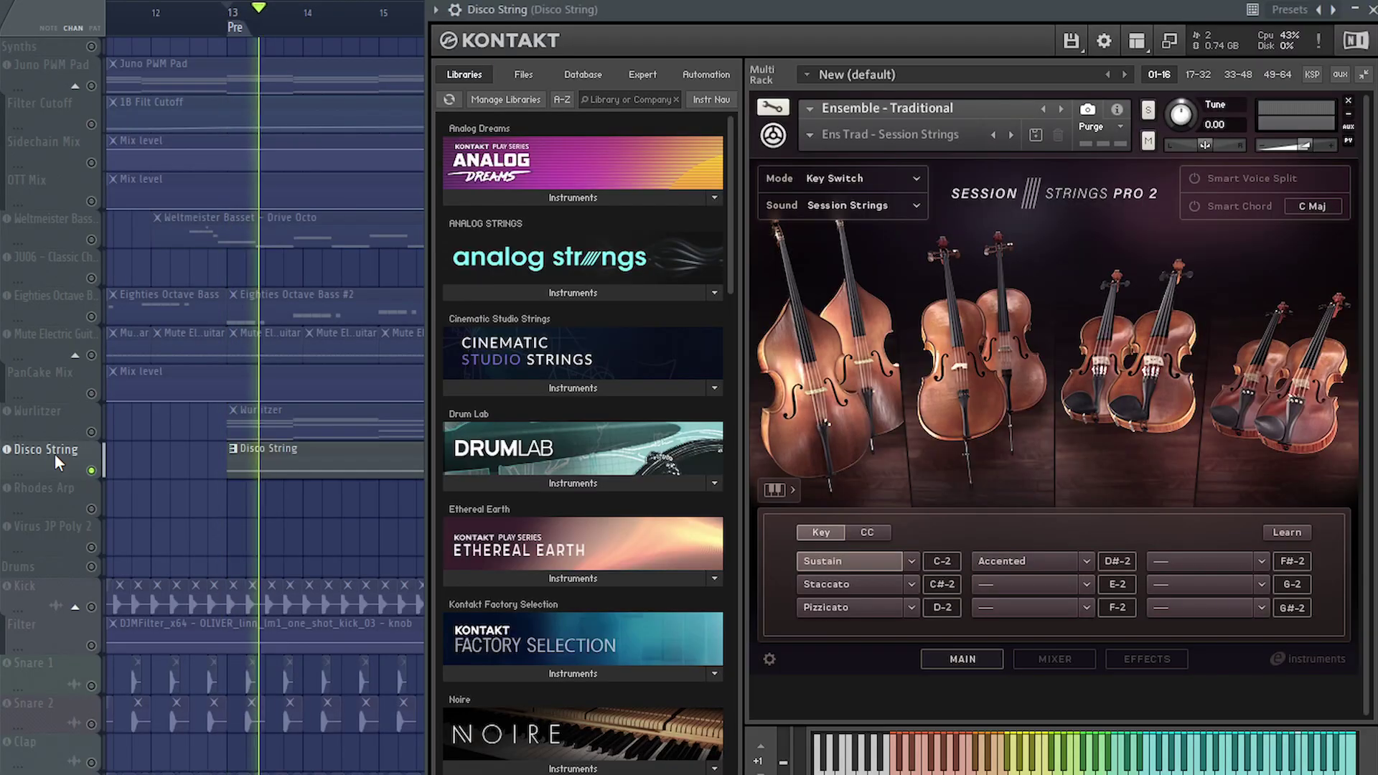
double_click(323, 471)
scroll(316, 424, "up", 4)
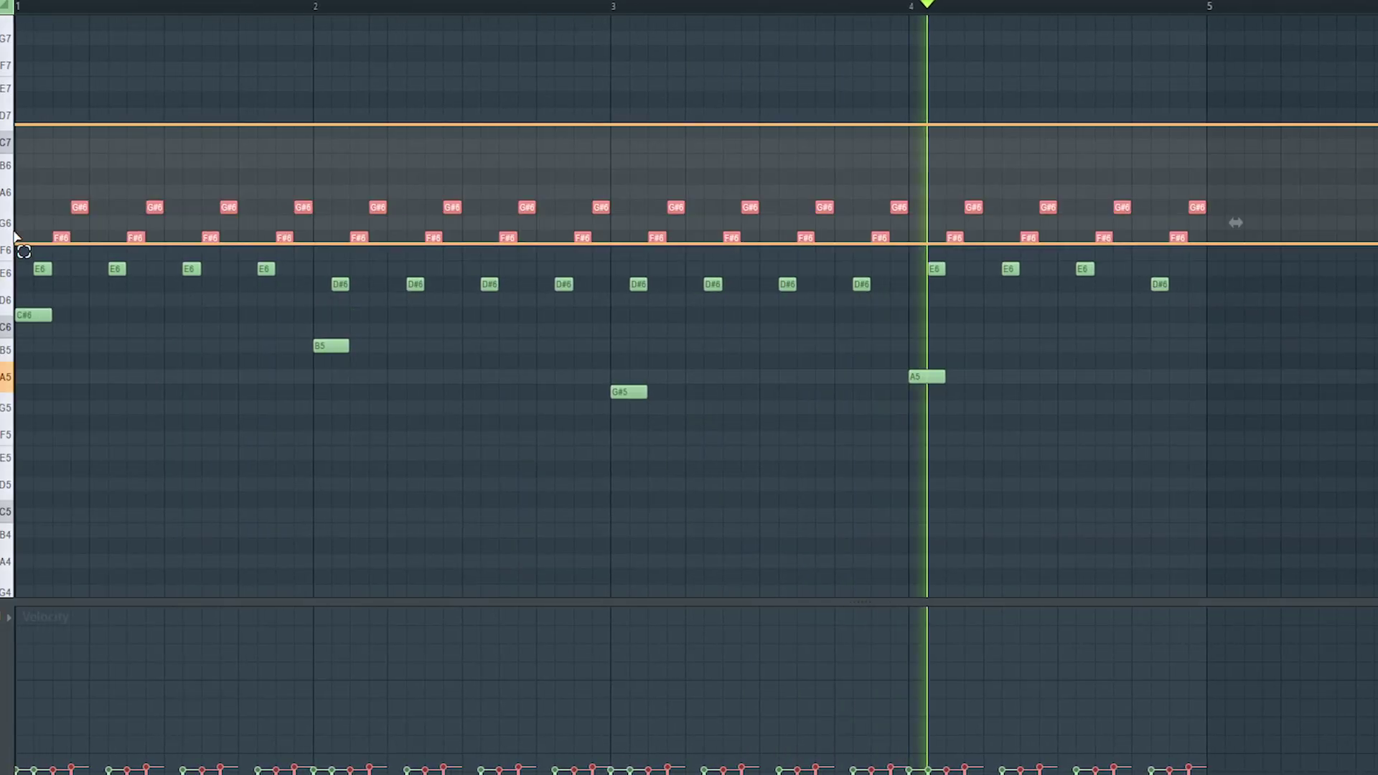
Select the D#6, E6, F#6 and G#6 notes of the Rhodes Arp pattern, leaving out the low root notes.
left_click_drag(15, 232, 22, 474)
left_click_drag(52, 146, 34, 290)
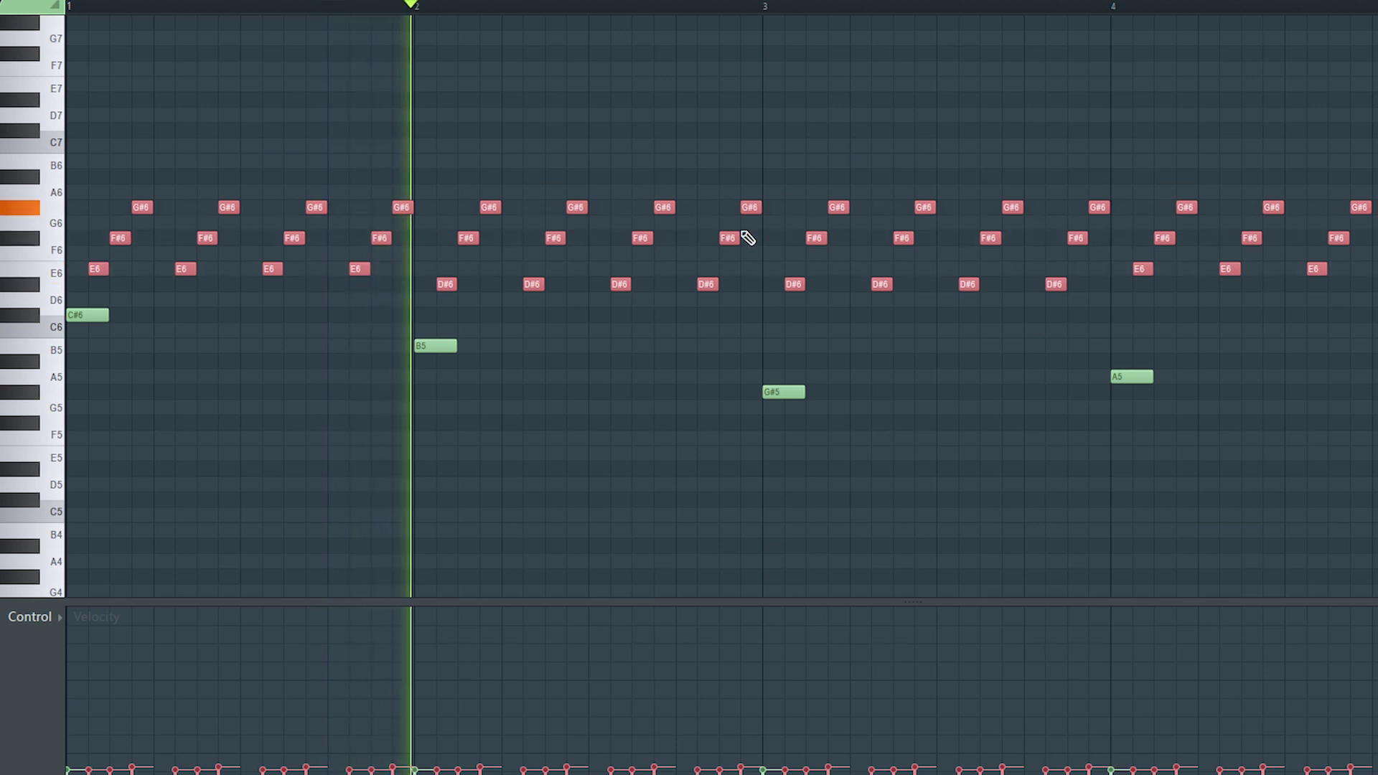
Deselect the Rhodes Arp notes, and enable and open FabFilter Pro-Q 3 and TAL-Chorus-LX-64 on the Rhodes Arp mixer channel.
left_click(870, 461)
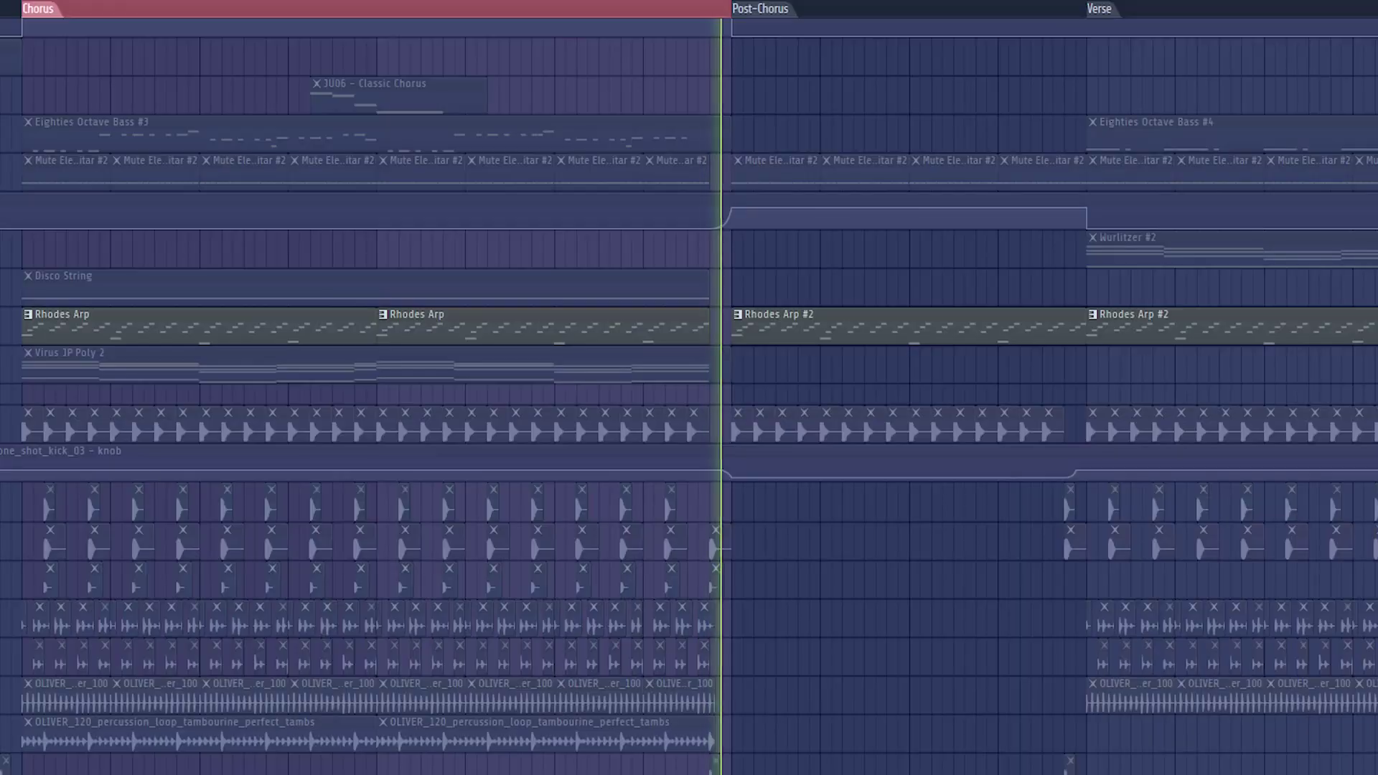
key("F9")
left_click(1305, 115)
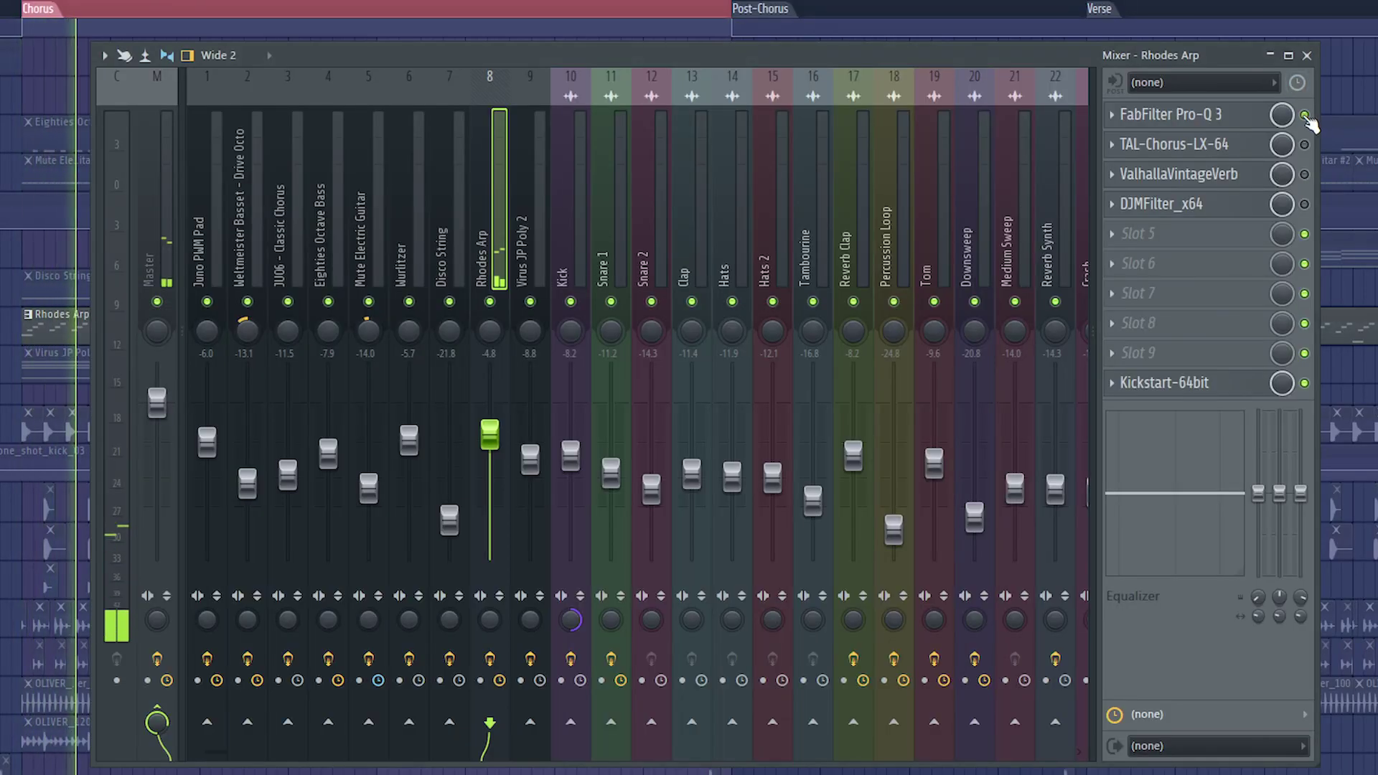
left_click(1241, 118)
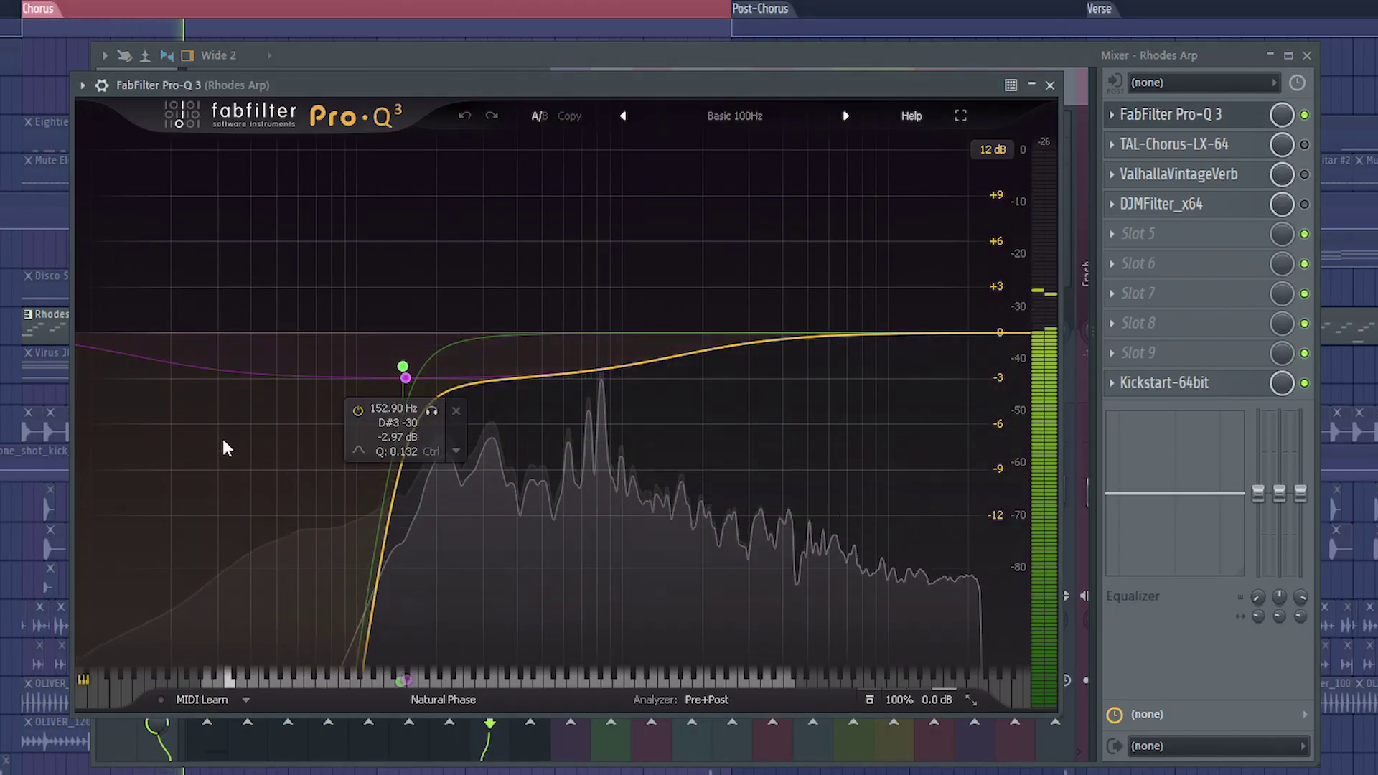
left_click(1304, 145)
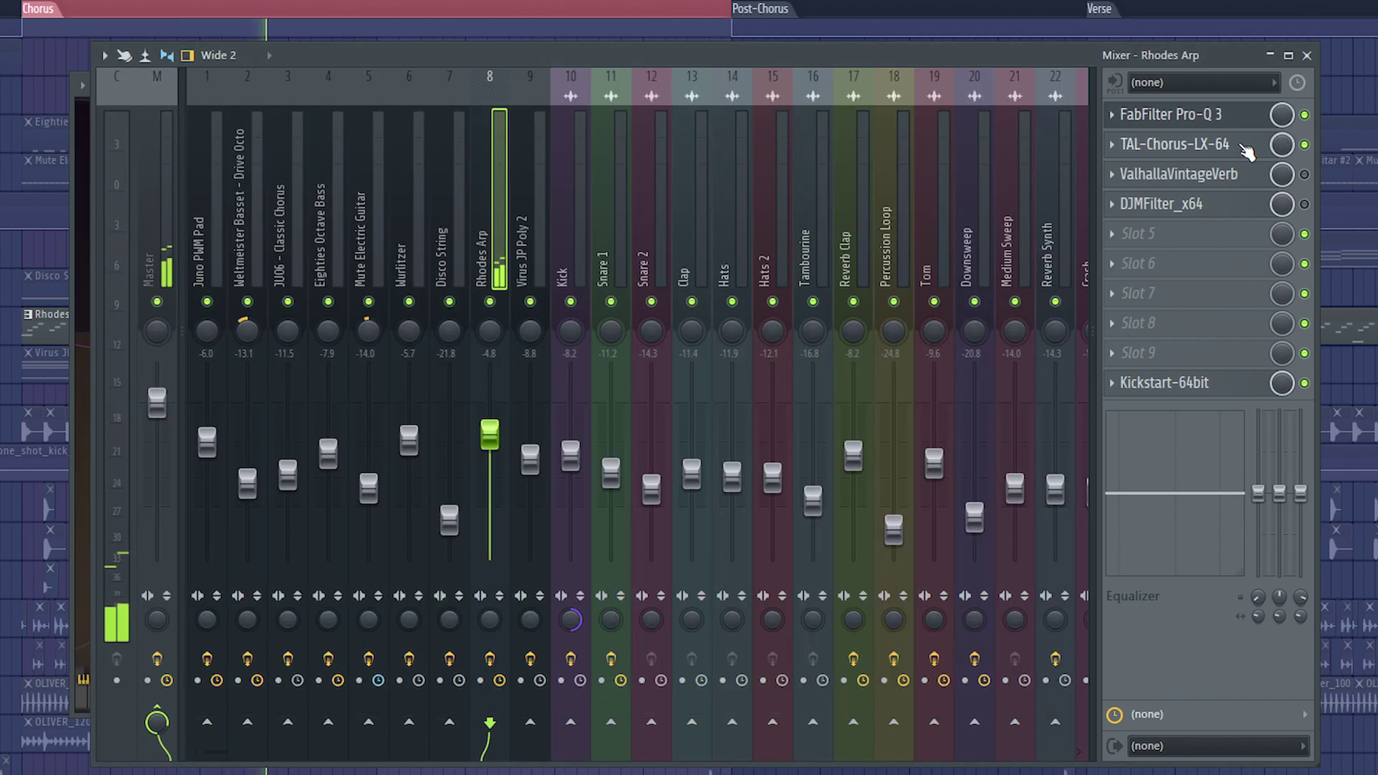
left_click(1245, 148)
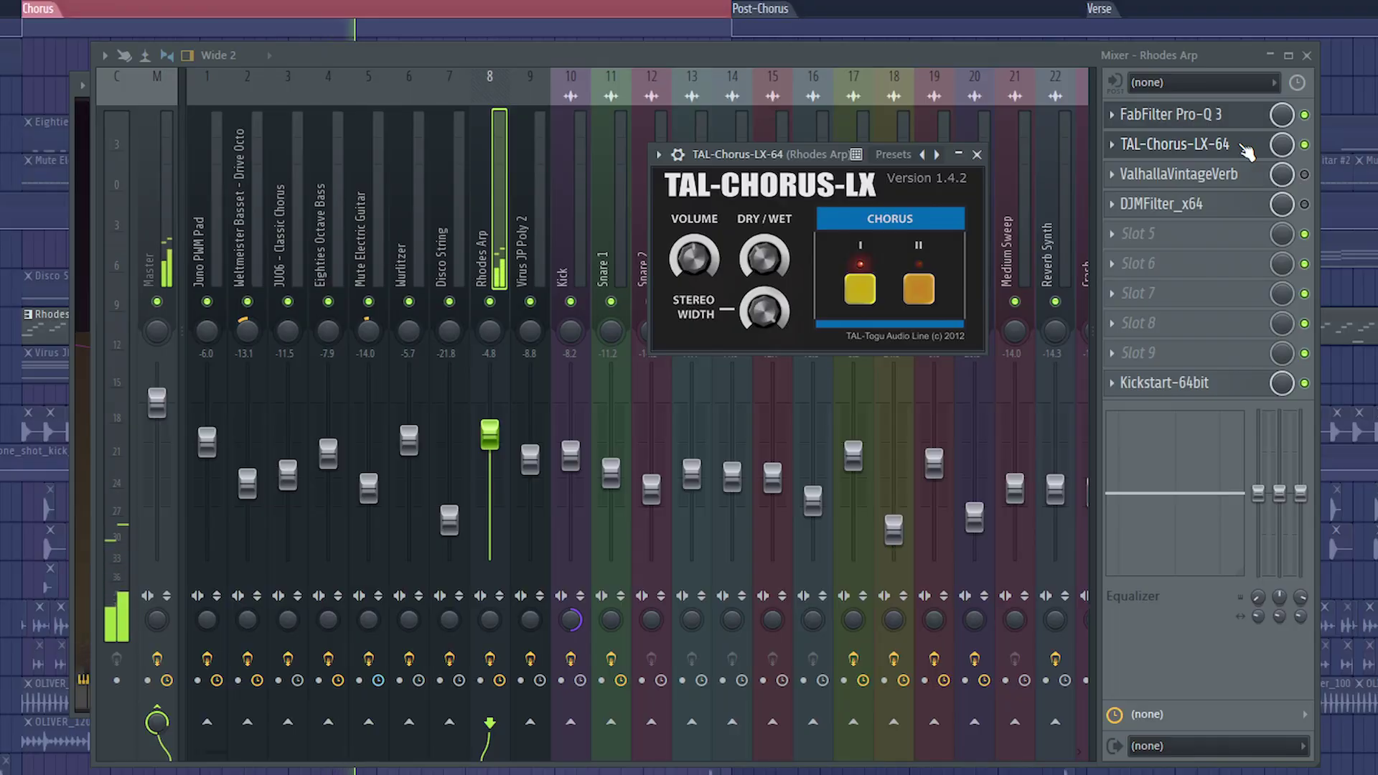
Enable and open ValhallaVintageVerb and DJMFilter_x64 on the Rhodes Arp mixer channel.
left_click(1304, 174)
left_click(1195, 179)
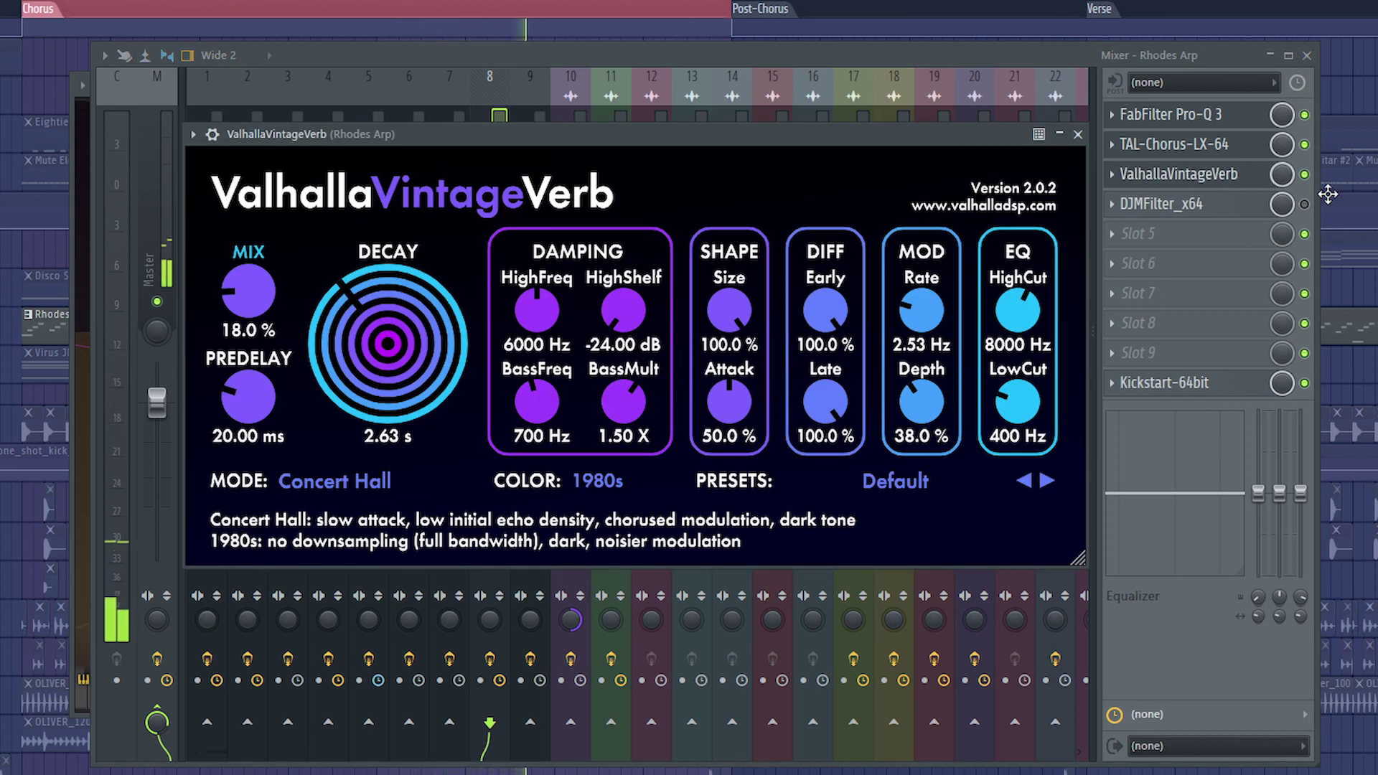
left_click(1305, 205)
left_click(1234, 214)
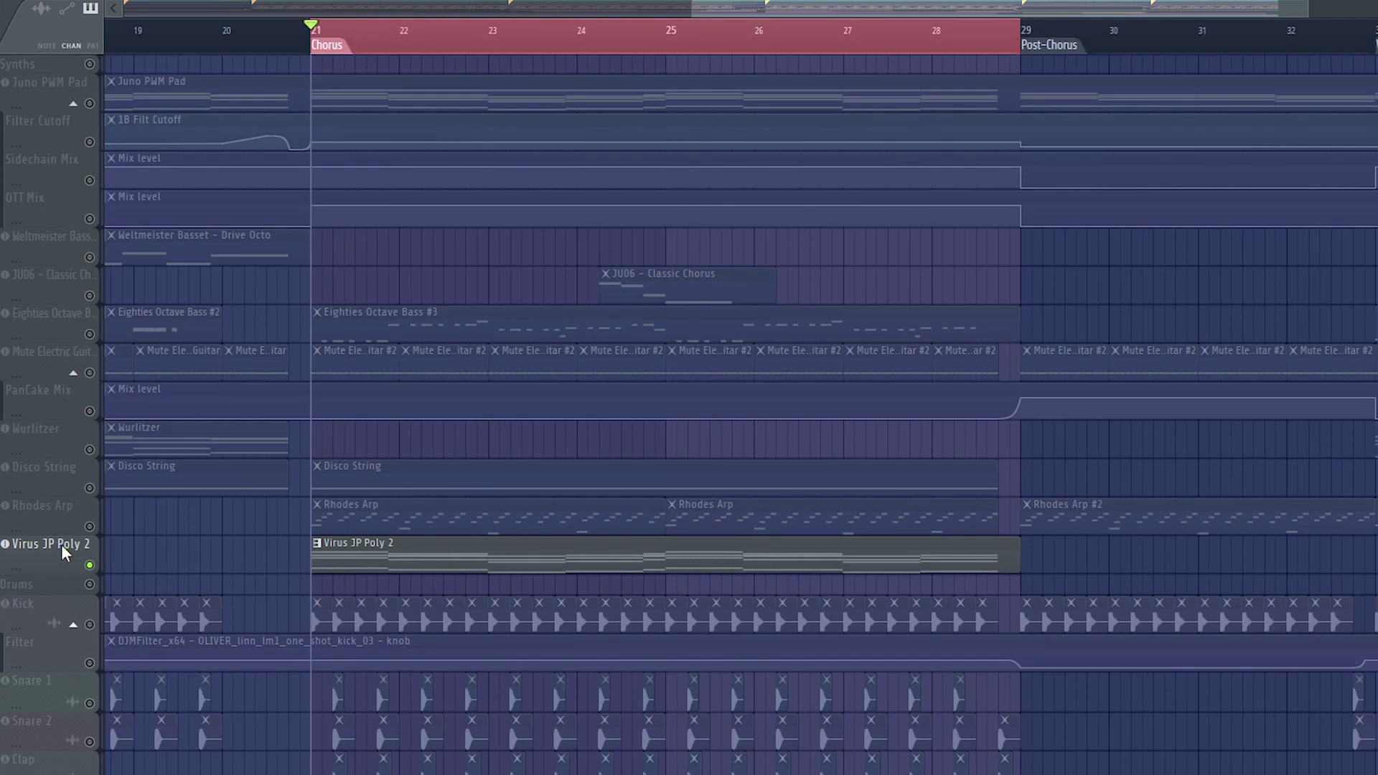
View the Virus JP Poly 2 patch and its layer A in Omnisphere, and open its pattern in the piano roll.
double_click(62, 546)
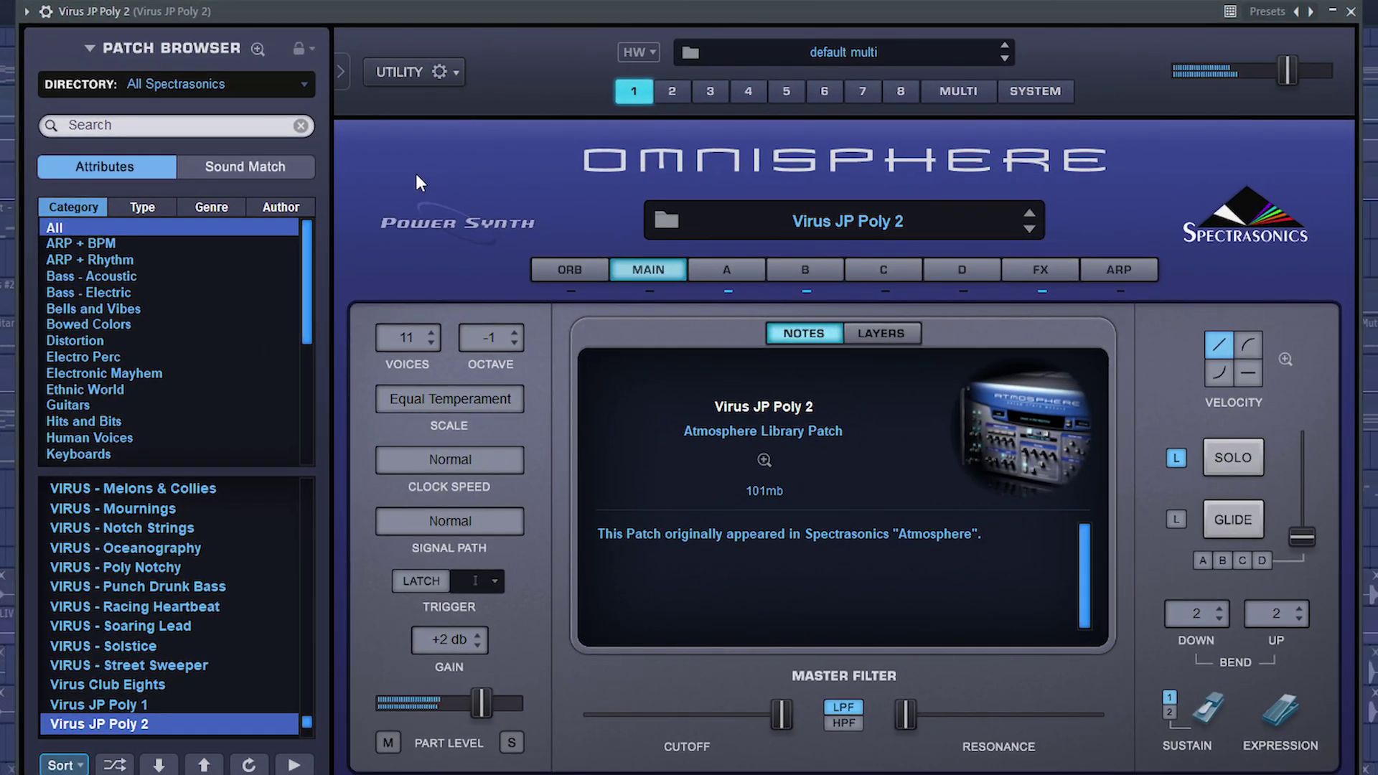
left_click(723, 276)
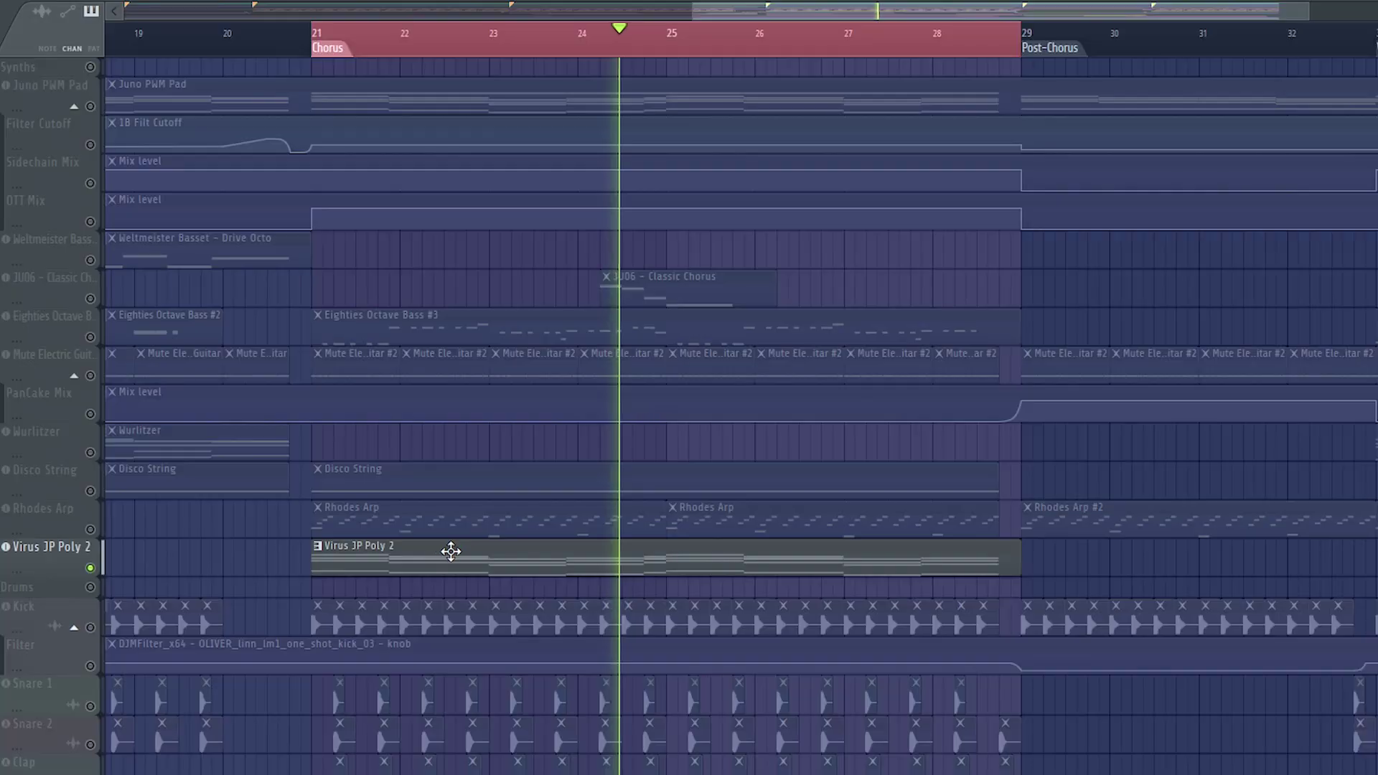
double_click(451, 552)
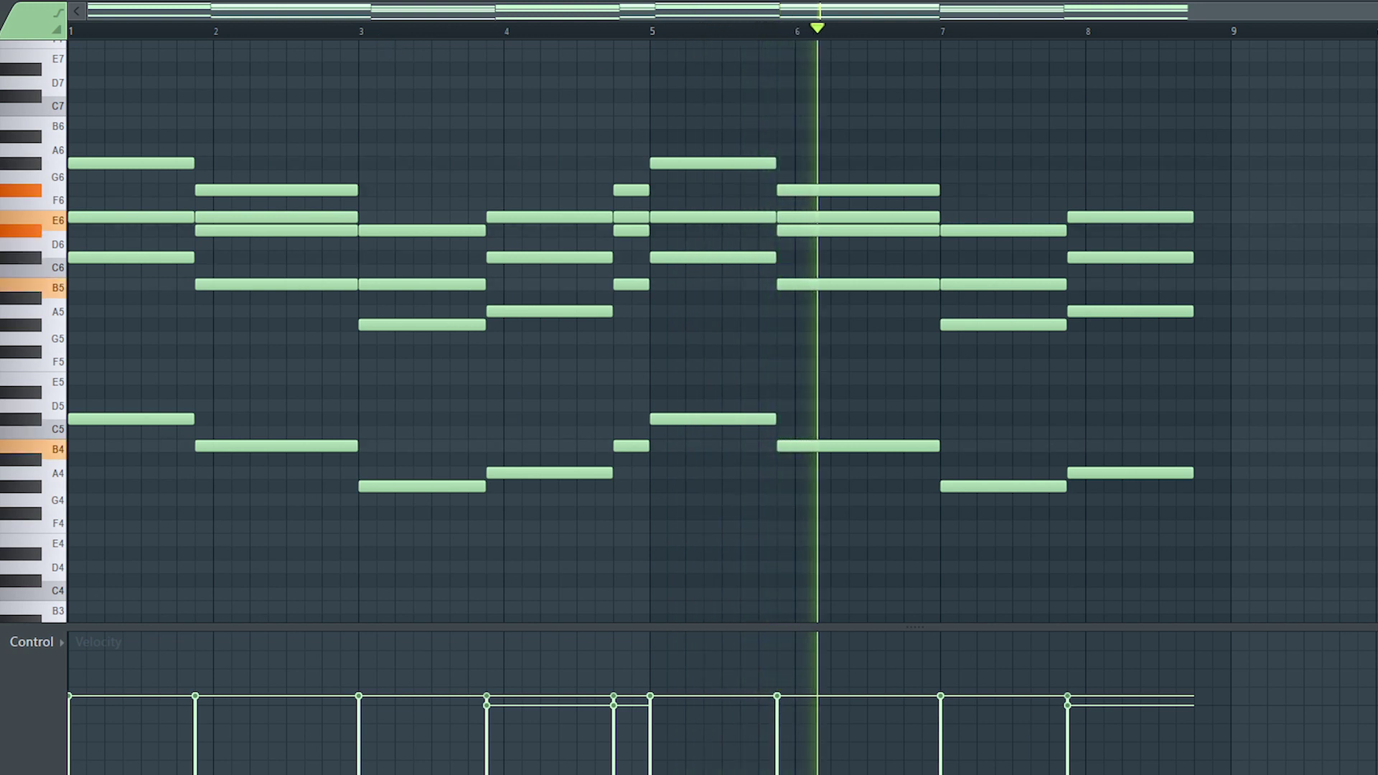
View the TAL-Chorus-LX-64, ValhallaVintageVerb and S1 Imager Stereo effects on the Virus JP Poly 2 mixer channel.
key("F9")
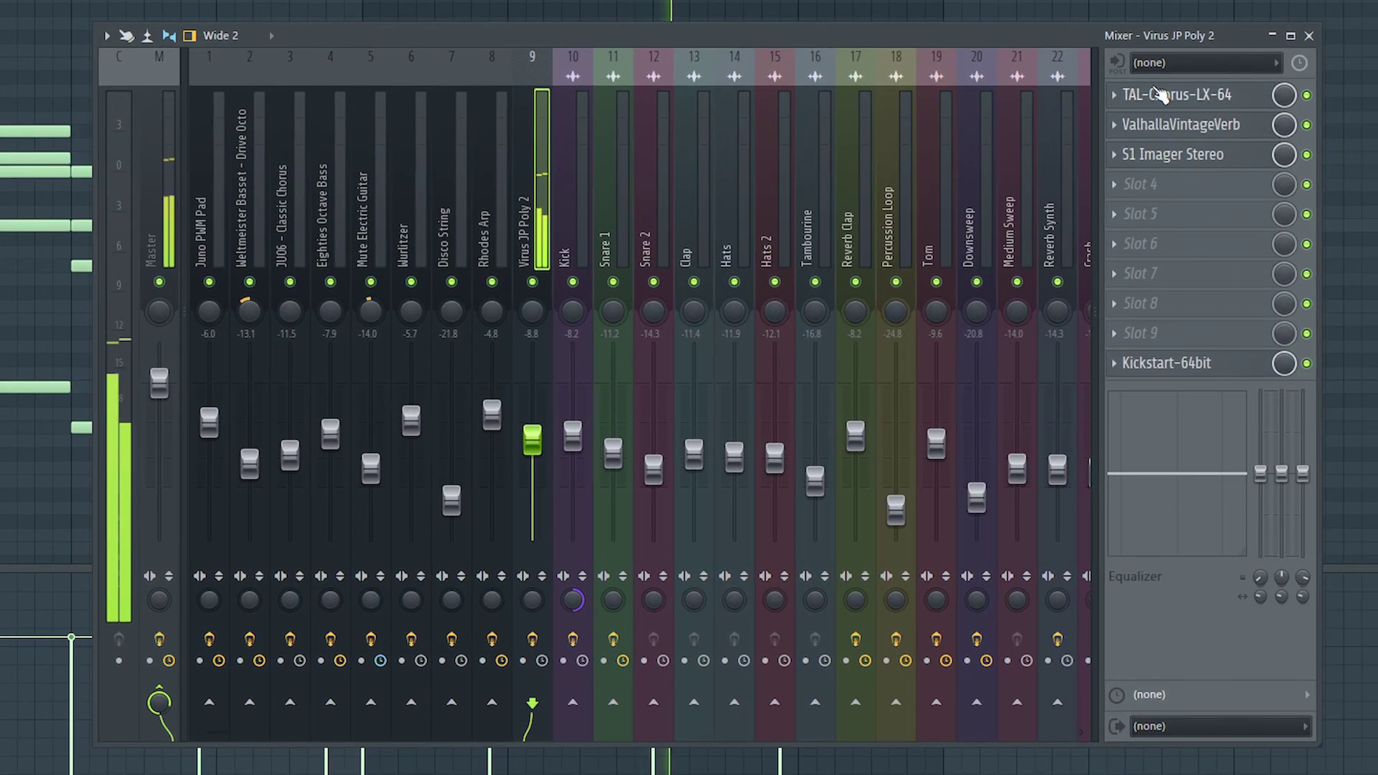
left_click(1177, 96)
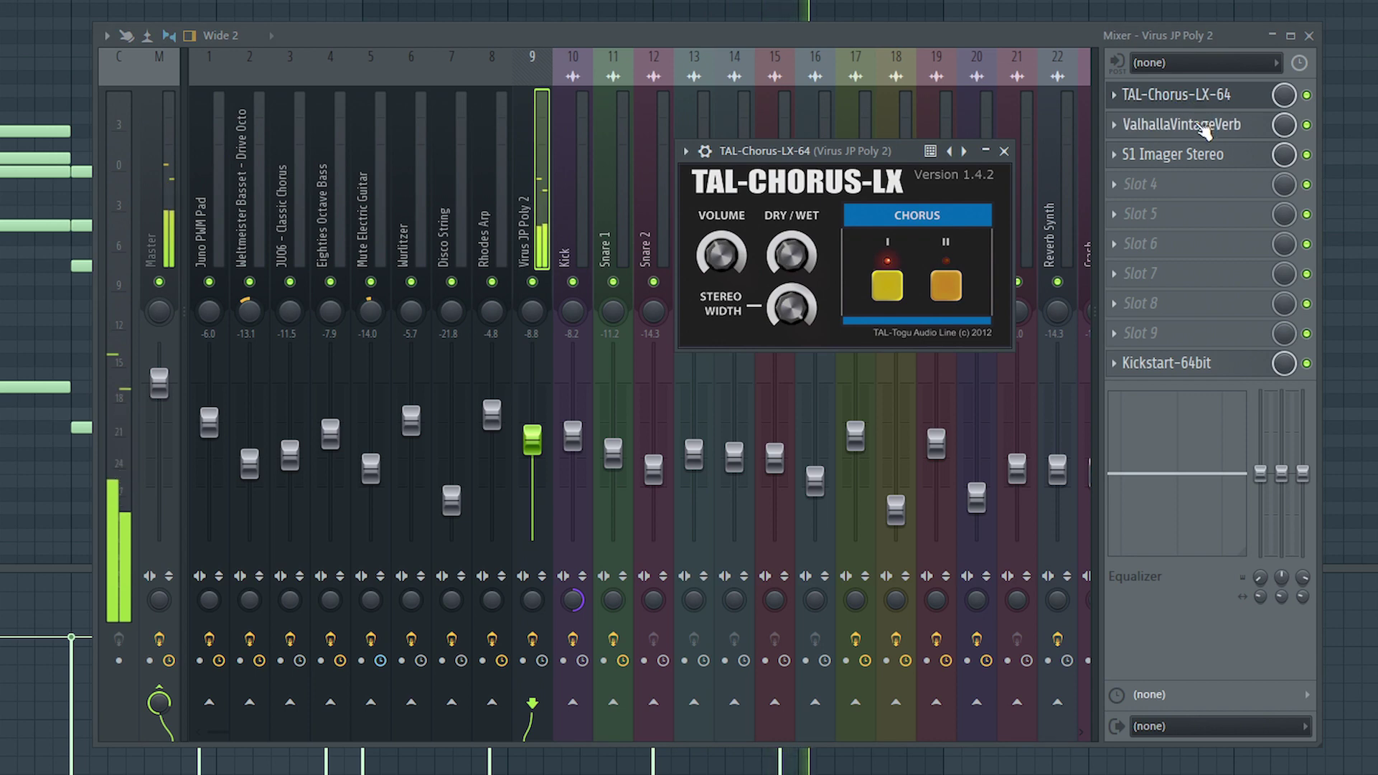
left_click(1203, 126)
left_click(1220, 156)
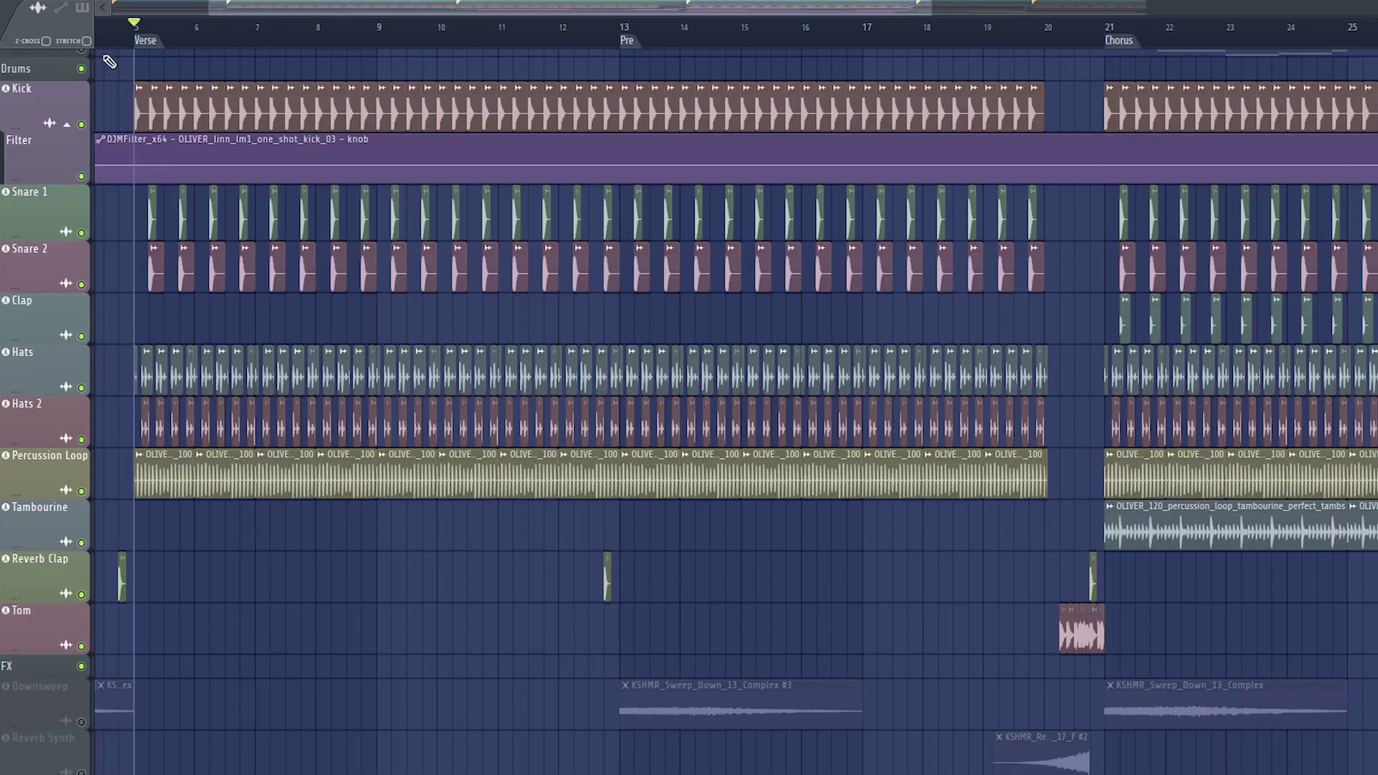
Outline the drum tracks across the playlist, clear the selection and open the first Kick clip at the Verse.
left_click_drag(109, 62, 1374, 672)
left_click(366, 606)
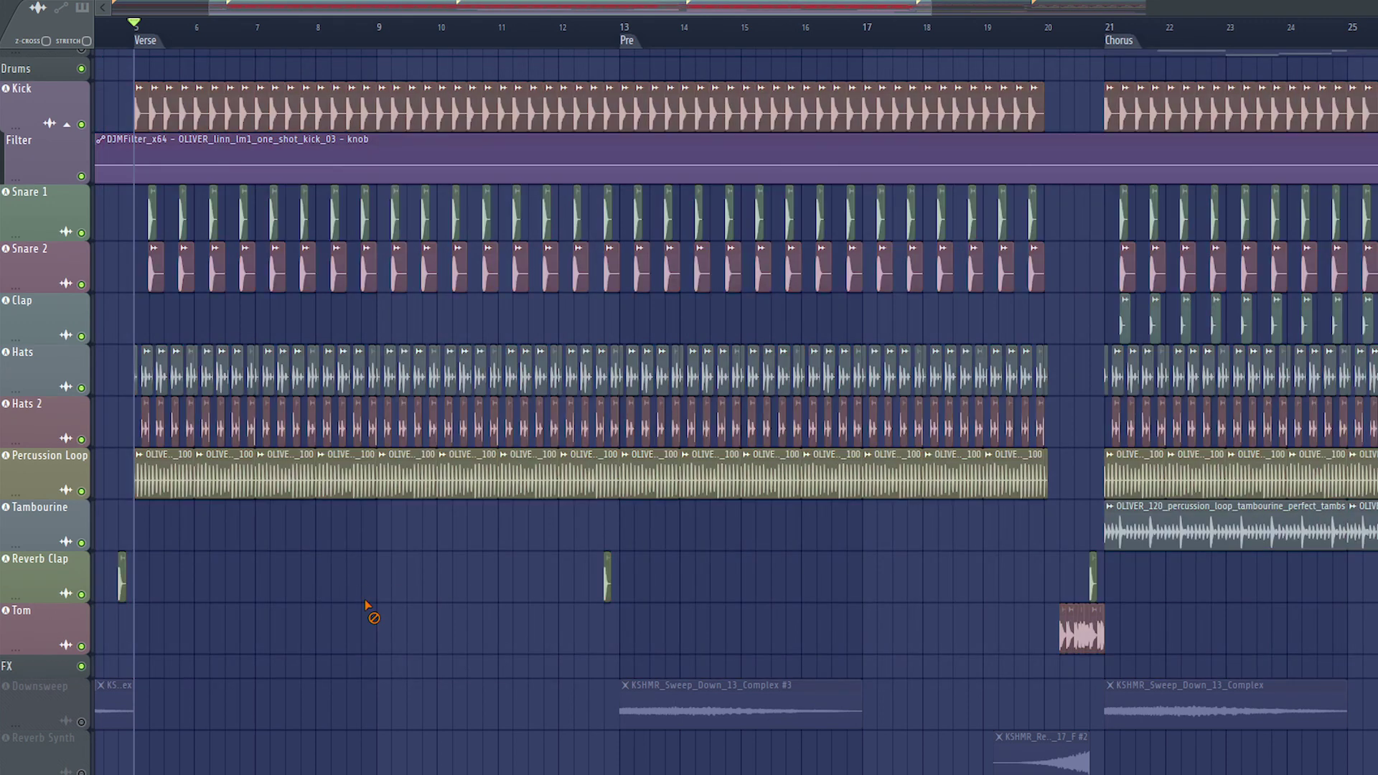
double_click(134, 106)
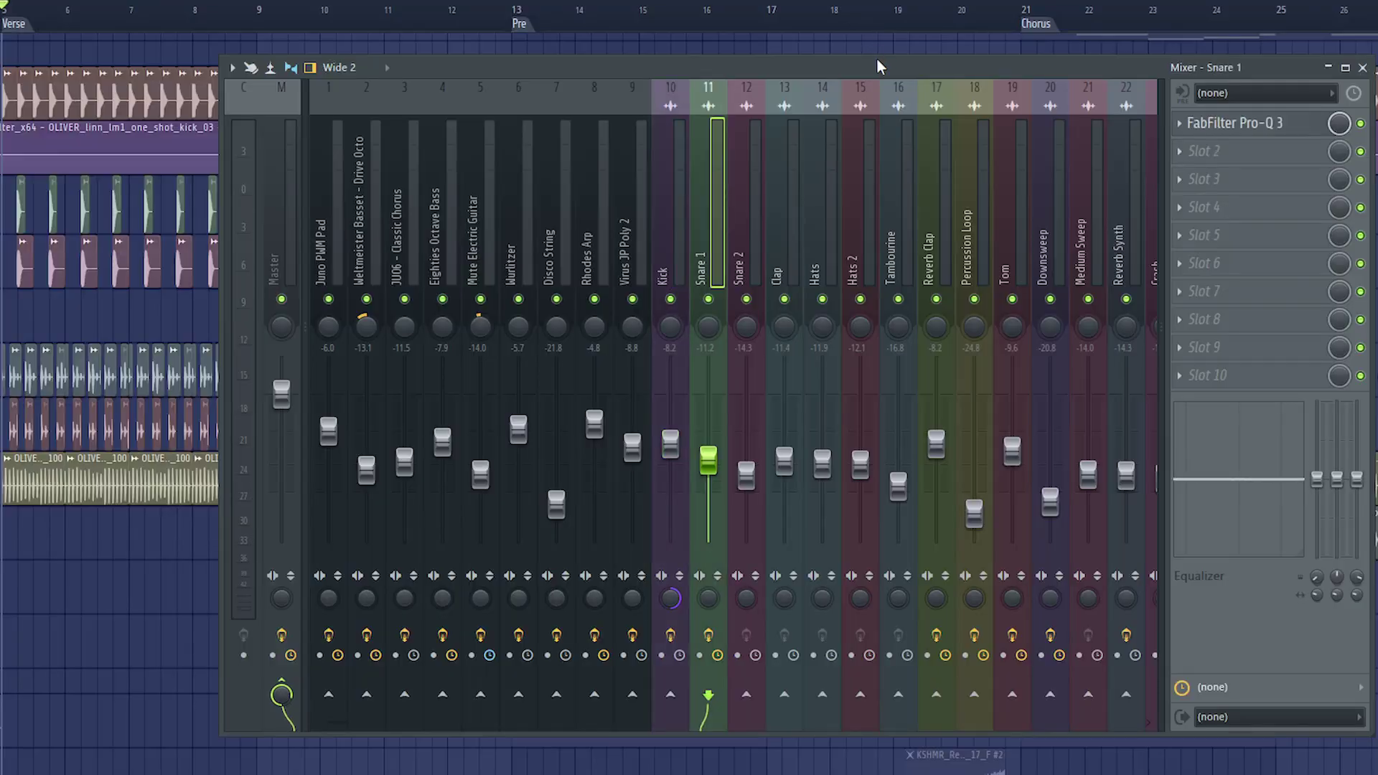
Step through the drum mixer channels one by one from Snare 1 onward to view their effect slots.
key("Right")
key("Right")
key("Right")
key("Right")
key("Right")
key("Right")
key("Right")
key("Right")
key("Right")
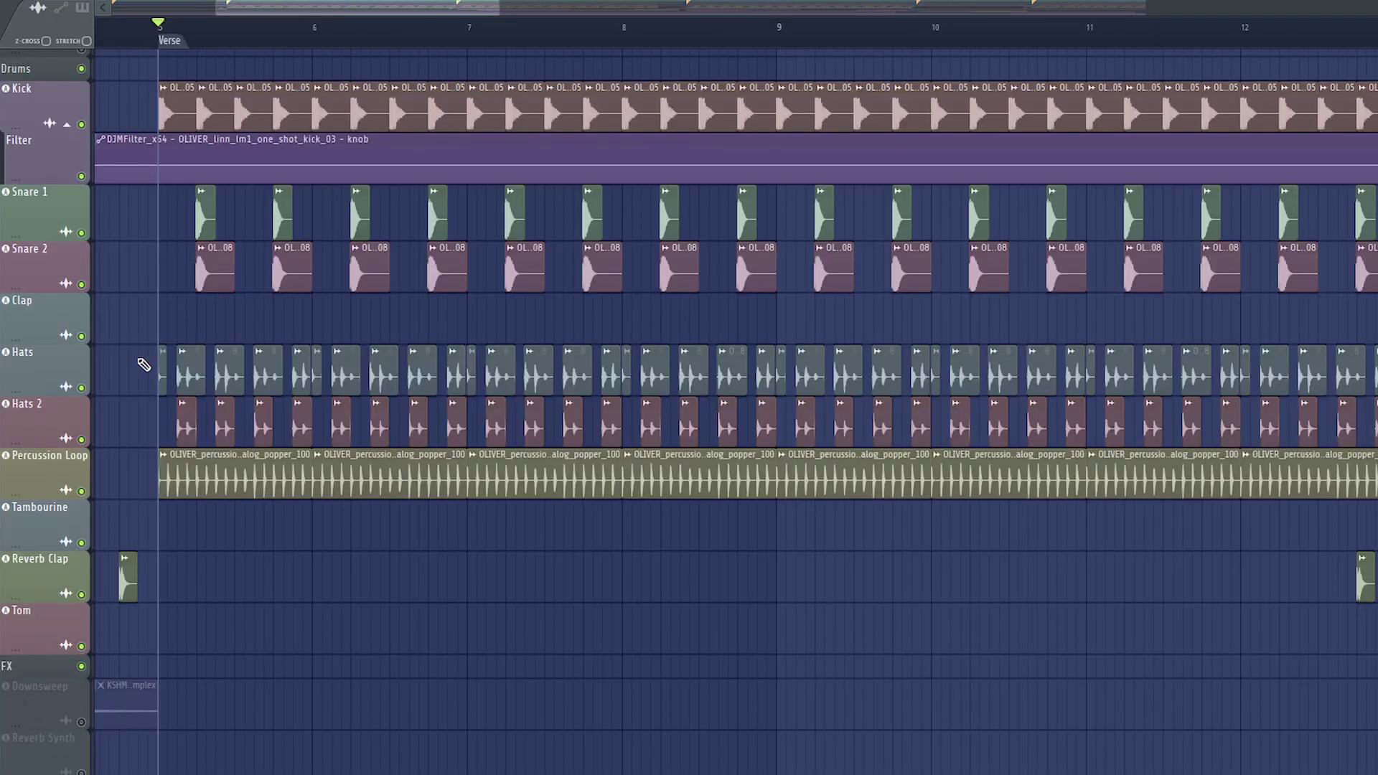
Point out the Hats and Hats 2 clips in the Verse and open the sample settings of each.
left_click_drag(142, 363, 552, 439)
double_click(189, 377)
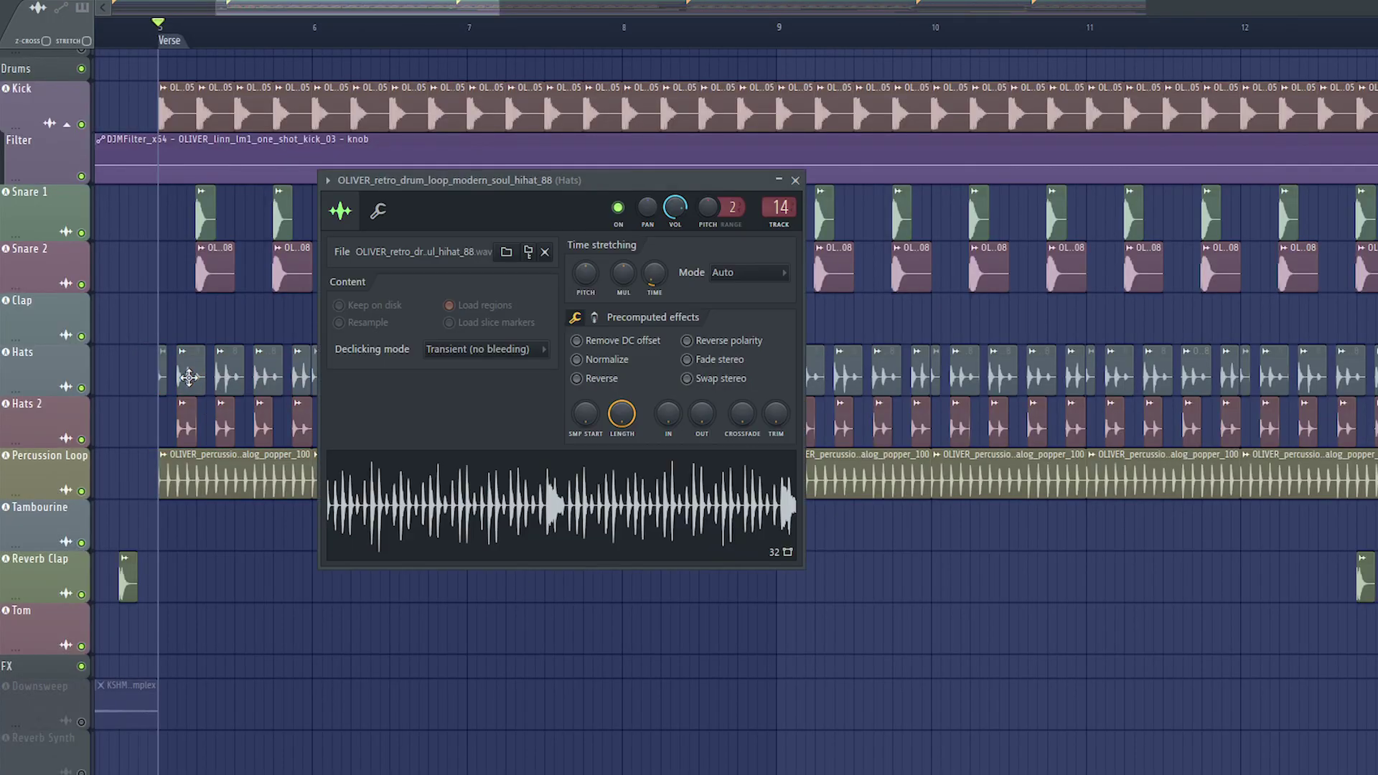
double_click(186, 427)
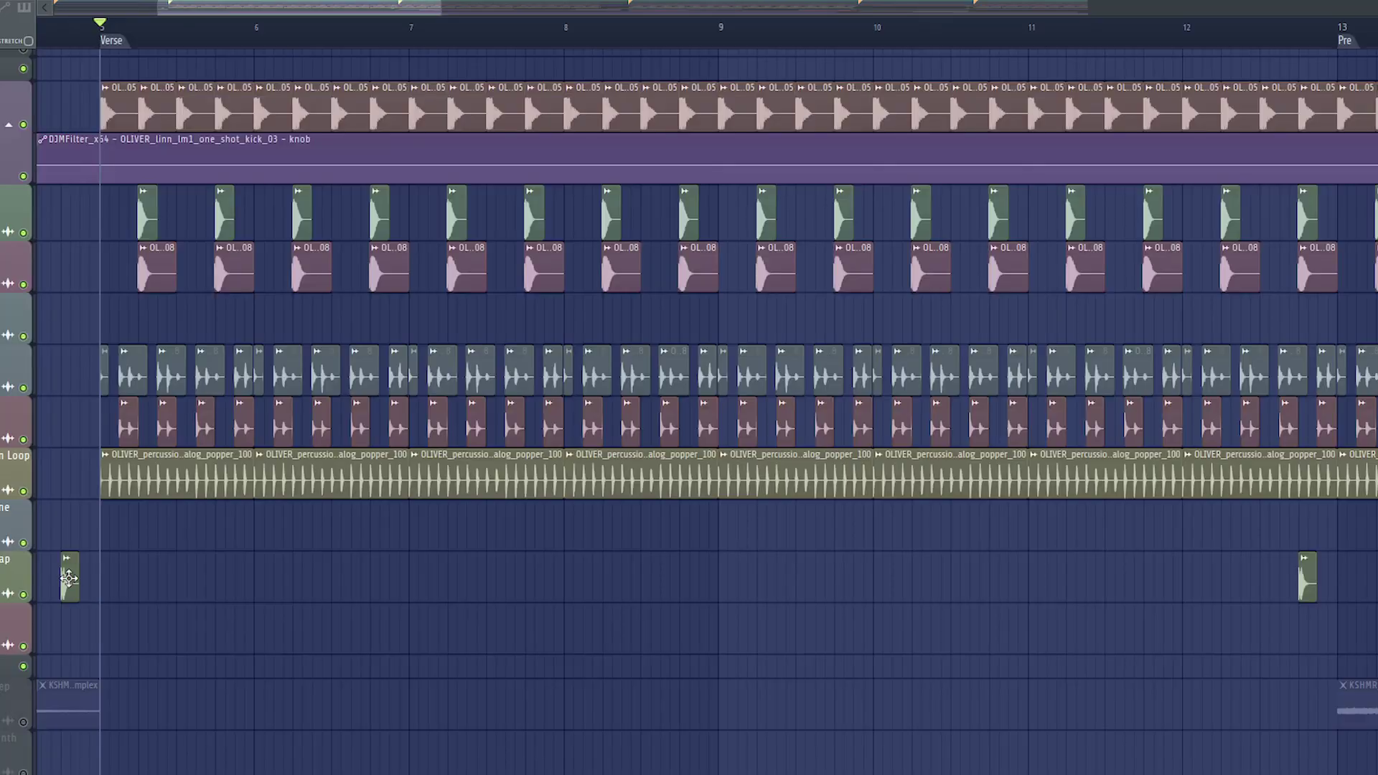
Open the Reverb Clap's sample and its ValhallaVintageVerb, and play the soloed track from just before the Verse.
double_click(68, 578)
key("F9")
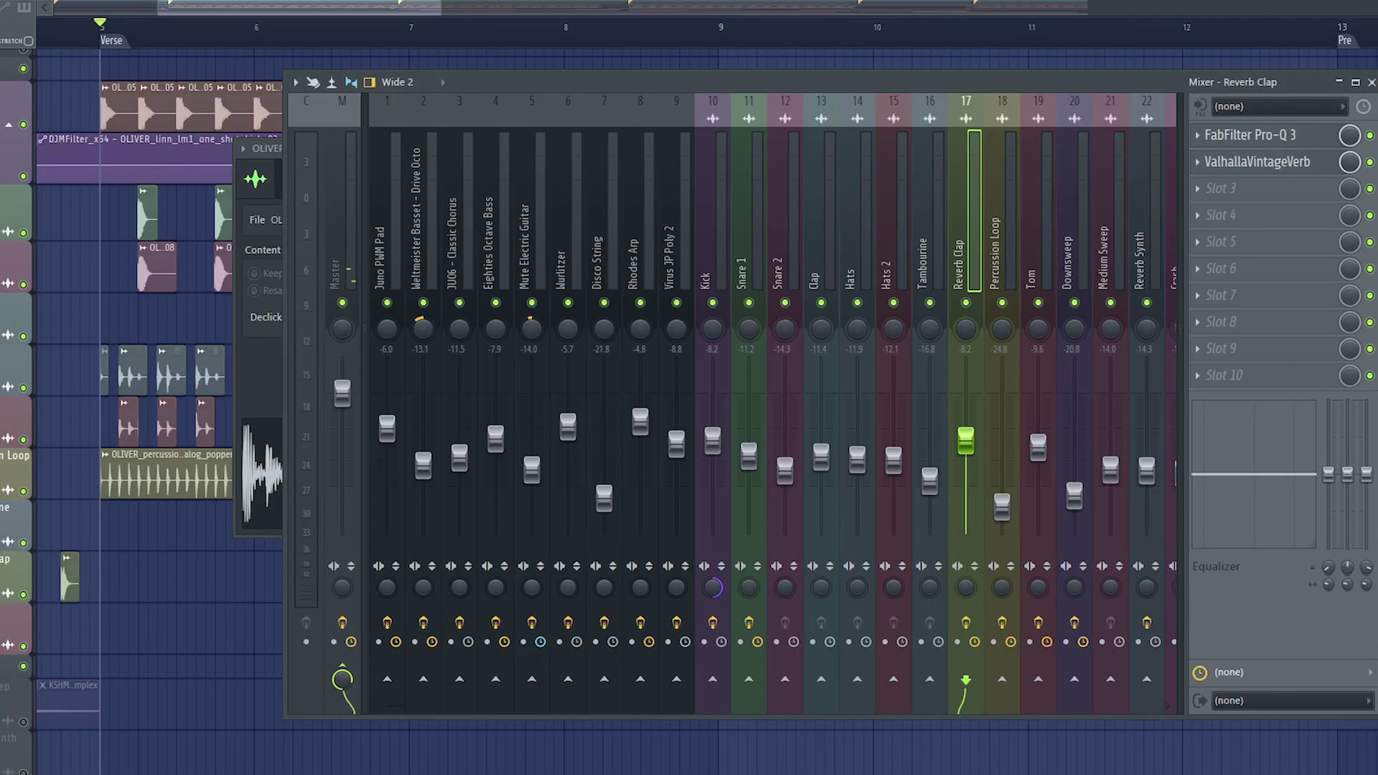
left_click(1289, 167)
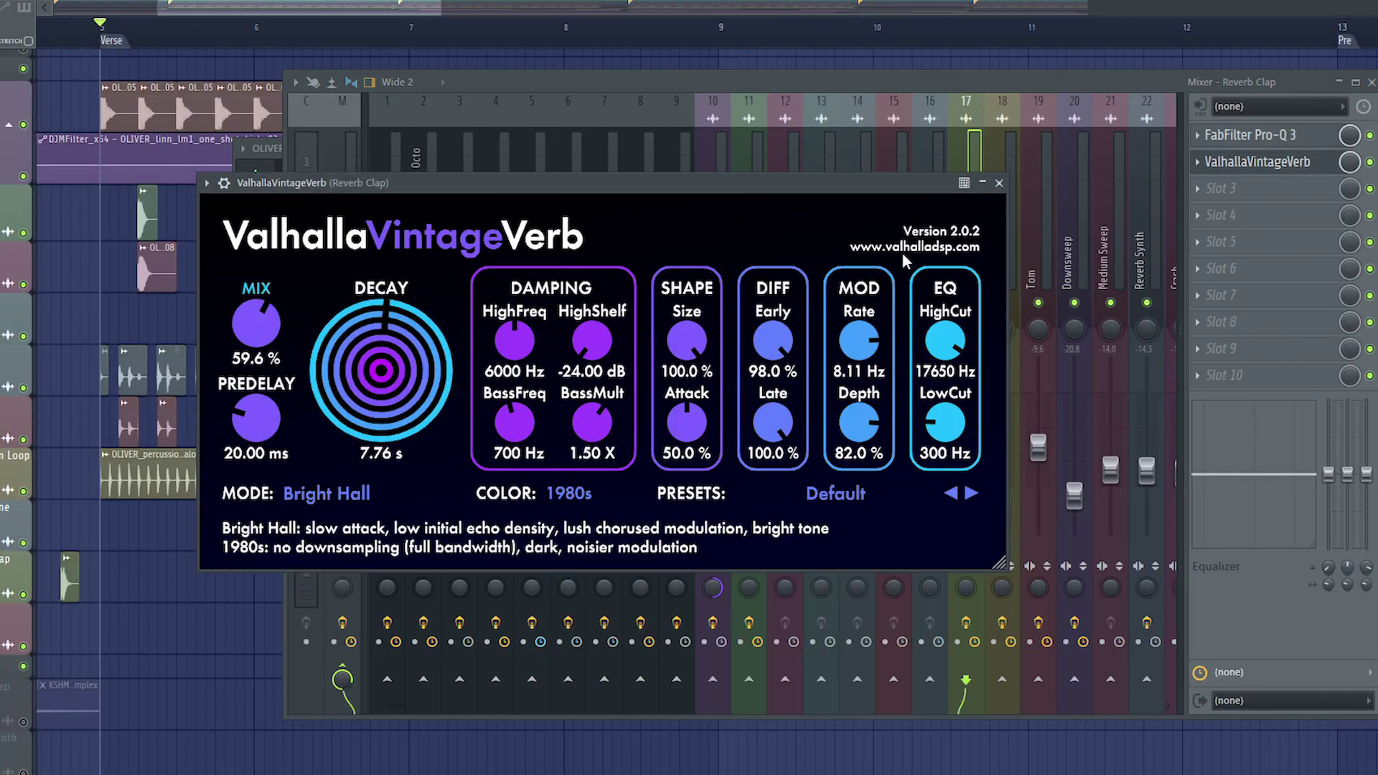
left_click(65, 30)
left_click(24, 596, "ctrl")
key("space")
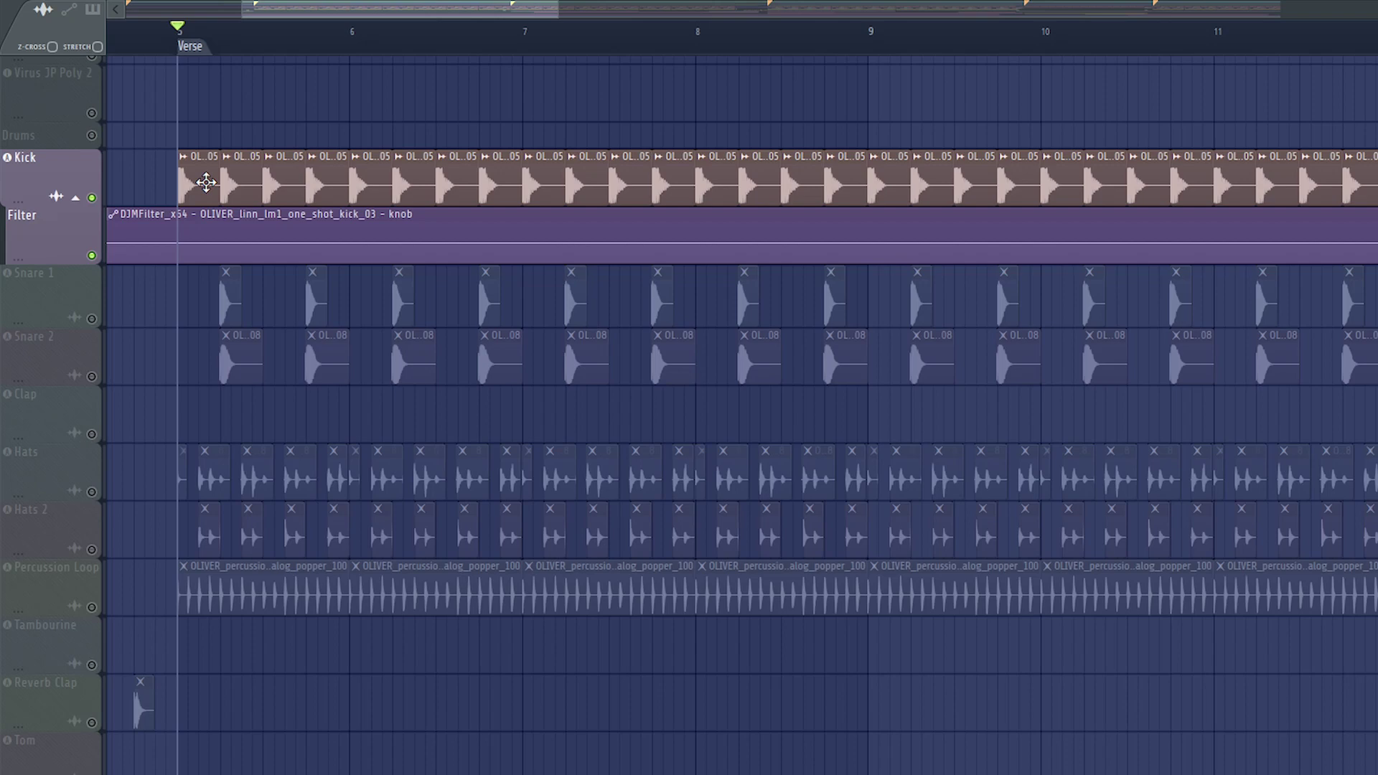
Open the Kick's sample settings, and enable and open The Glue 64 on the Kick mixer channel.
double_click(211, 185)
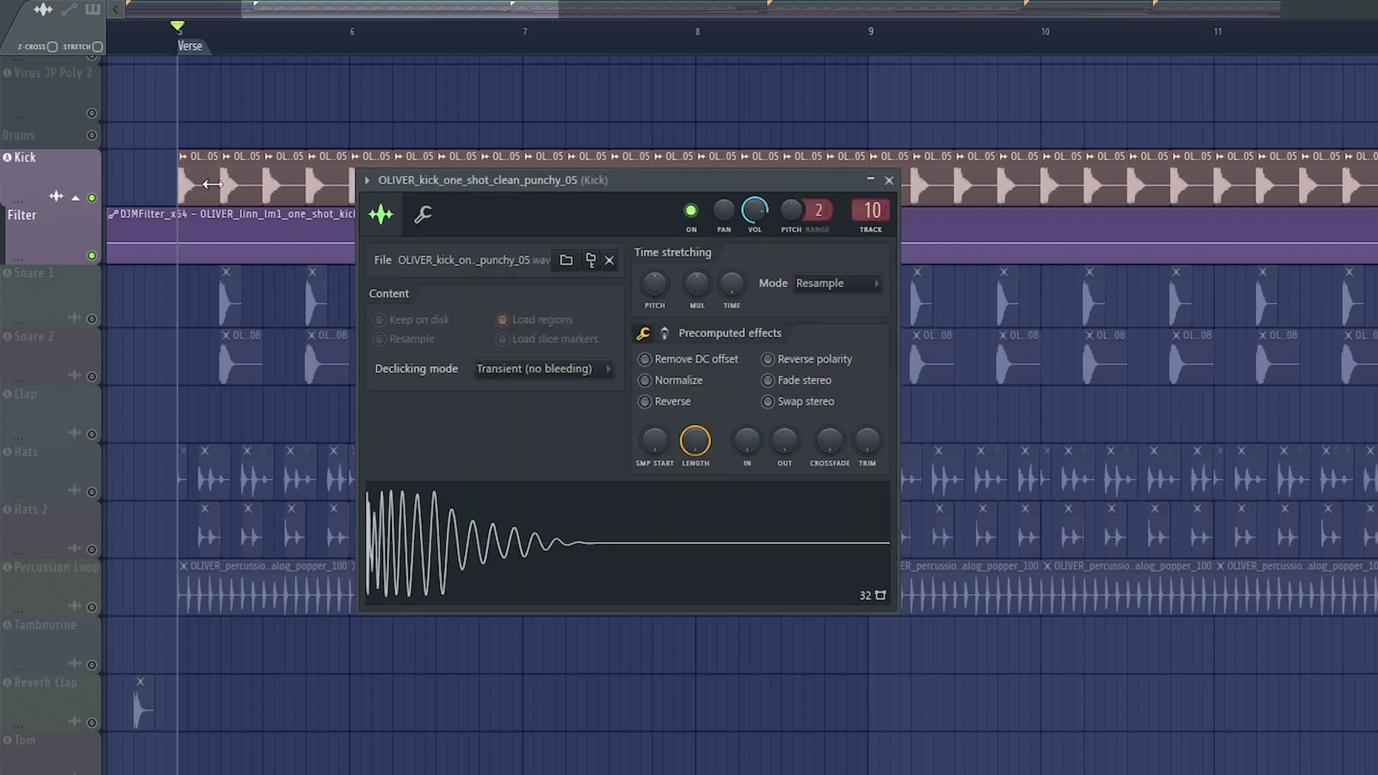
key("F9")
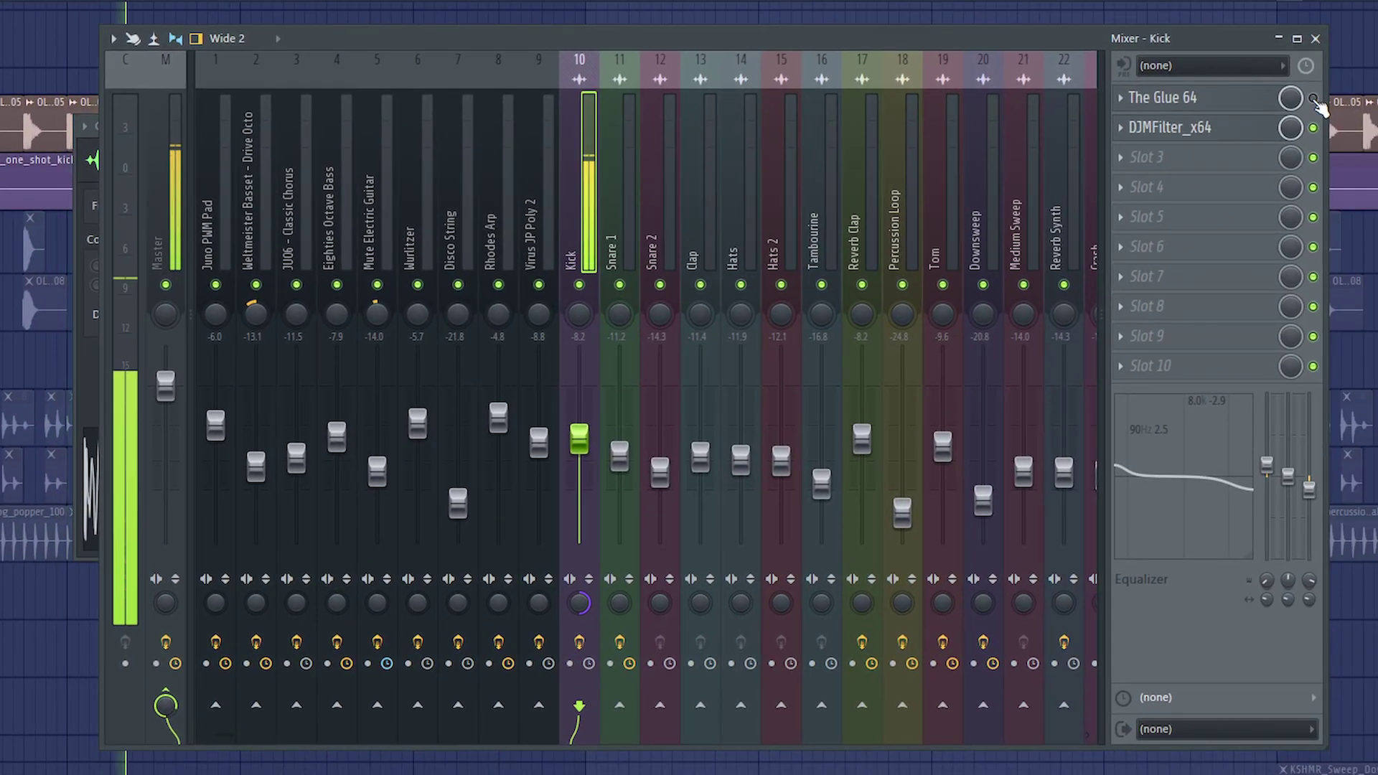
left_click(1313, 98)
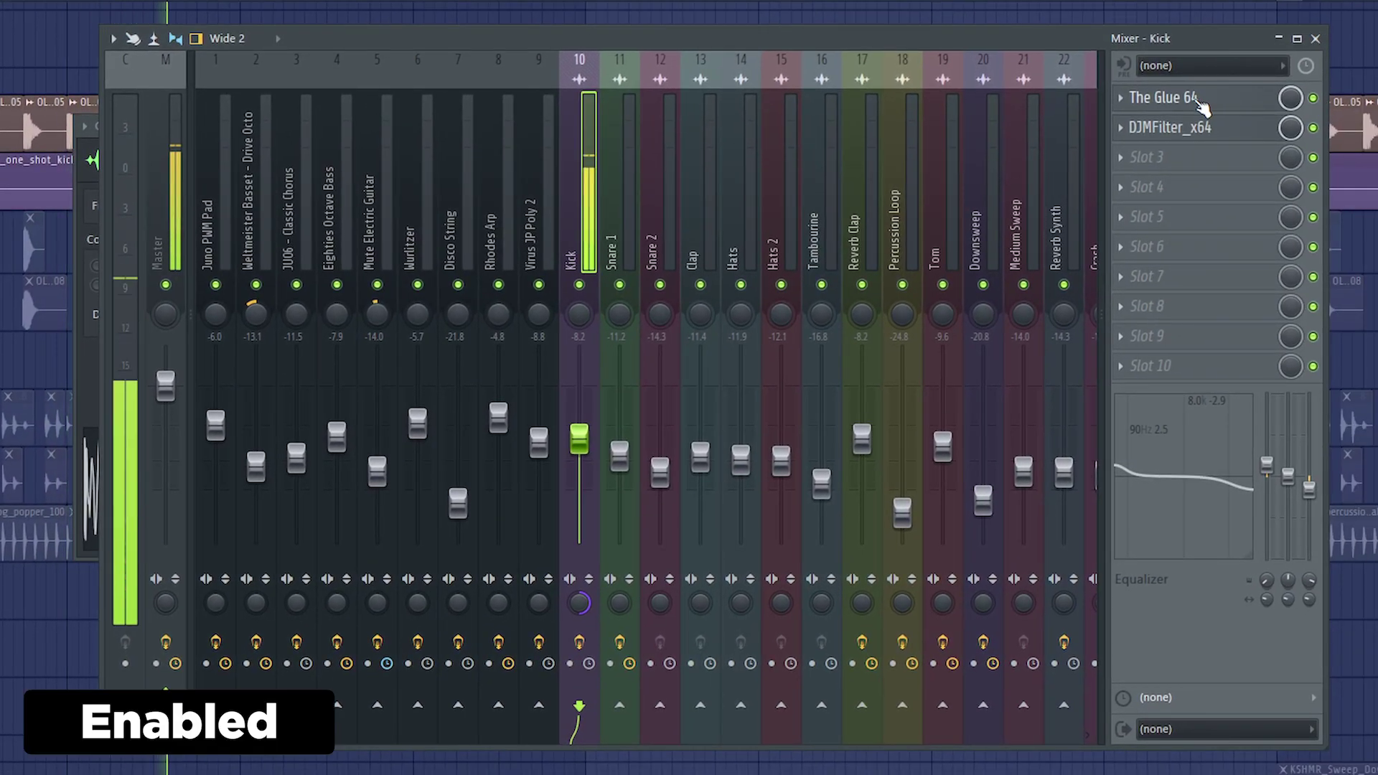
left_click(1197, 102)
left_click(550, 89)
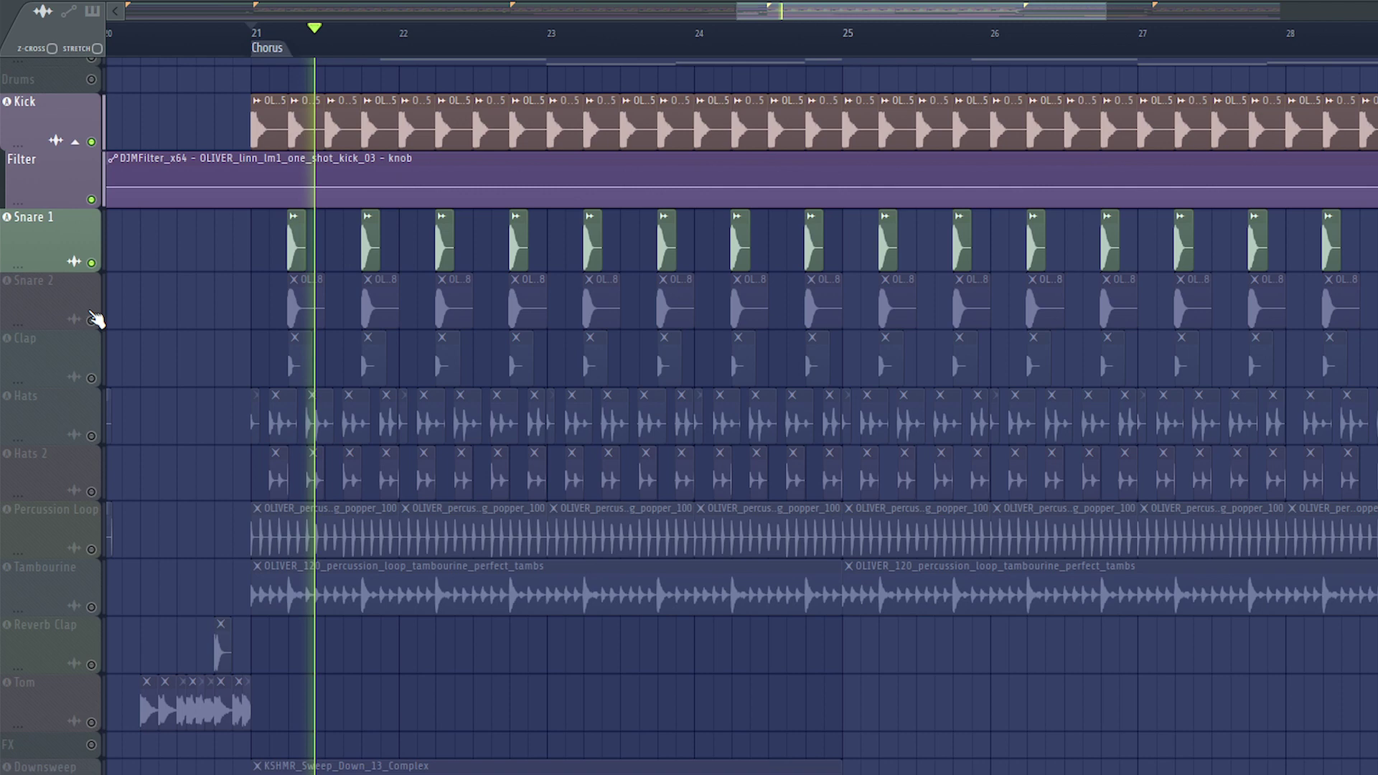
Unmute Snare 2, Clap, Hats, Hats 2, Percussion Loop and Tambourine one after another during the Chorus, and stop playback.
left_click(93, 319)
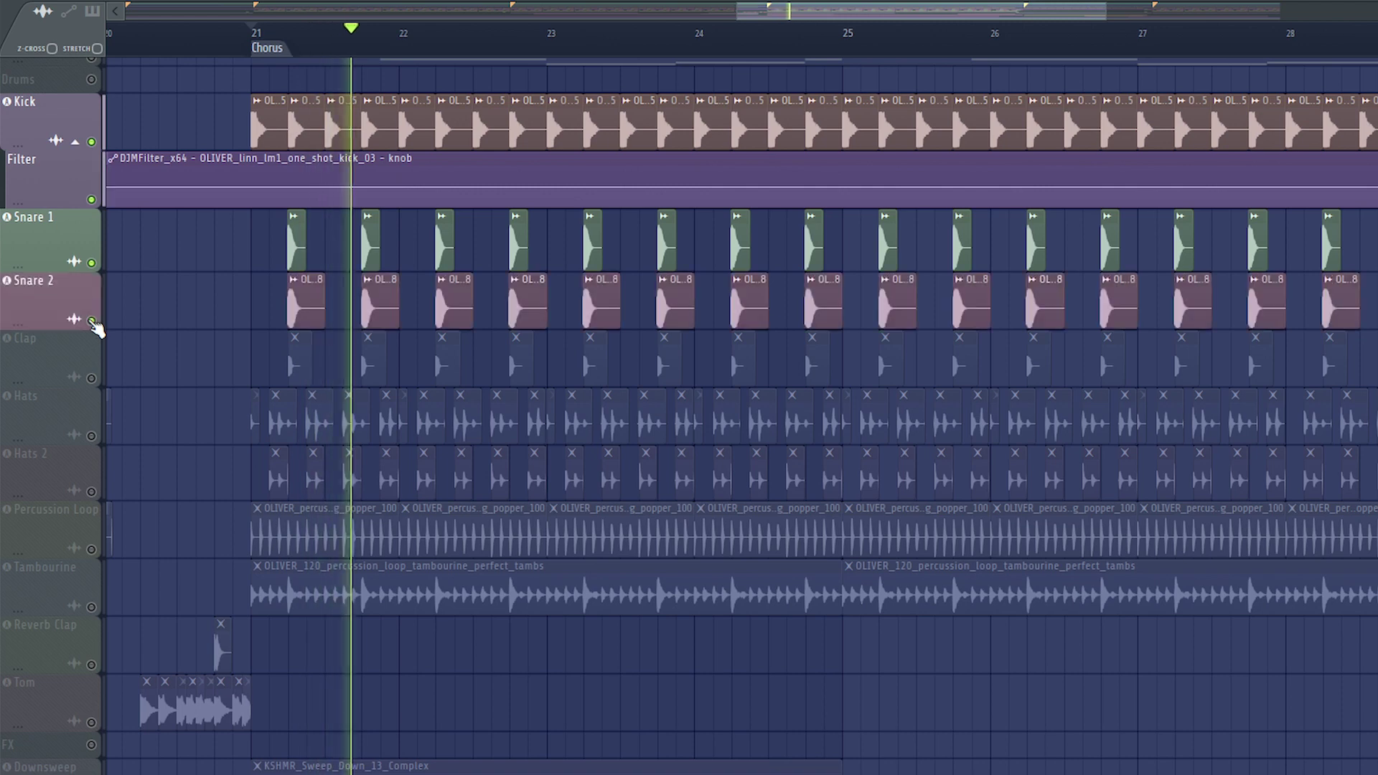
left_click(98, 378)
left_click(96, 433)
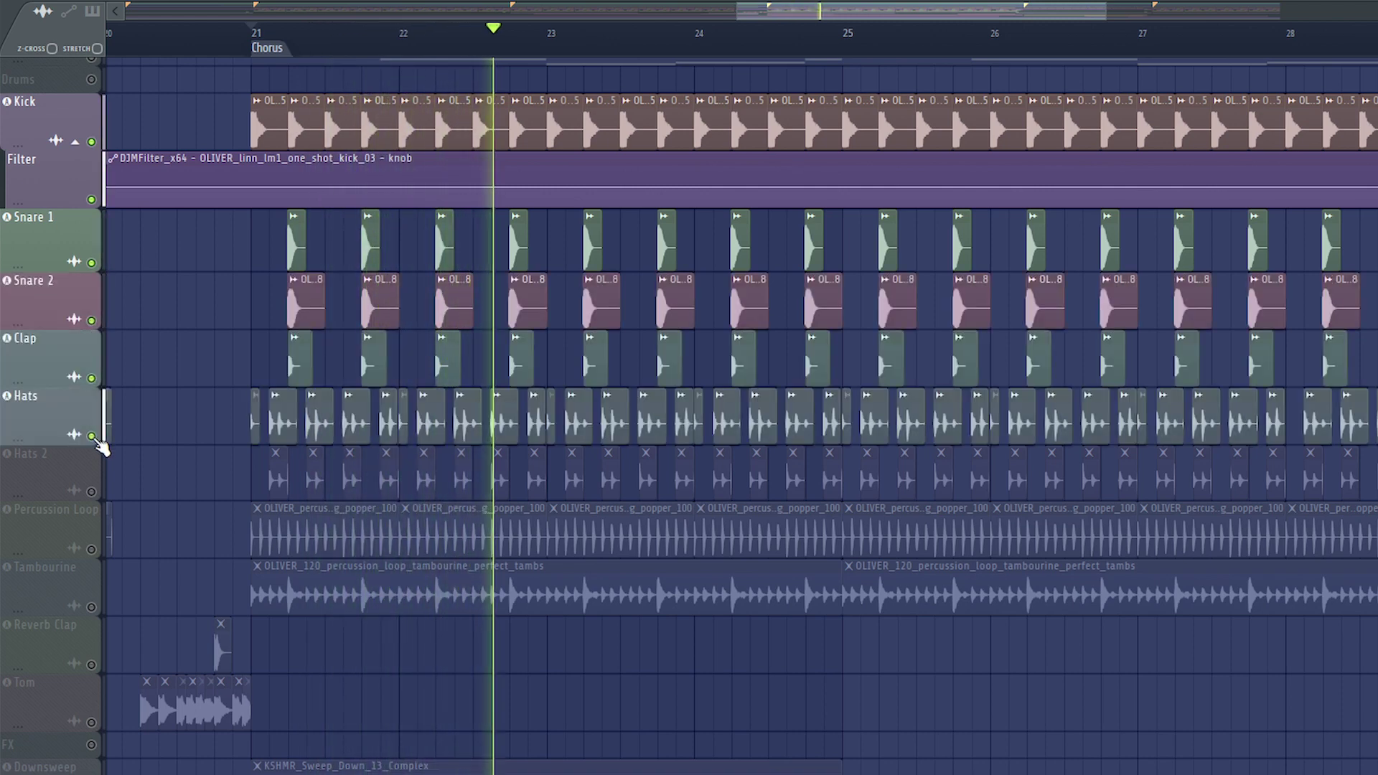
left_click(97, 494)
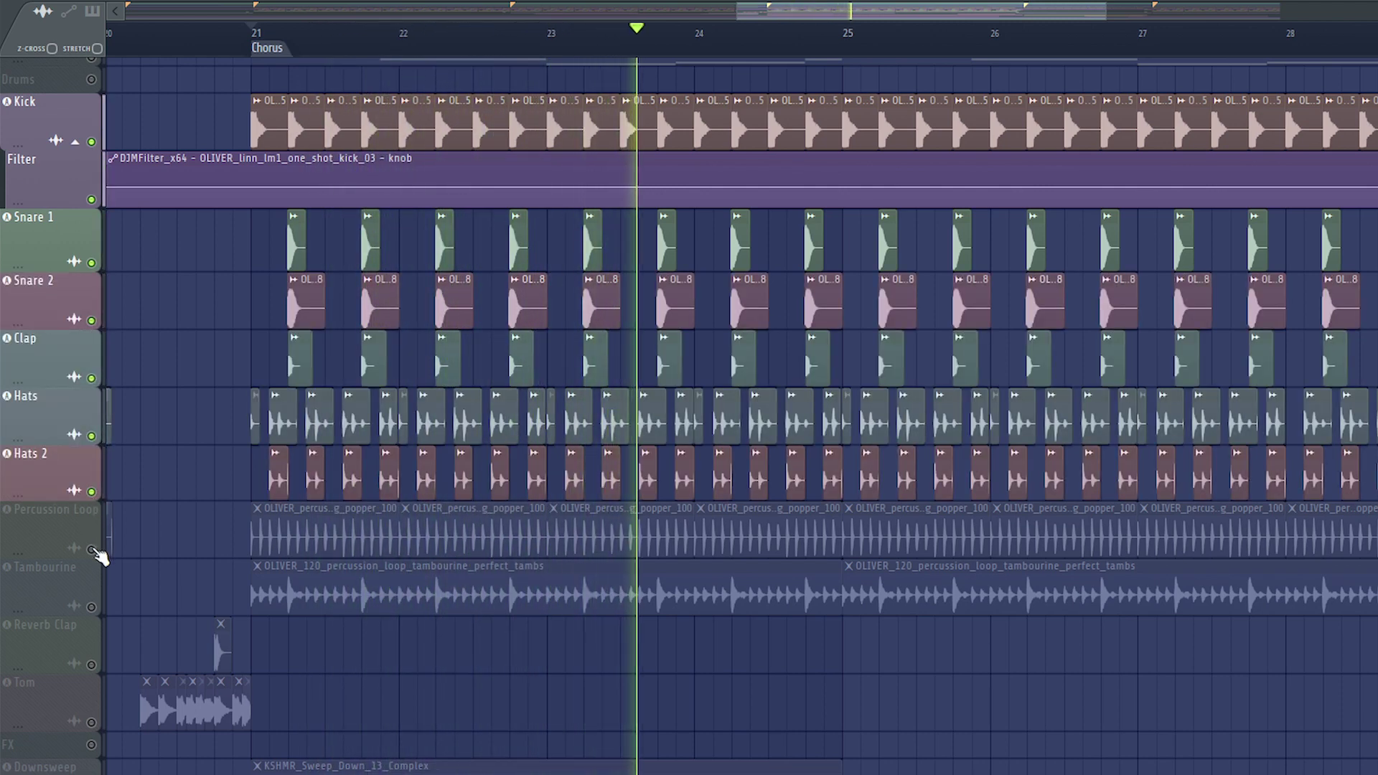
left_click(93, 547)
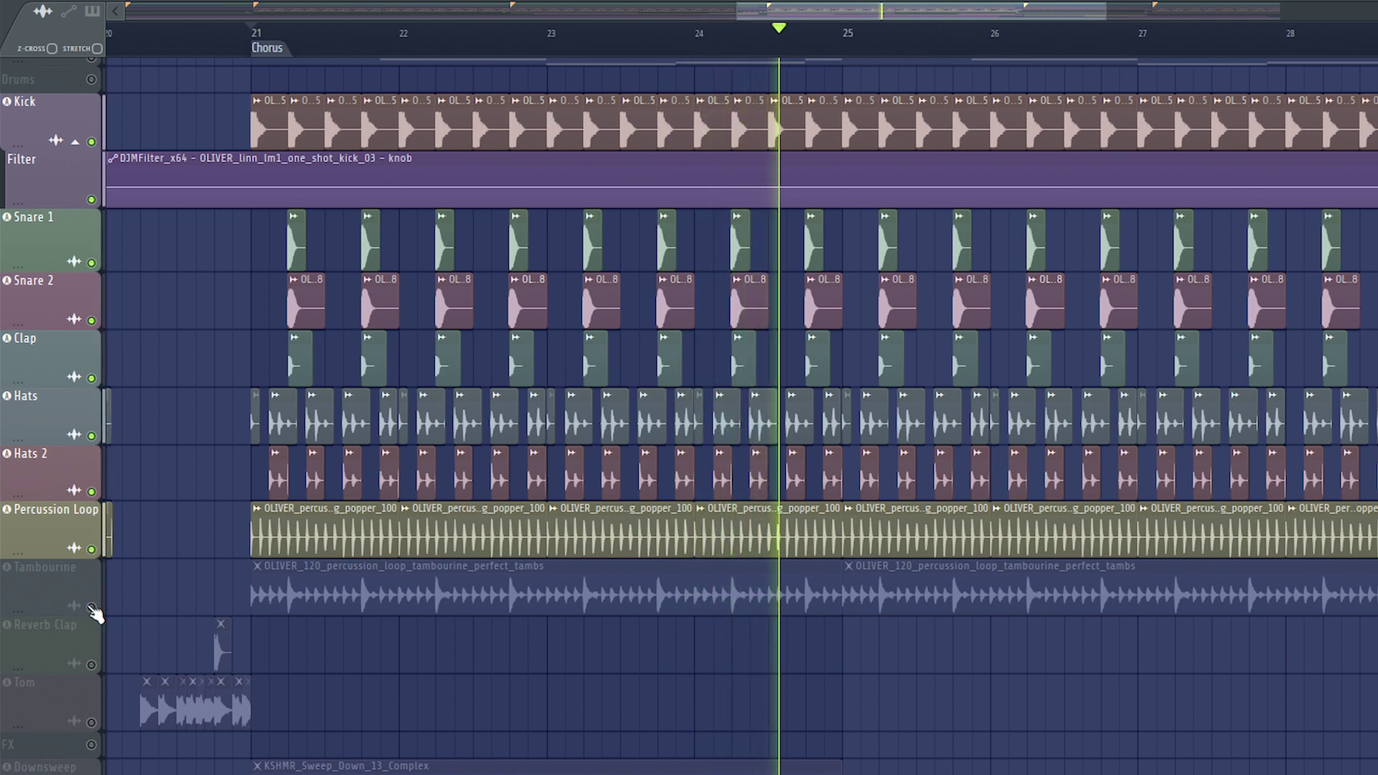
left_click(92, 606)
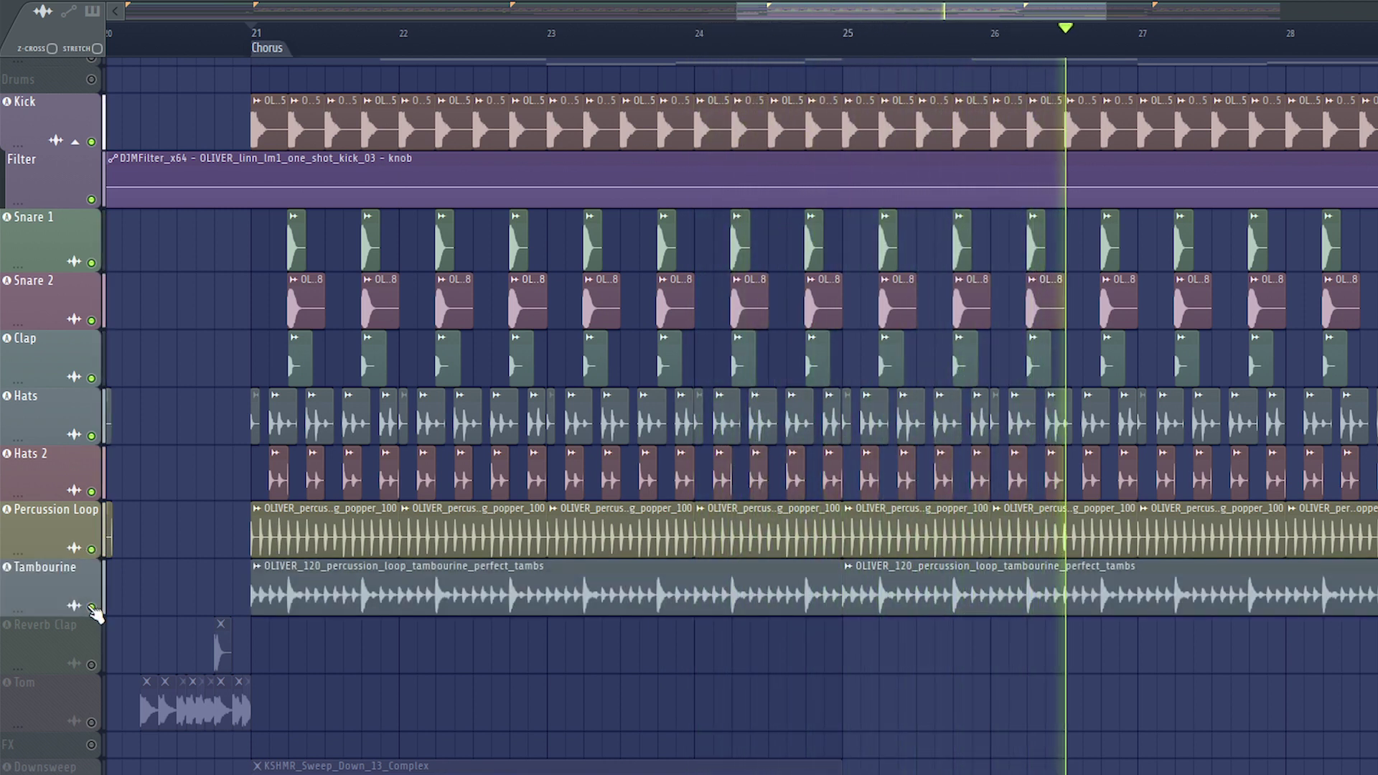
key("space")
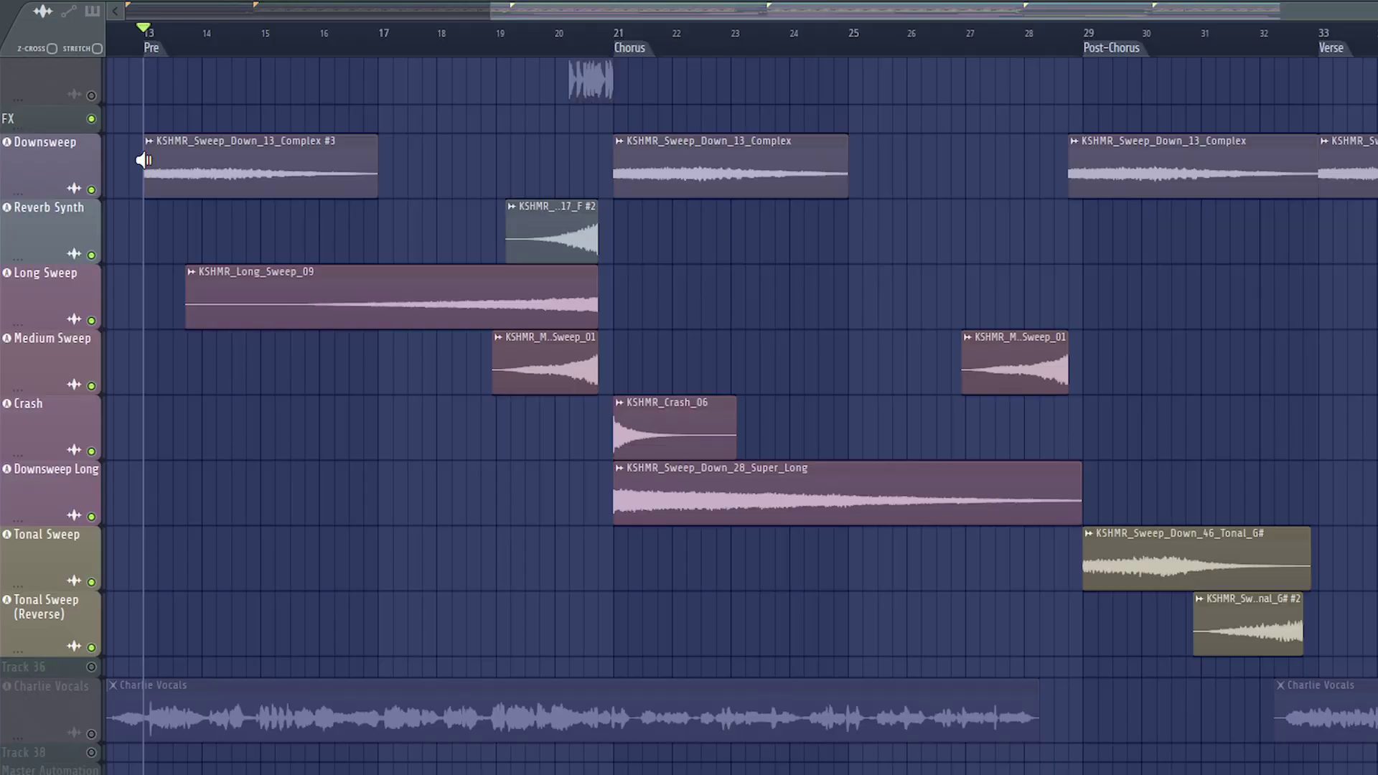
Audition the FX clips in turn, from the sweeps and Reverb Synth to the Crash, Downsweep Long and tonal sweeps.
key("space")
key("space")
left_click_drag(560, 240, 569, 240)
left_click_drag(572, 297, 614, 427)
left_click_drag(615, 488, 616, 488)
left_click_drag(1089, 561, 1089, 561)
left_click_drag(1261, 621, 1254, 619)
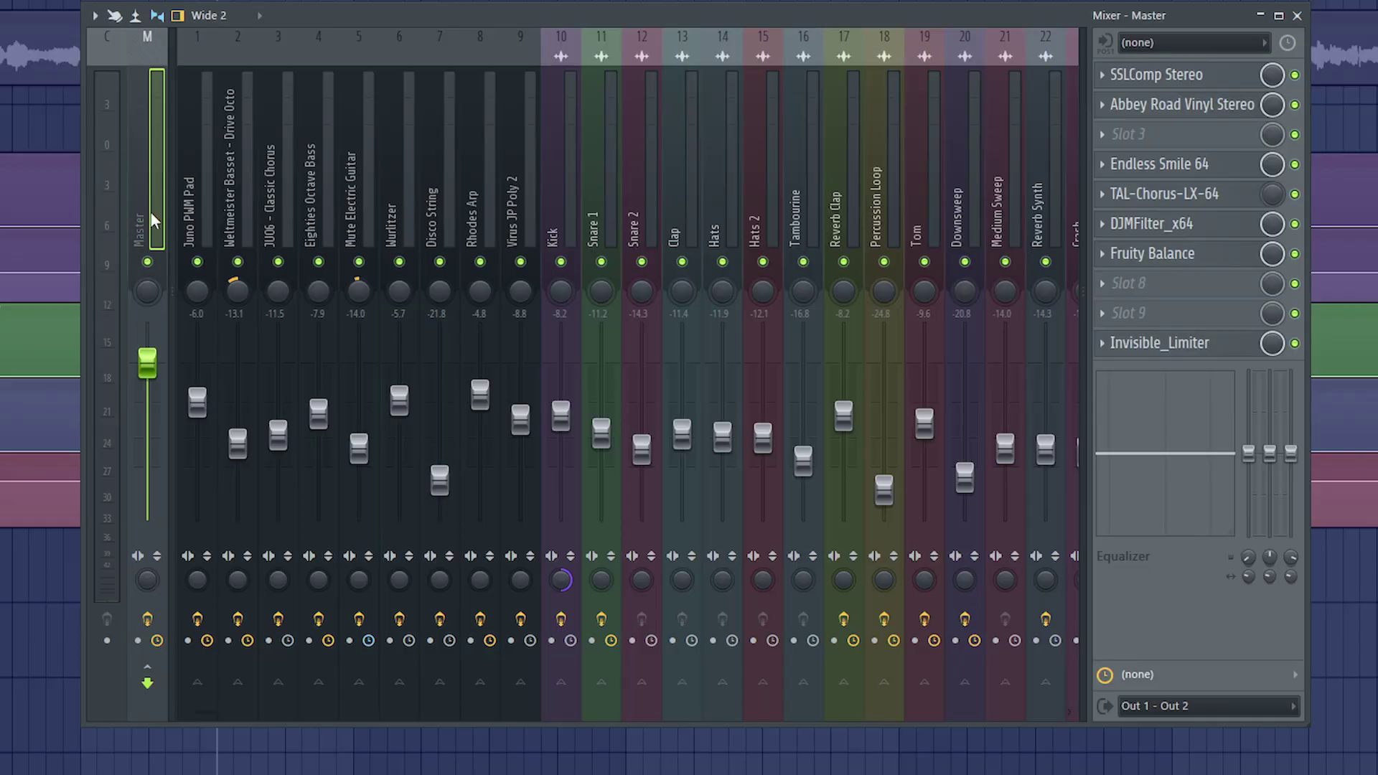
Open Endless Smile 64 on the Master channel and turn its Intensity up to 30% to demonstrate the effect.
left_click(1188, 166)
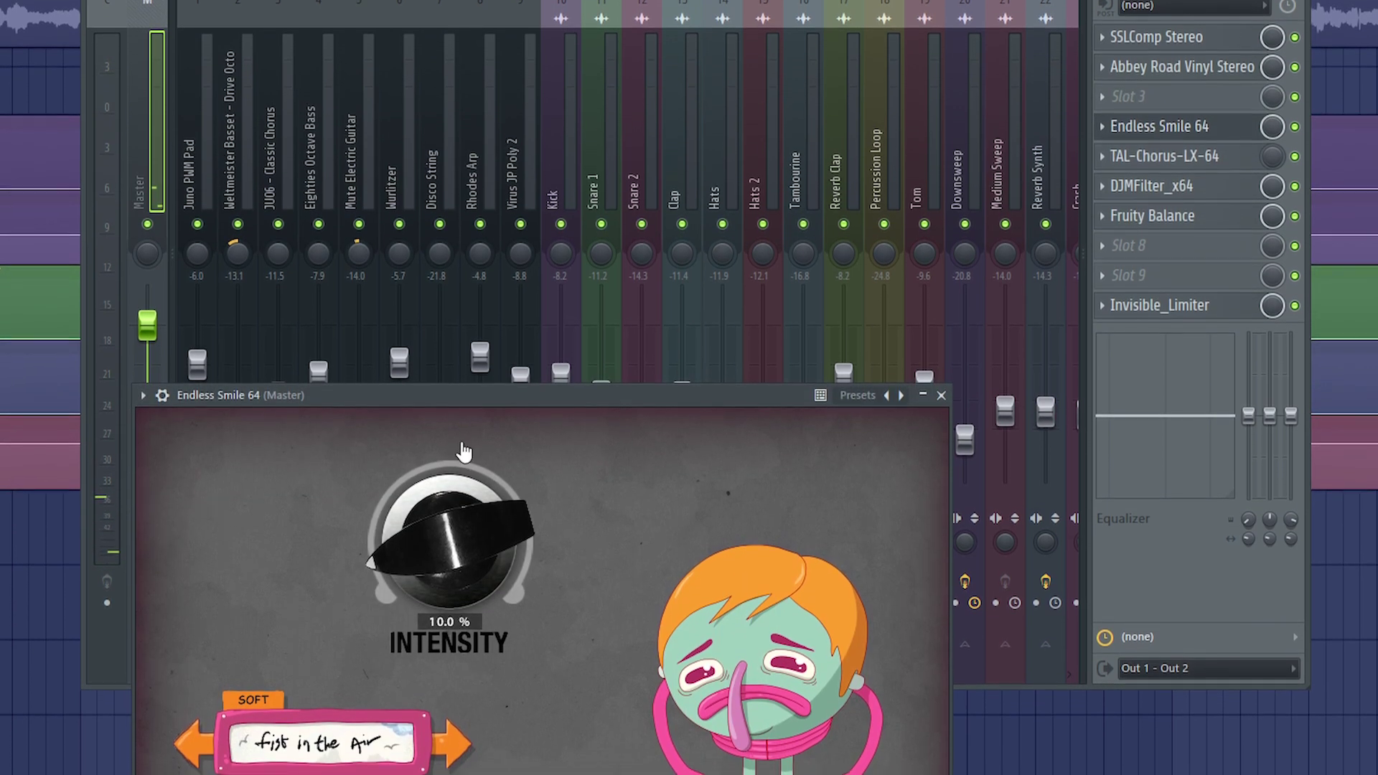
left_click_drag(463, 451, 463, 395)
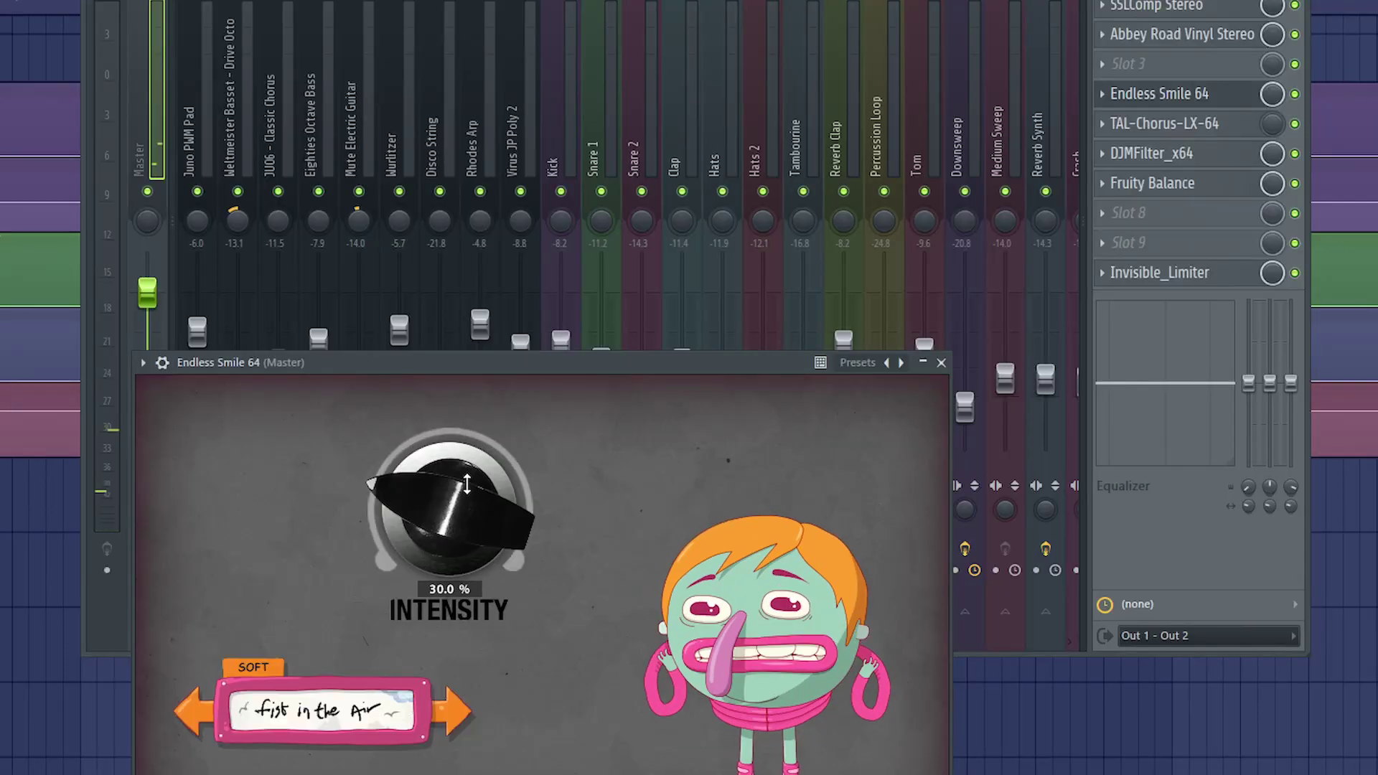
left_click_drag(467, 484, 398, 484)
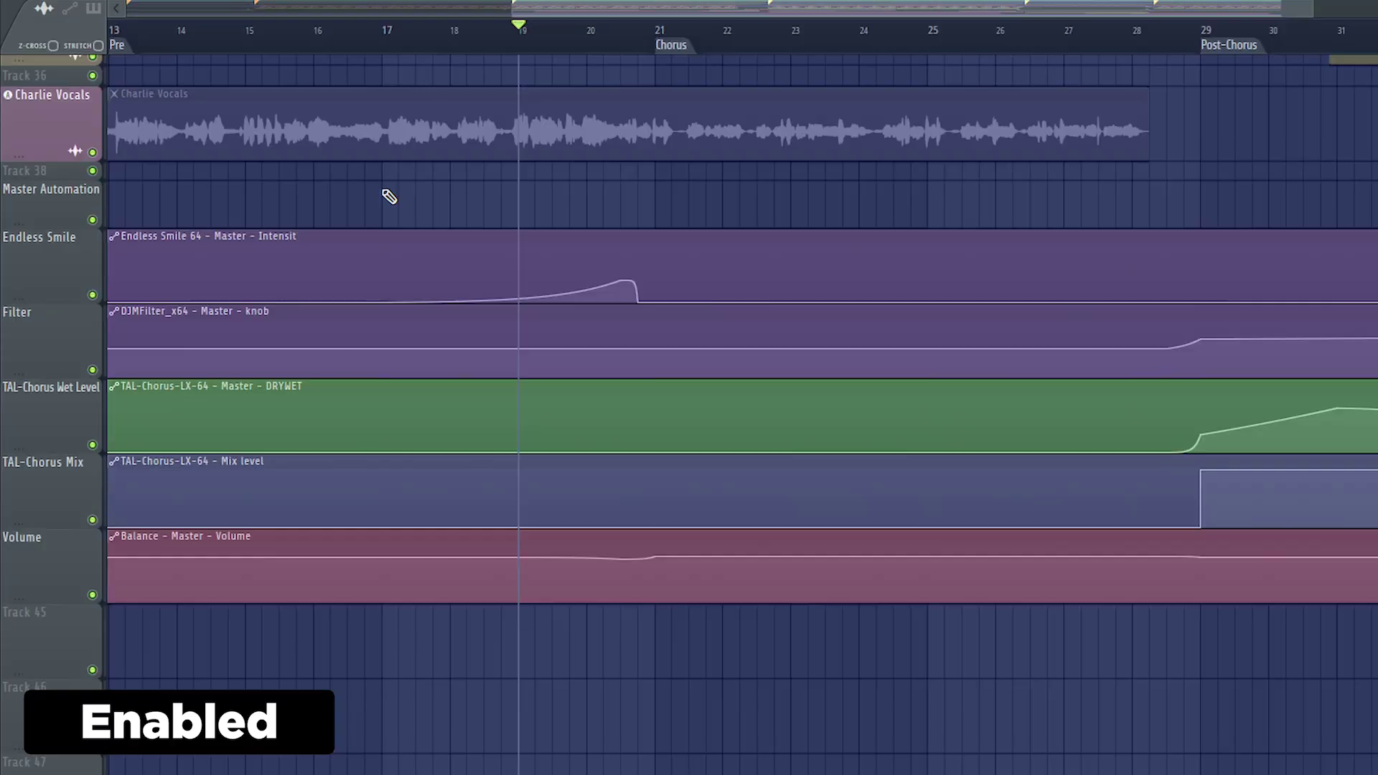
Play the build-up before the Chorus and mute the Endless Smile automation track to compare the sound without it.
key("space")
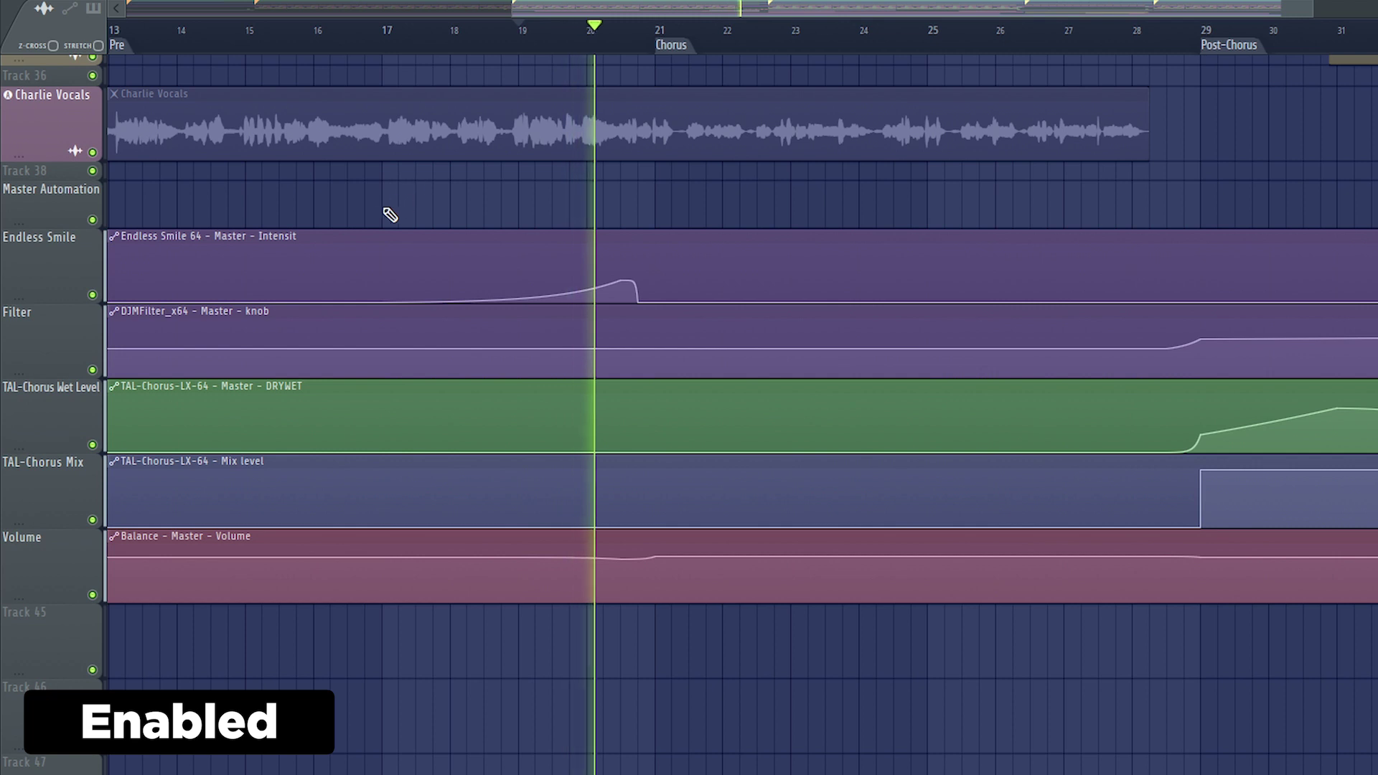
left_click(92, 295)
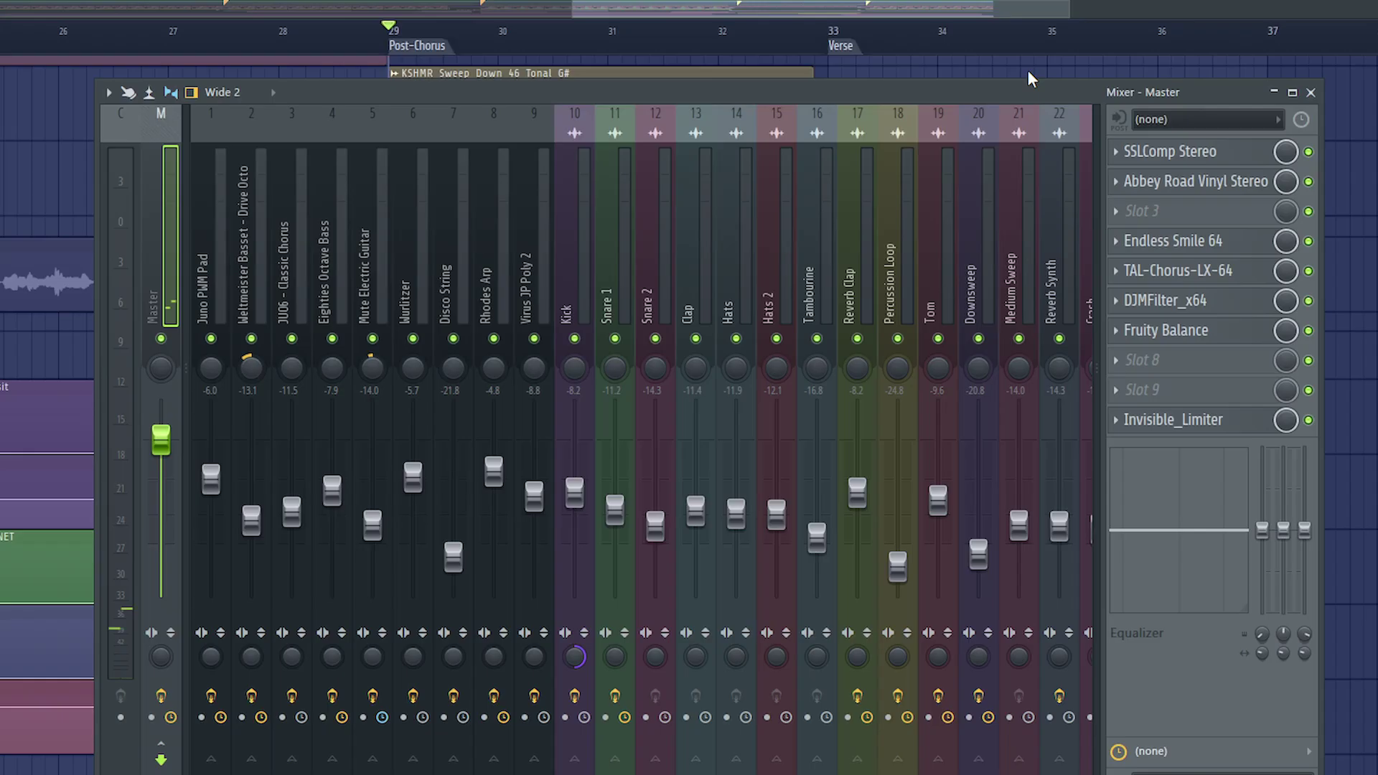
View TAL-Chorus-LX-64 on the Master channel, and play the Post-Chorus selected from bar 29 to bar 33.
left_click(1192, 271)
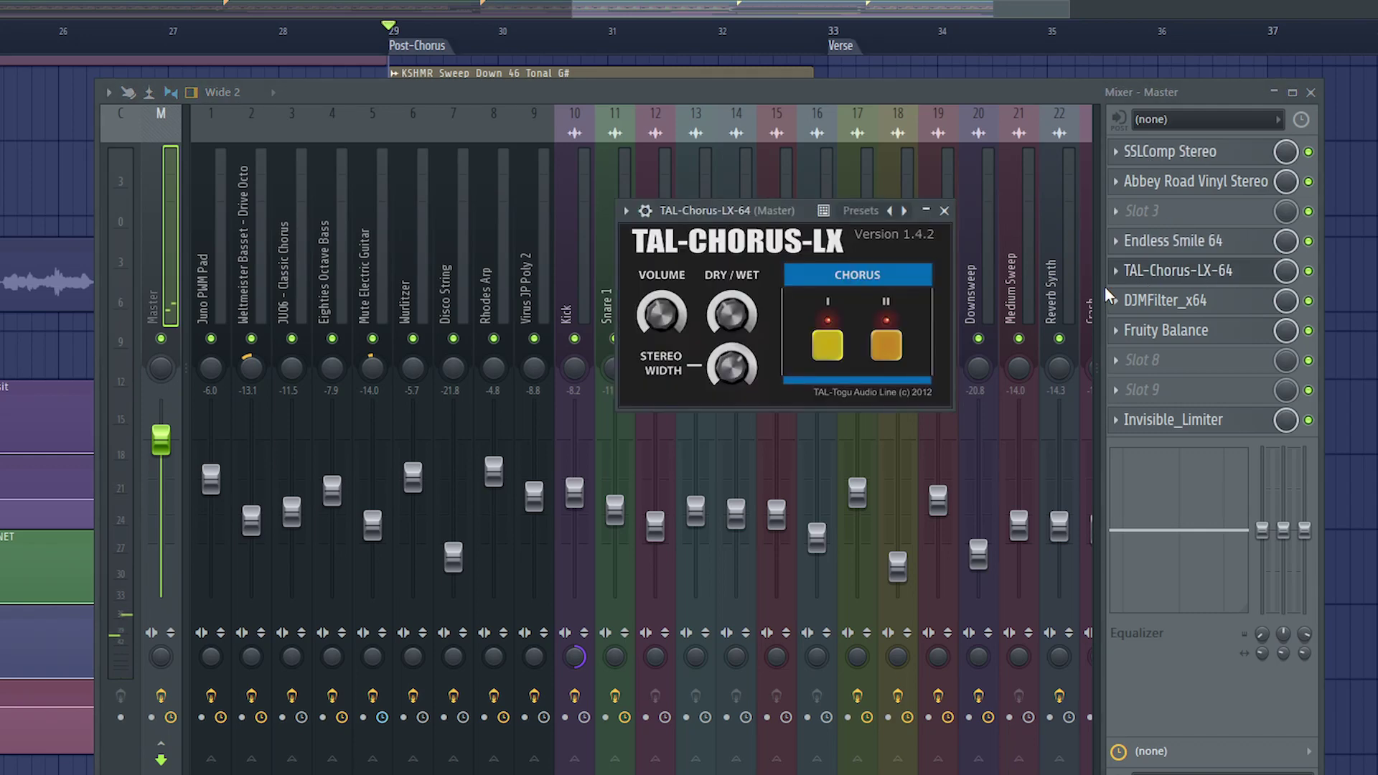
left_click(1336, 256)
left_click_drag(393, 29, 675, 29)
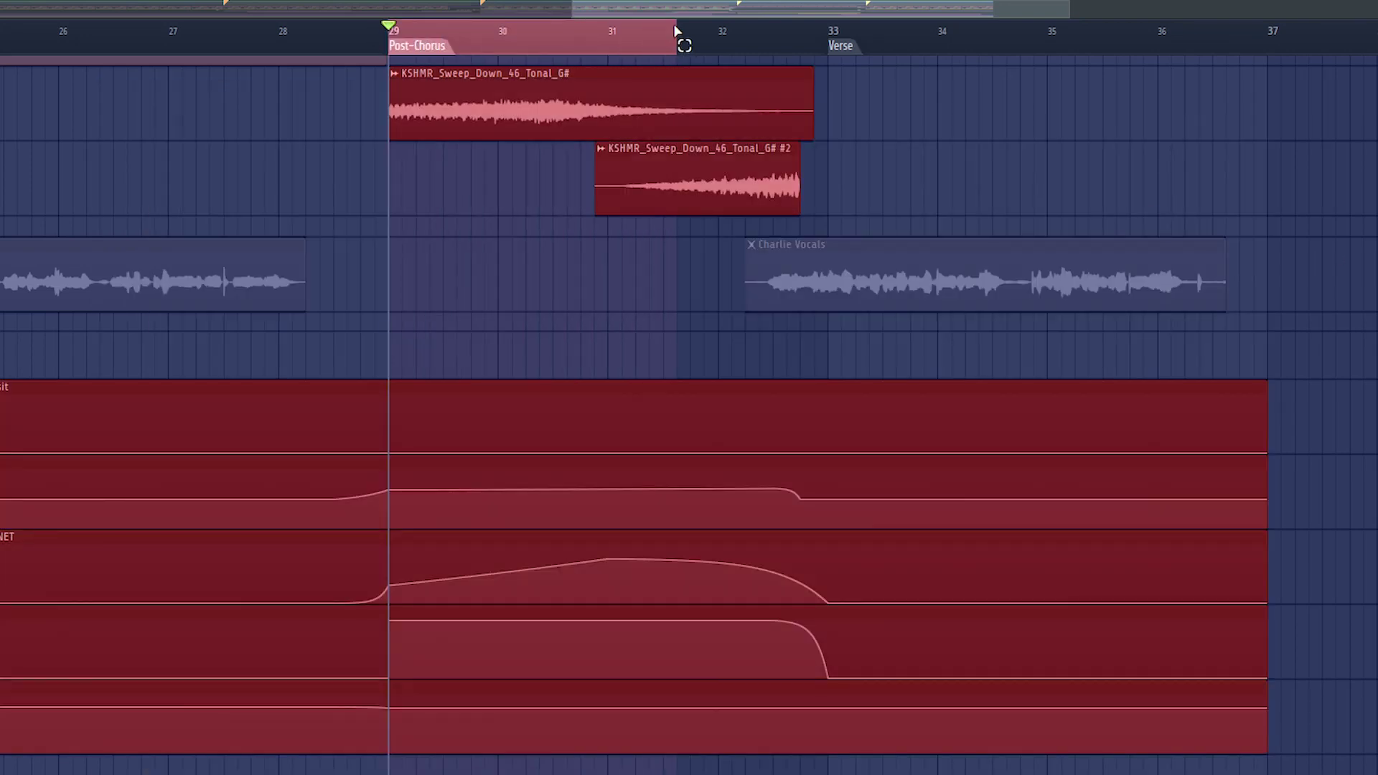
left_click(493, 299, "ctrl")
left_click_drag(362, 627, 629, 630)
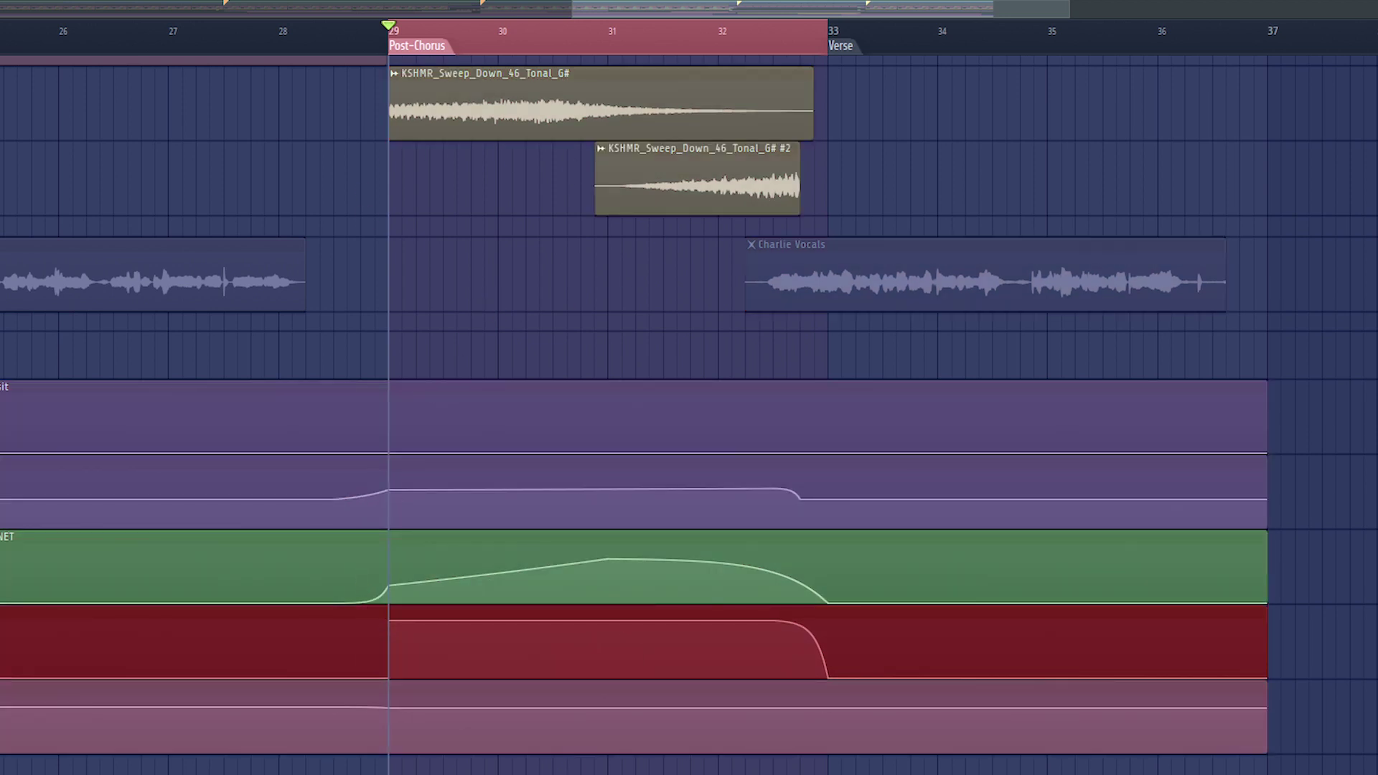
key("ctrl+d")
key("space")
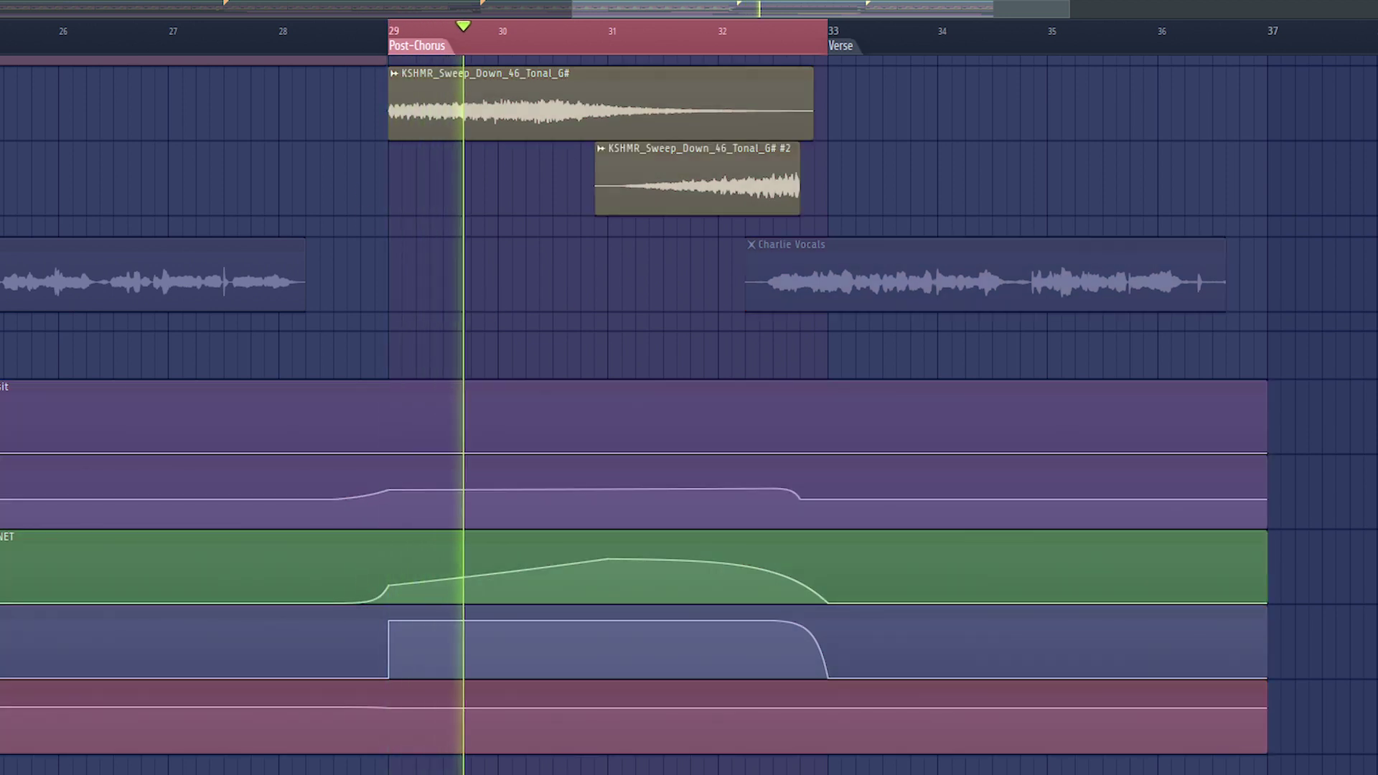
Open DJMFilter_x64 on the Master channel and toggle its effect slot to compare the filtering.
key("F9")
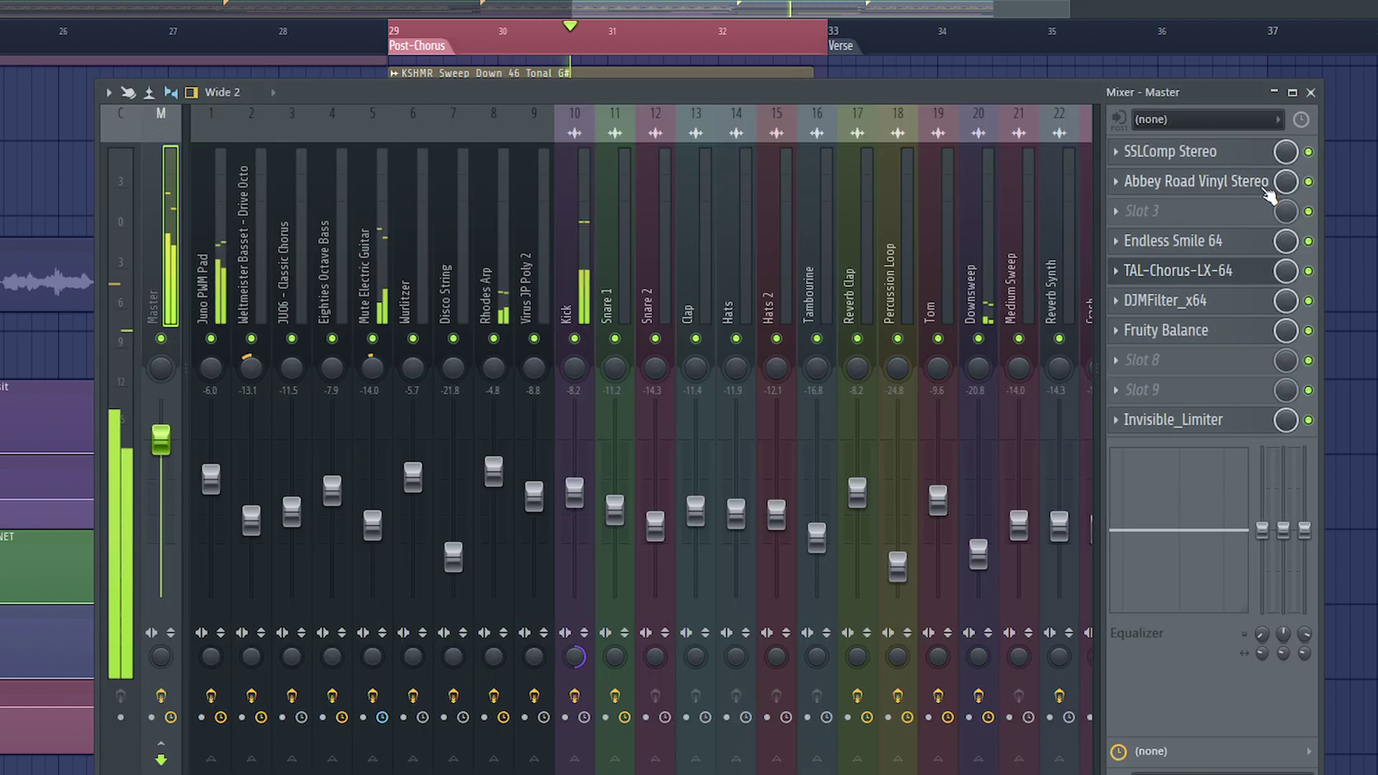
left_click(1219, 302)
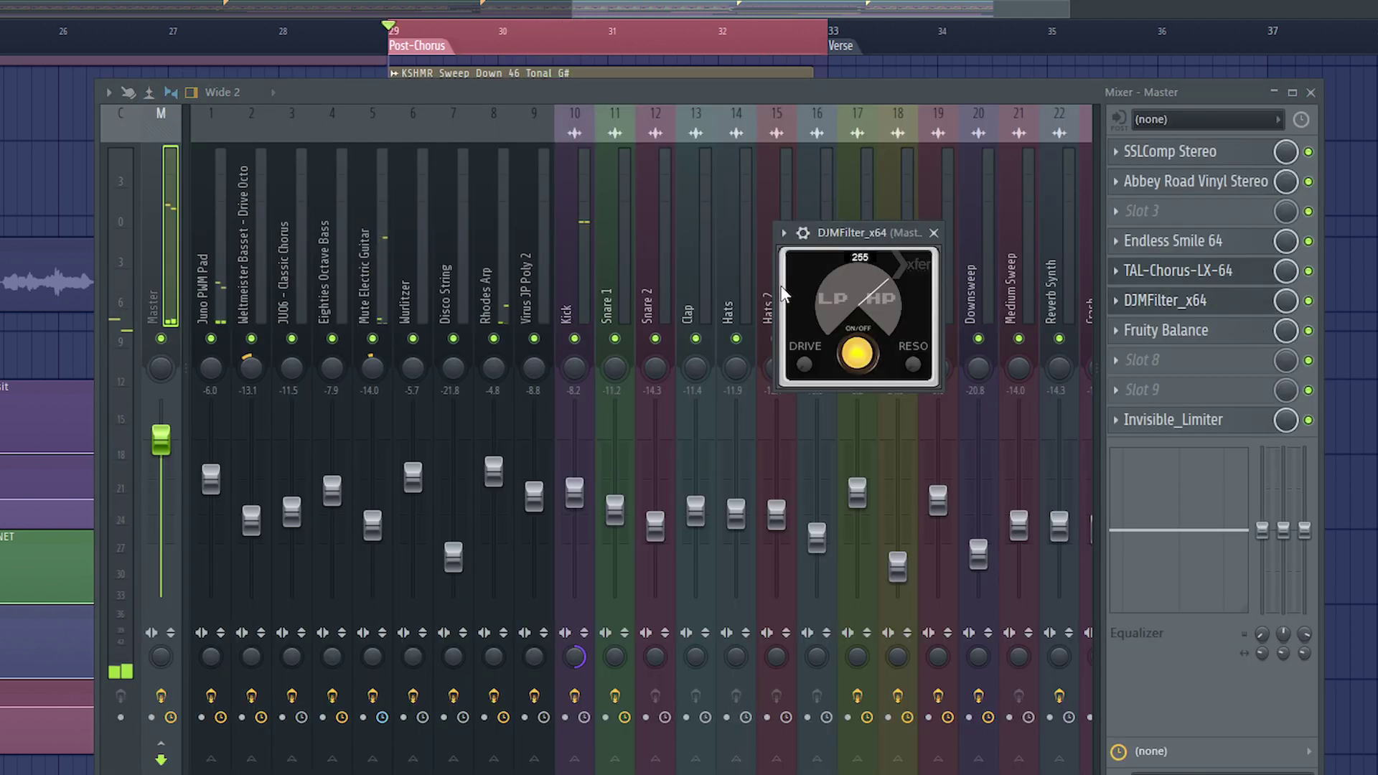
left_click(1308, 301)
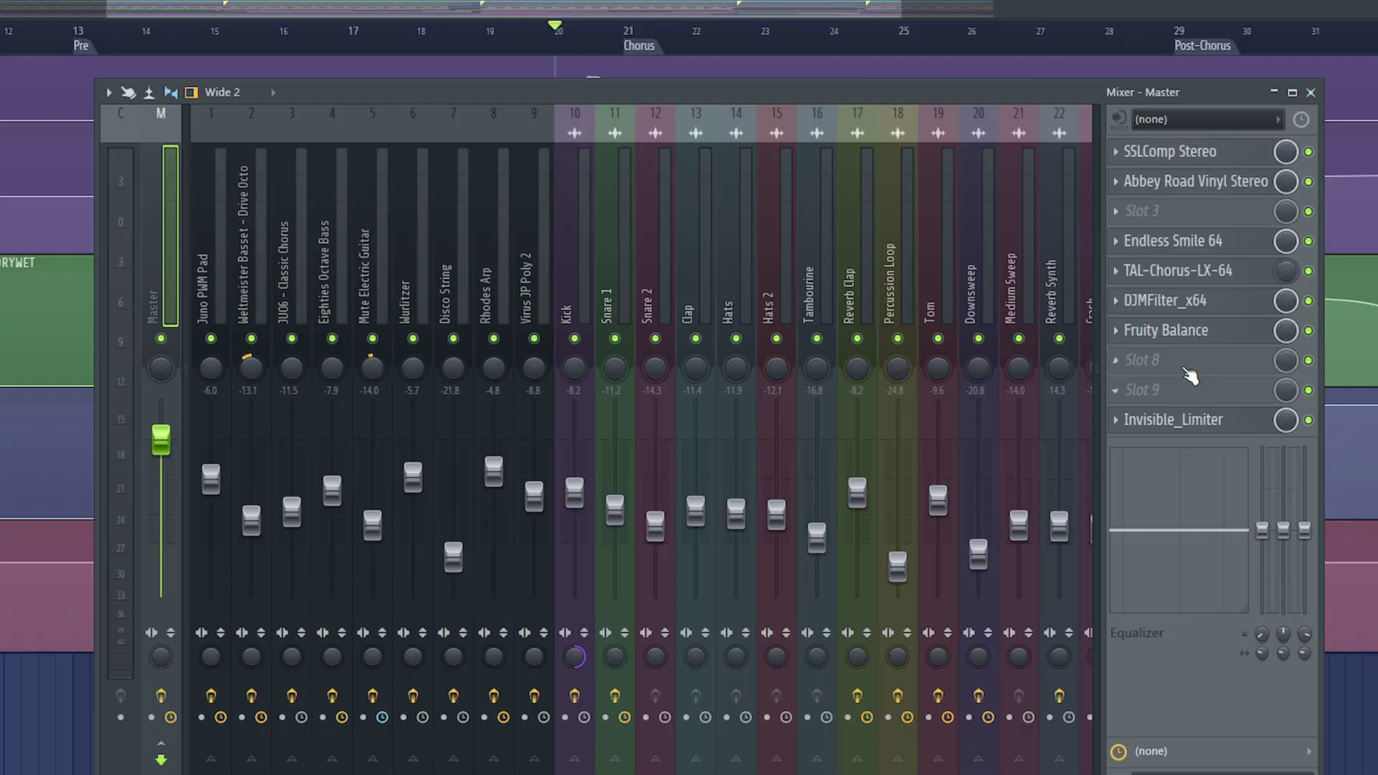
View Fruity Balance on the Master channel and examine its Volume automation from the Pre section into the Chorus.
left_click(1193, 337)
right_click(932, 341)
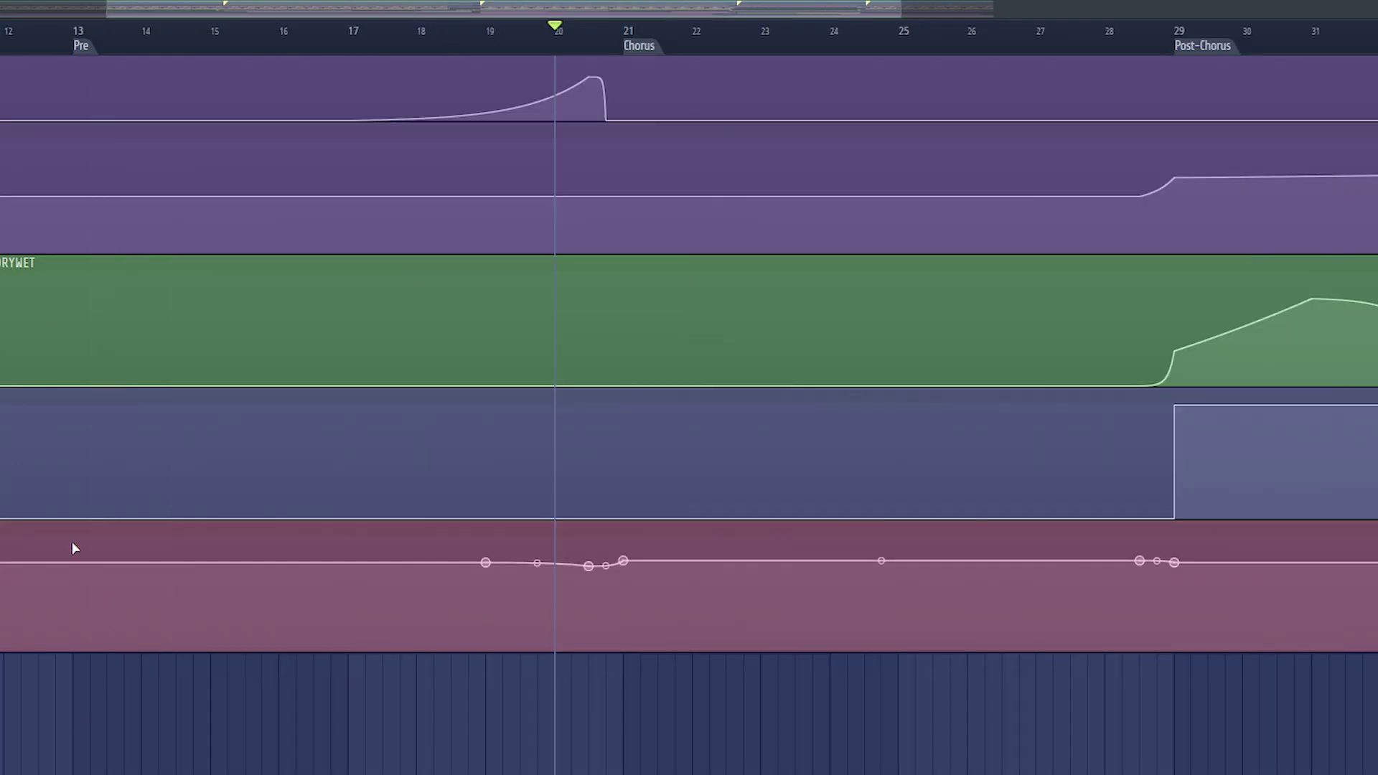
left_click_drag(76, 524, 674, 646)
left_click_drag(1374, 43, 1375, 29)
scroll(735, 344, "down", 5)
scroll(697, 366, "up", 1)
scroll(702, 372, "up", 2)
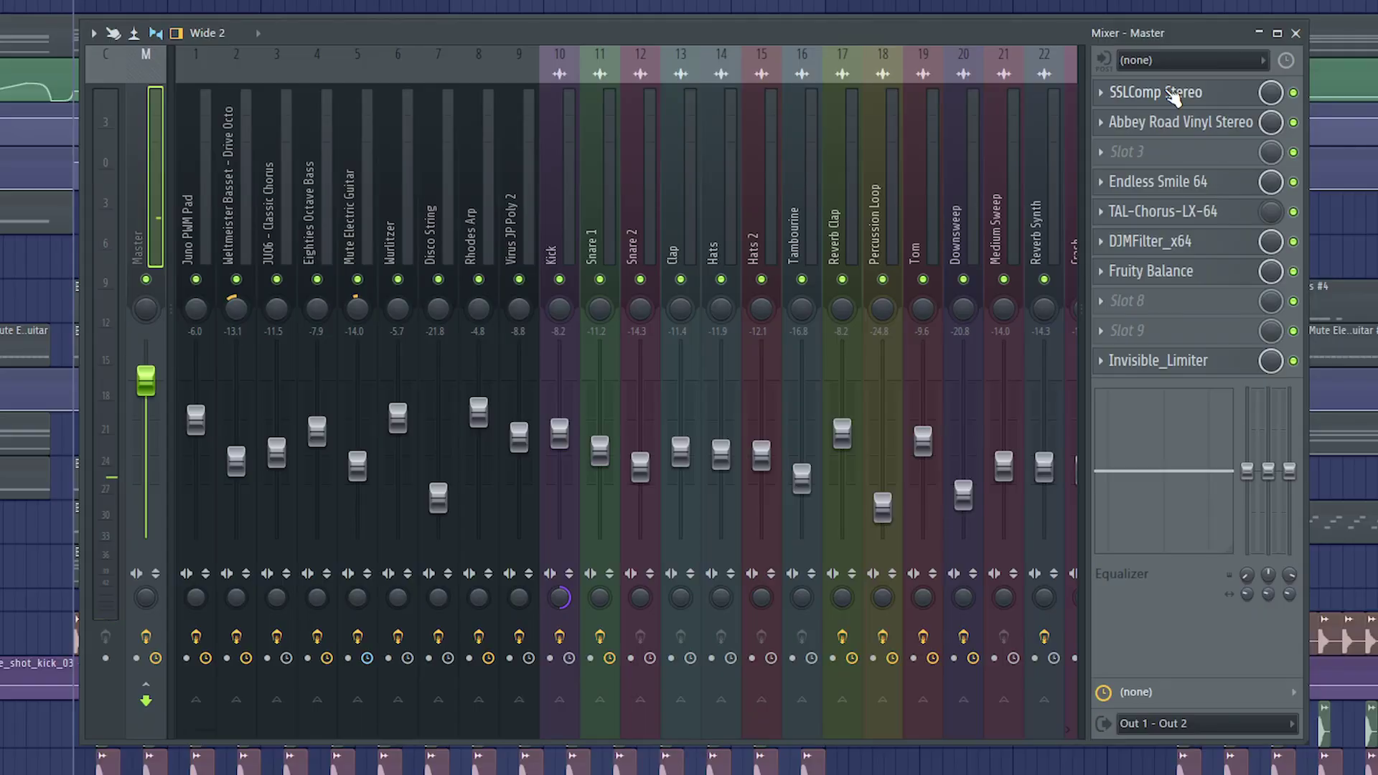
Open SSLComp Stereo and Abbey Road Vinyl Stereo on the Master channel, and switch the vinyl effect back on during playback.
left_click(1174, 95)
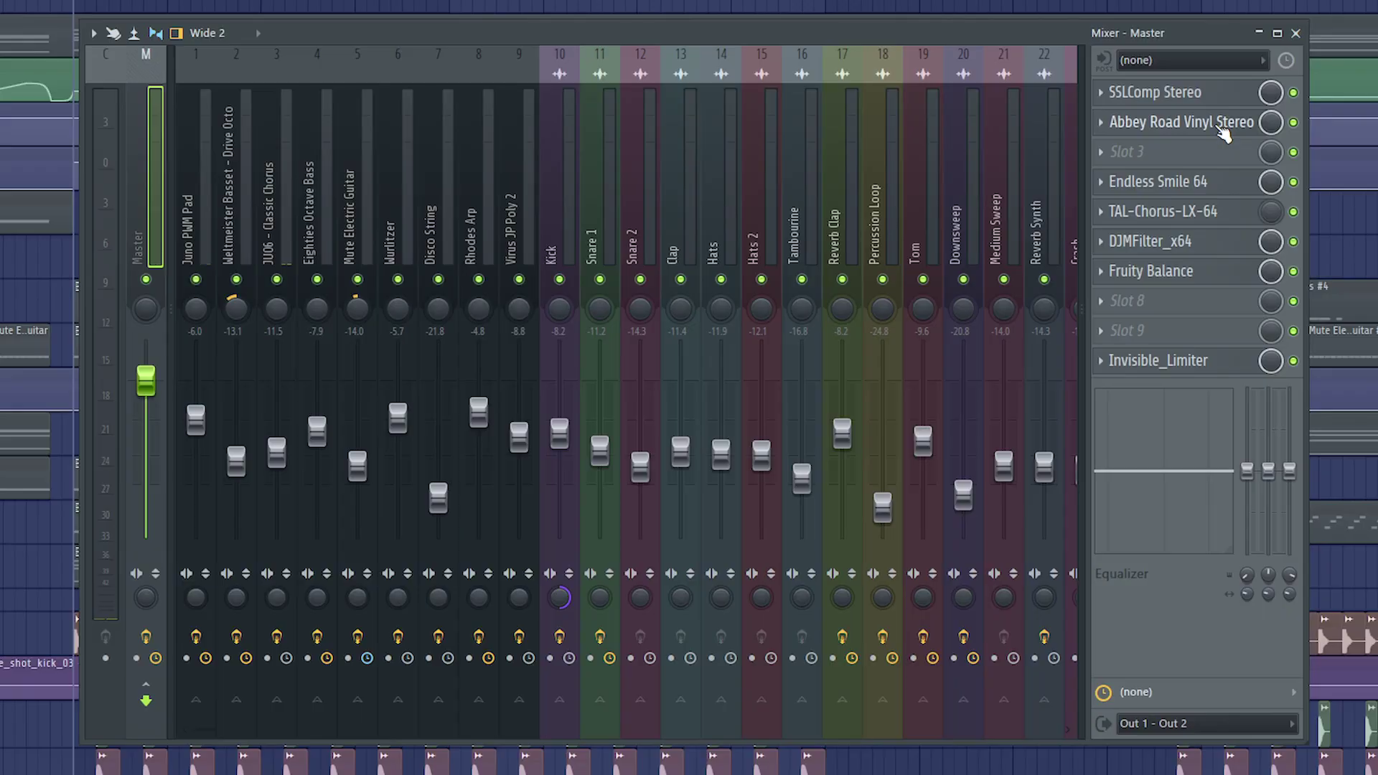
left_click(1220, 125)
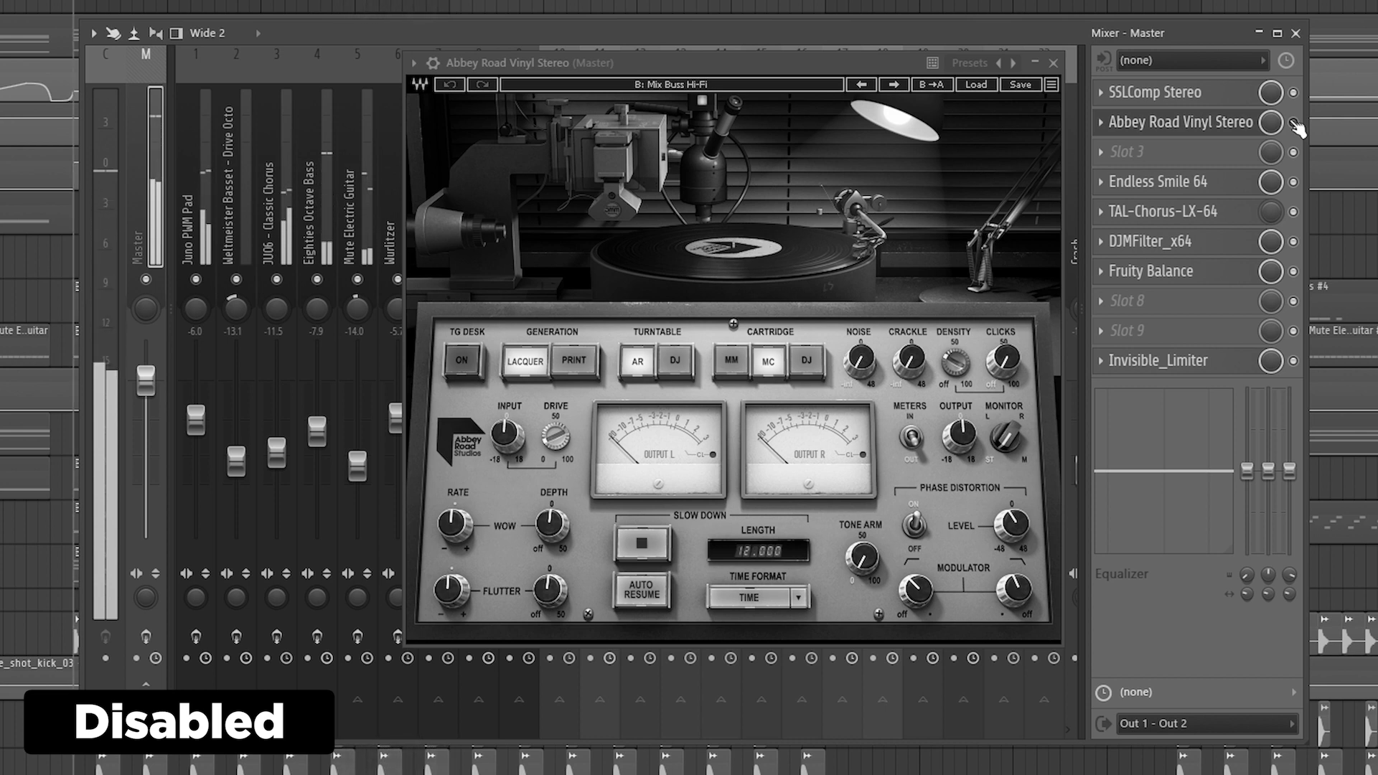
left_click(1293, 124)
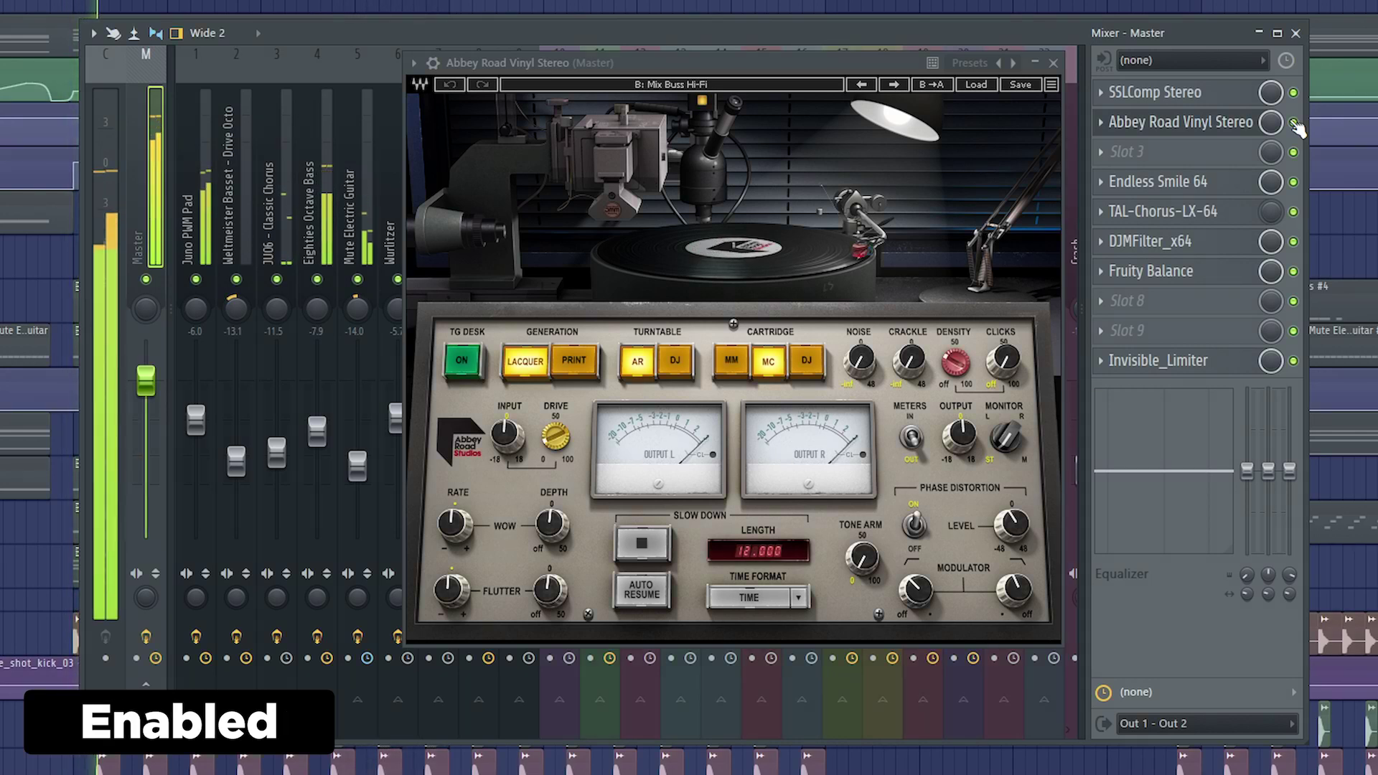